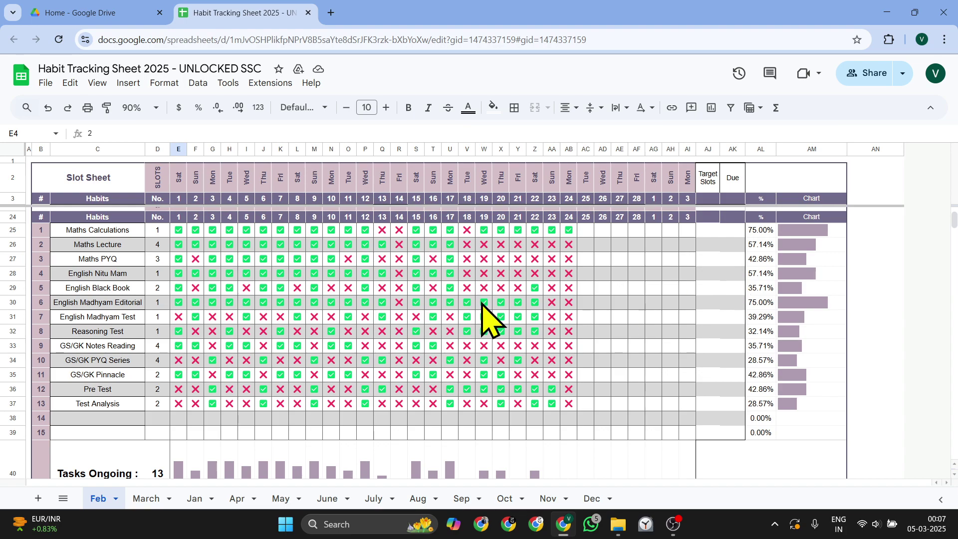
# Look over the Slot Sheet and Attempt Check Sheet tables in the Feb sheet, including their daily totals and charts
pyautogui.scroll(-3, 488, 321)
pyautogui.scroll(8, 494, 340)
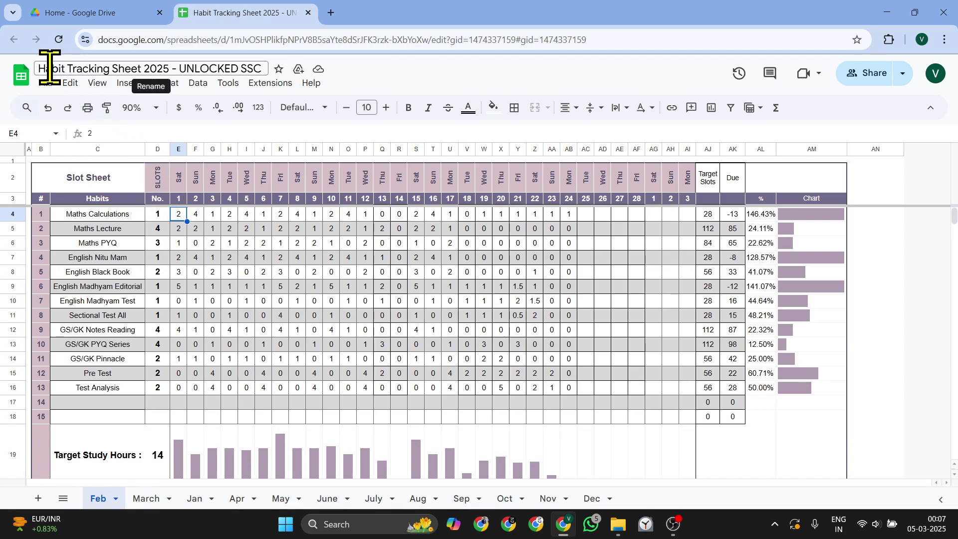
pyautogui.moveTo(44, 68); pyautogui.dragTo(134, 77)
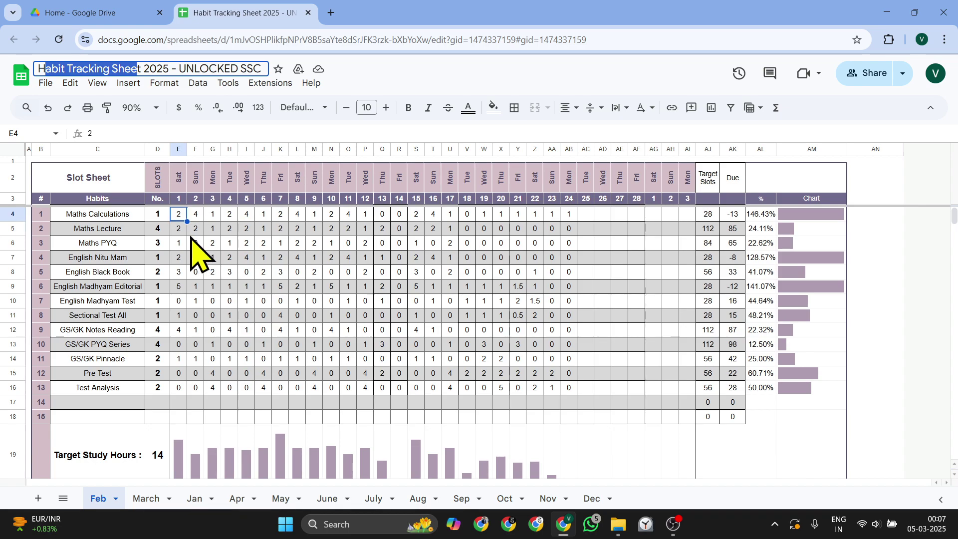
pyautogui.scroll(-8, 205, 274)
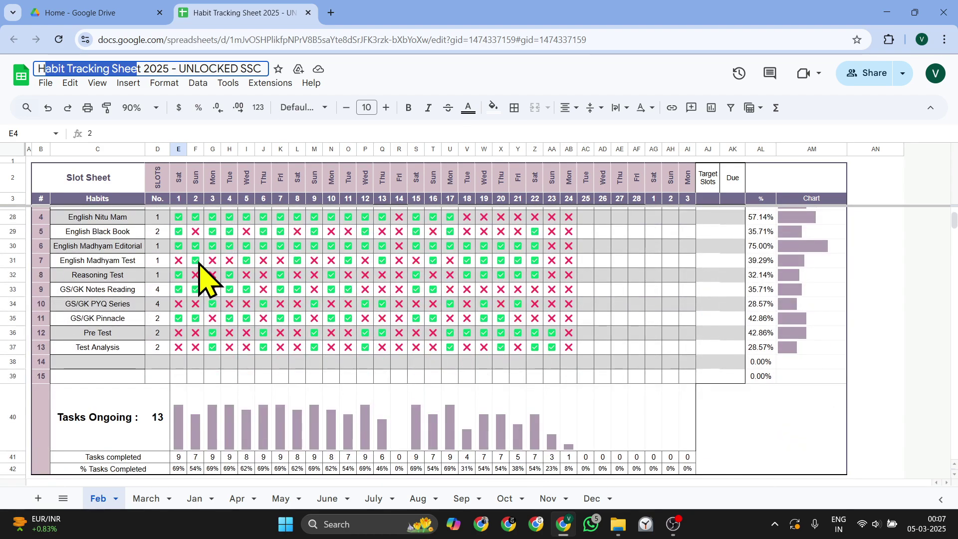
pyautogui.scroll(8, 199, 263)
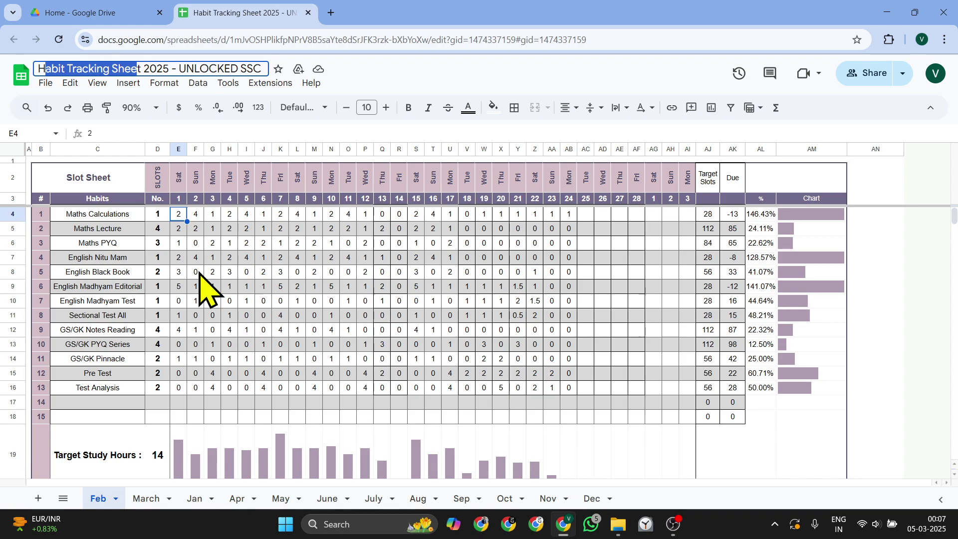
pyautogui.scroll(-2, 205, 289)
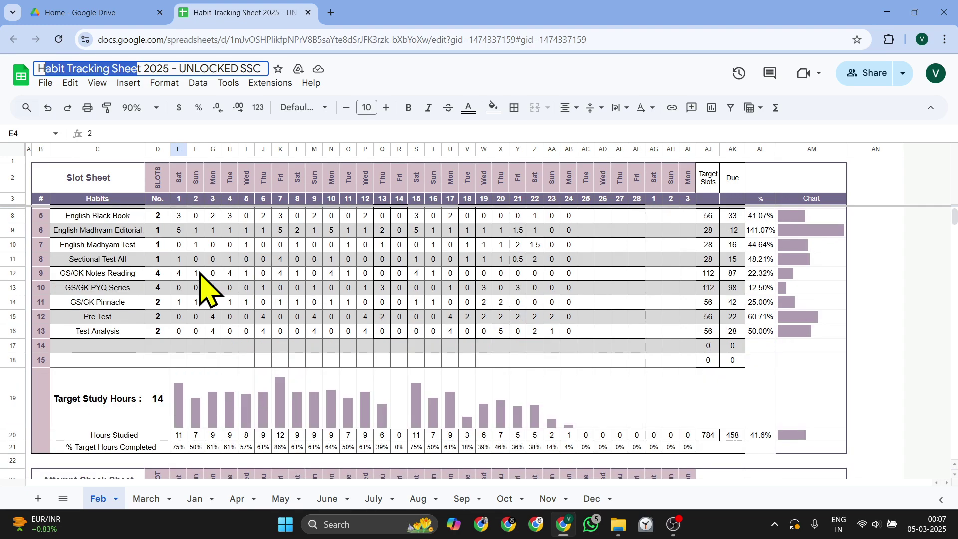
pyautogui.click(43, 67)
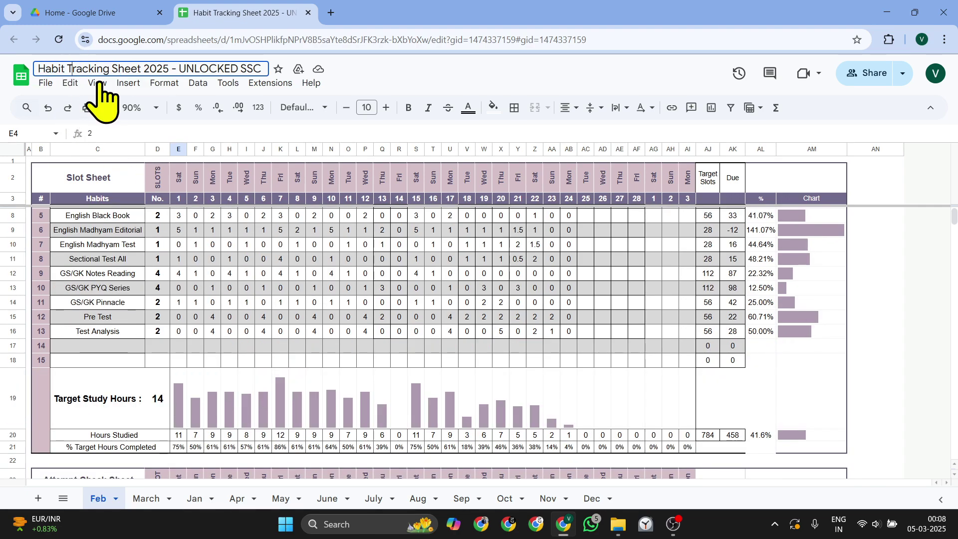
pyautogui.scroll(2, 256, 276)
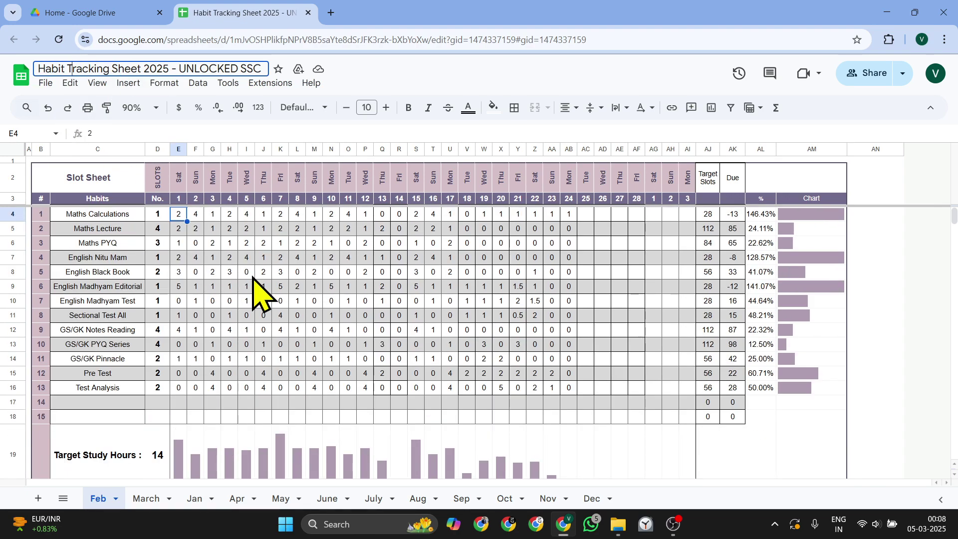
pyautogui.scroll(-10, 337, 352)
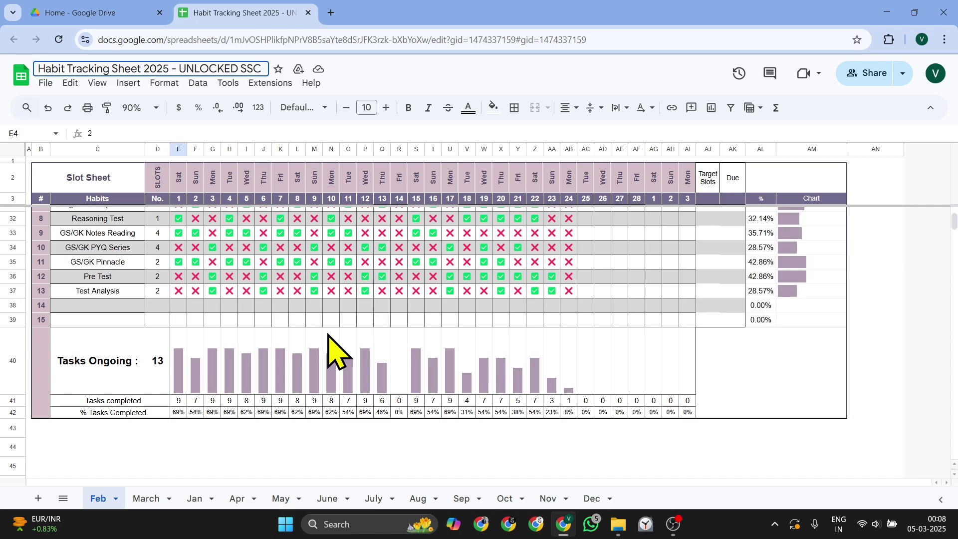
pyautogui.scroll(7, 329, 337)
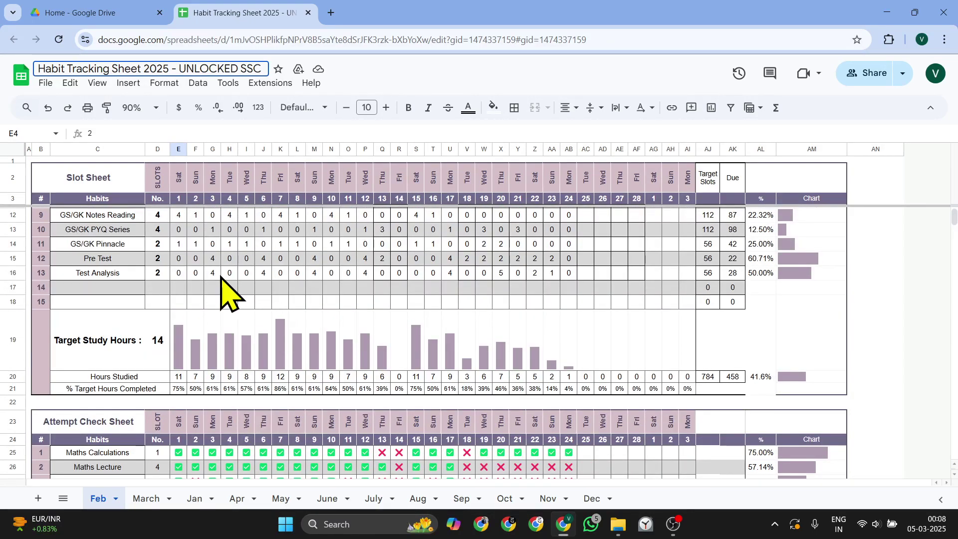
pyautogui.scroll(3, 234, 307)
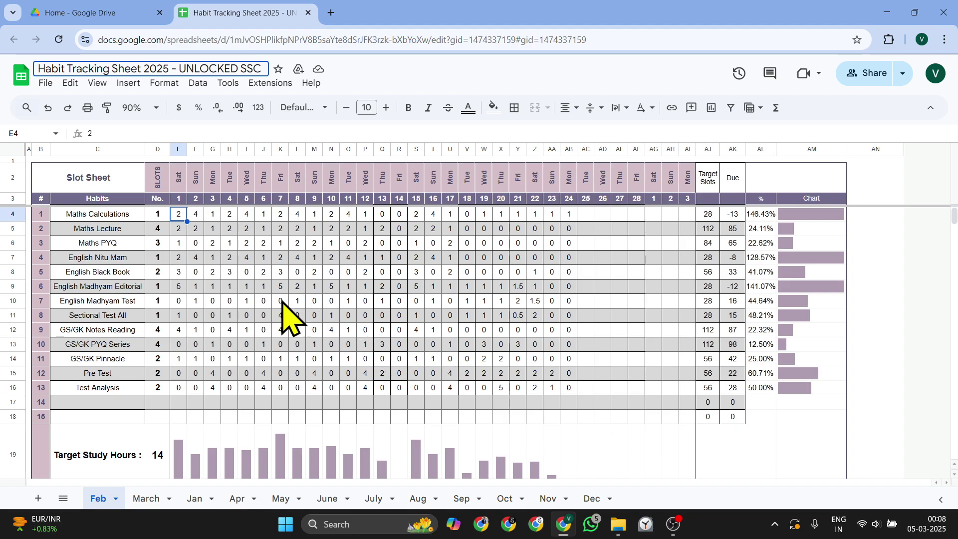
# Enlarge the view to 125% and look at the Jan and March sheets, ending back on the Feb sheet
pyautogui.click(137, 109)
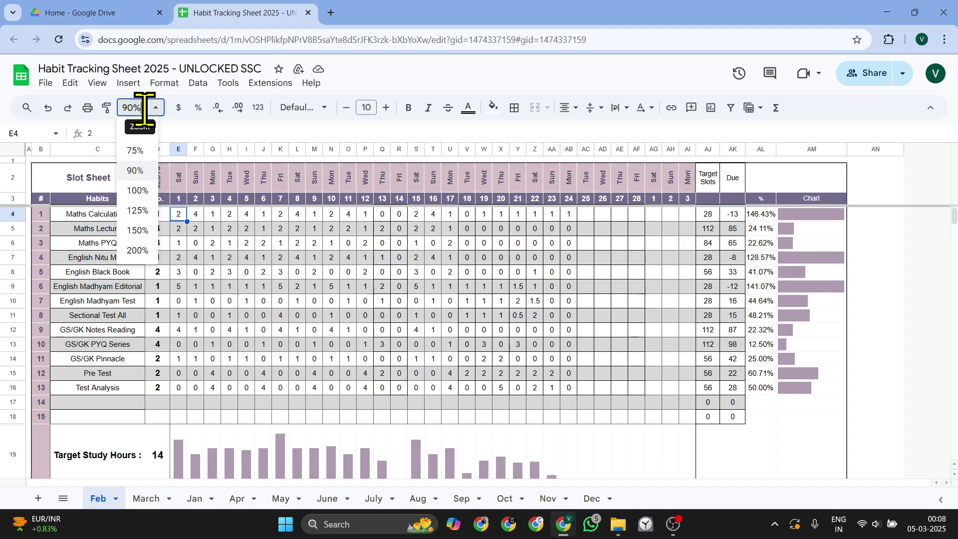
pyautogui.click(143, 212)
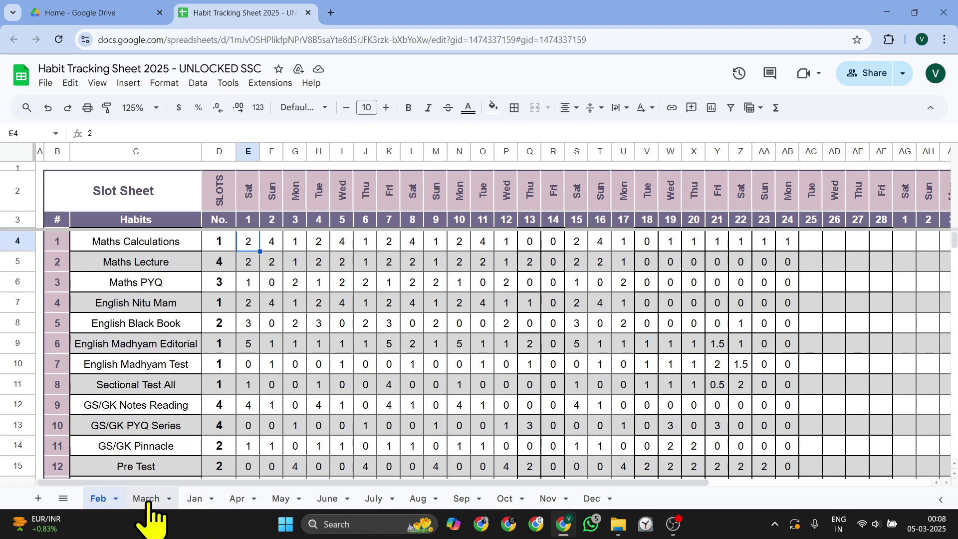
pyautogui.click(203, 499)
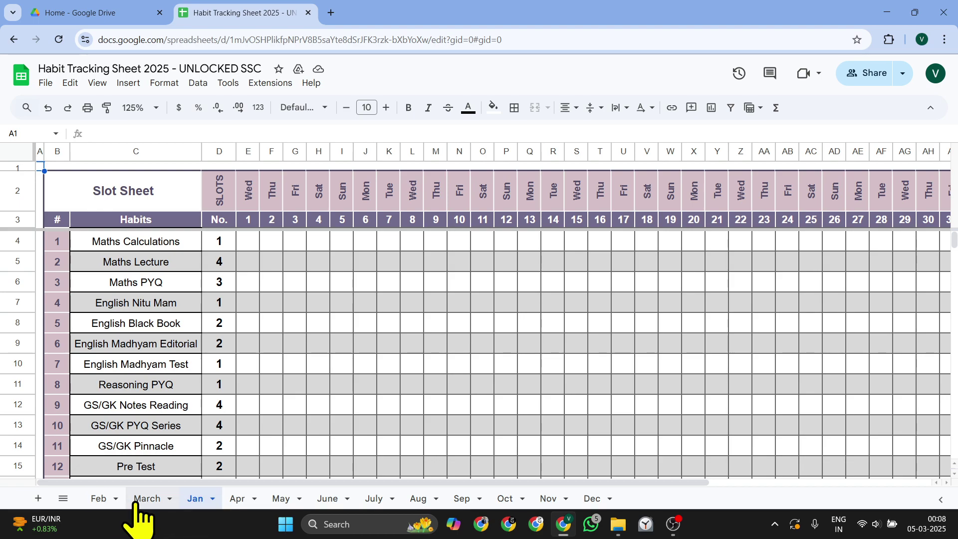
pyautogui.moveTo(142, 499)
pyautogui.mouseDown()
pyautogui.moveTo(106, 496)
pyautogui.moveTo(141, 502)
pyautogui.mouseUp()
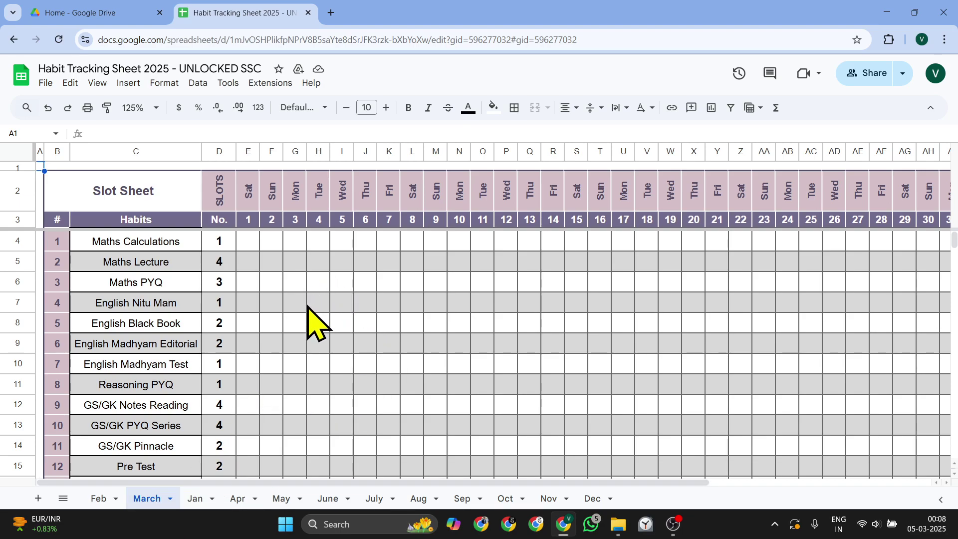
pyautogui.click(104, 500)
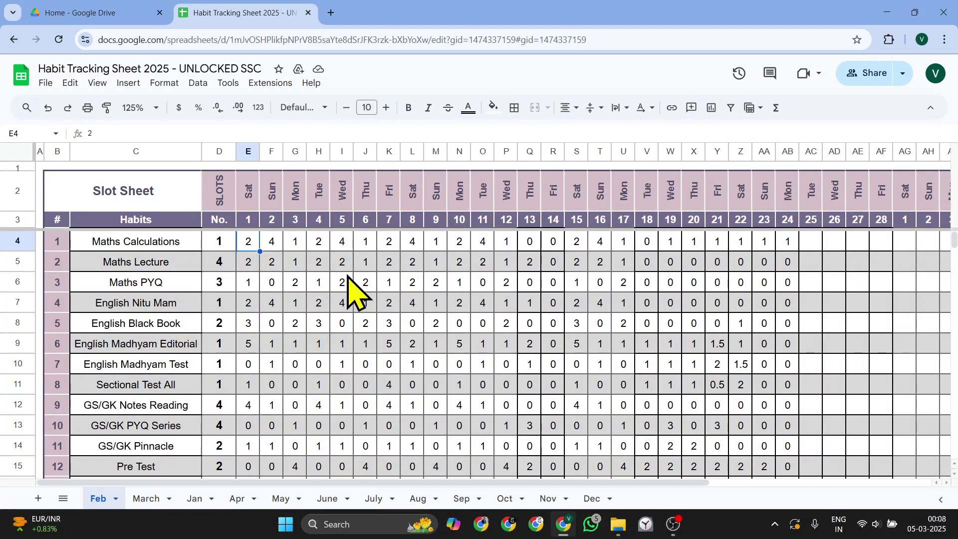
# Set the sheet zoom to 100% and select the SLOTS numbers of the first four habits, cells D4:D7
pyautogui.click(114, 189)
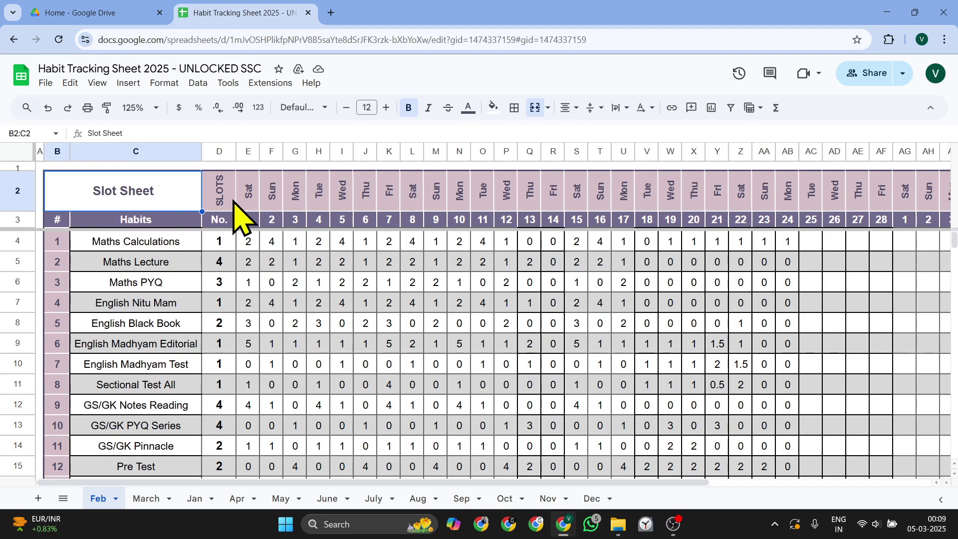
pyautogui.click(219, 193)
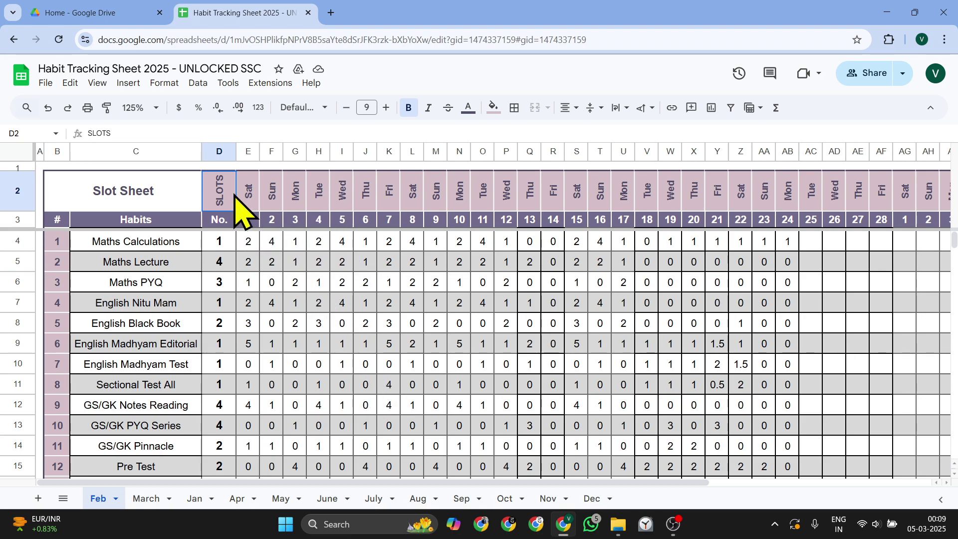
pyautogui.click(150, 107)
pyautogui.click(138, 191)
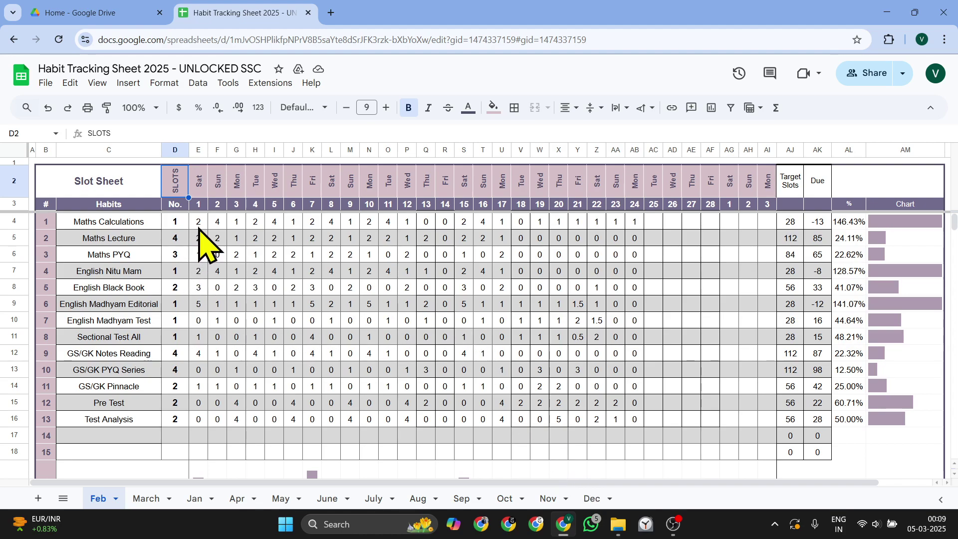
pyautogui.moveTo(184, 223); pyautogui.dragTo(190, 275)
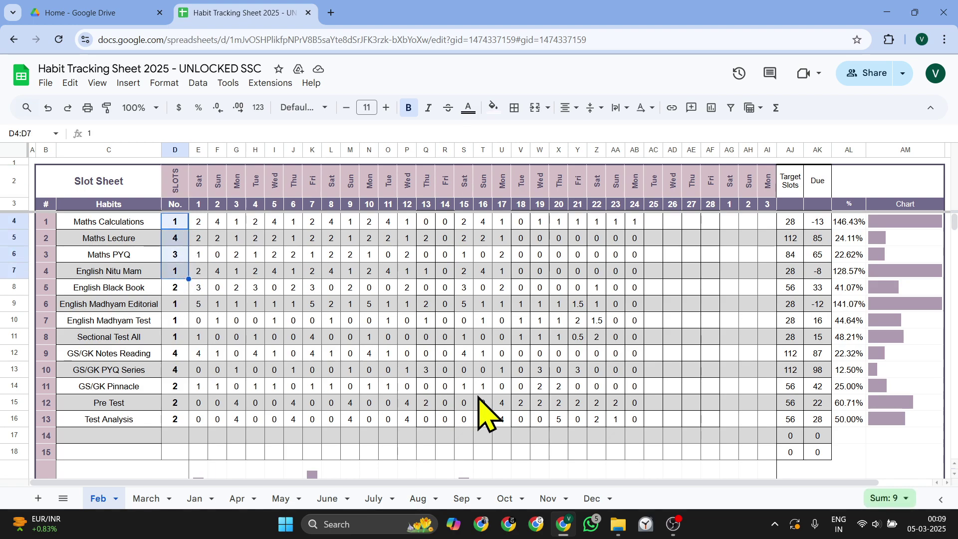
# Switch to the Clock app, reset the 30 min timer and start it in a compact window on top of the sheet
pyautogui.click(645, 528)
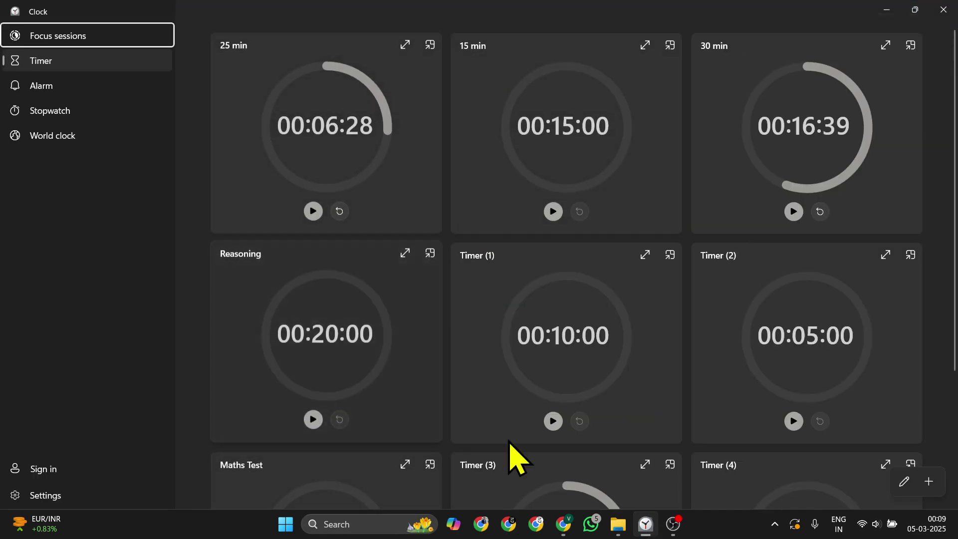
pyautogui.scroll(-3, 653, 324)
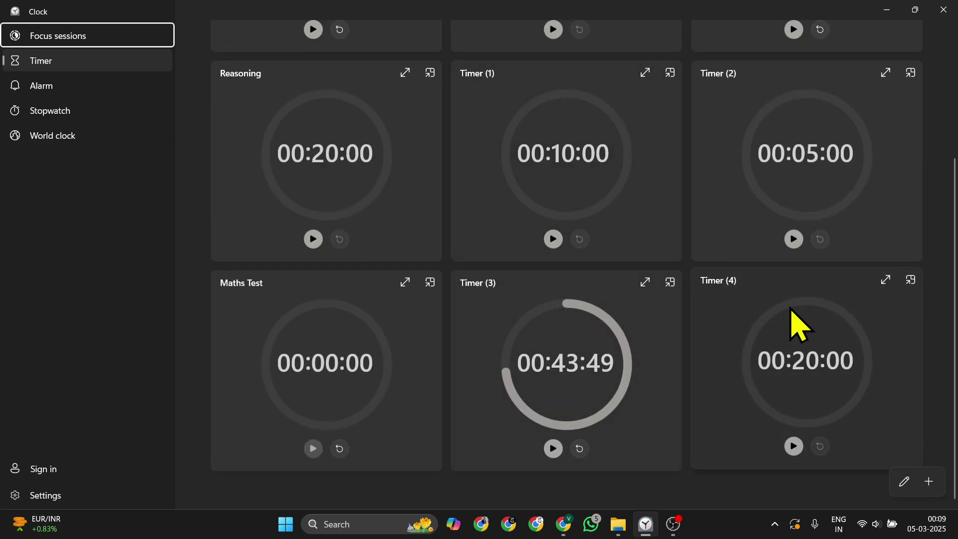
pyautogui.scroll(3, 793, 325)
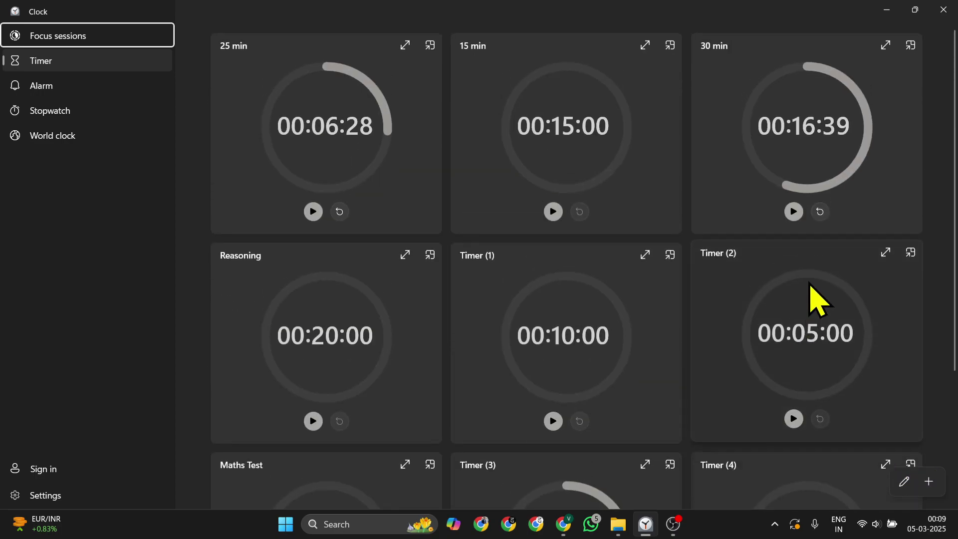
pyautogui.click(820, 209)
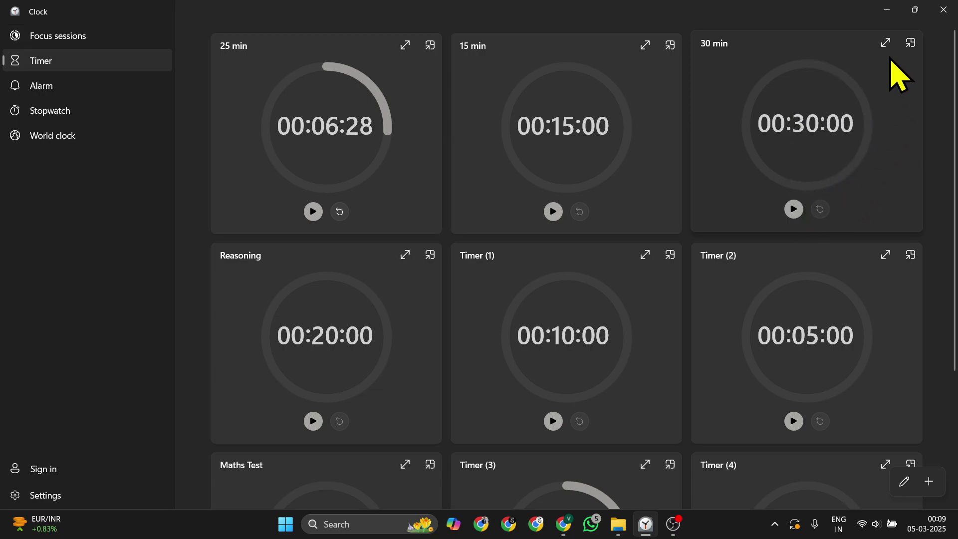
pyautogui.click(912, 44)
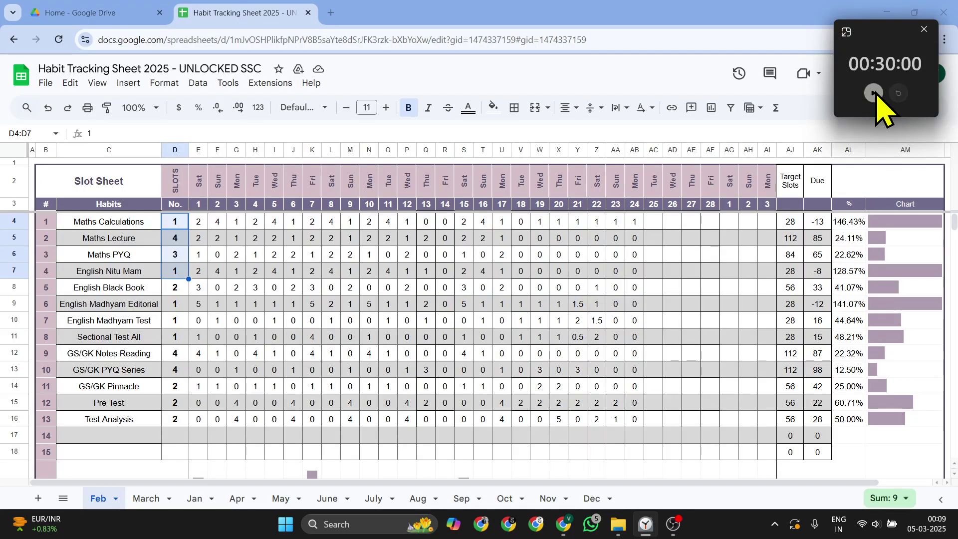
pyautogui.click(873, 94)
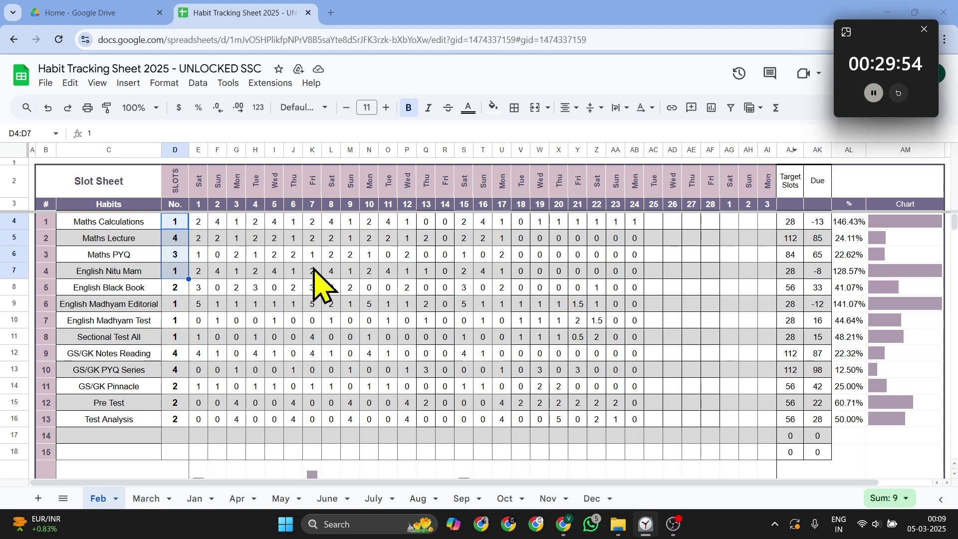
# Pause the floating 30 min timer and move its window clear of the sheet's sharing and account controls
pyautogui.click(185, 223)
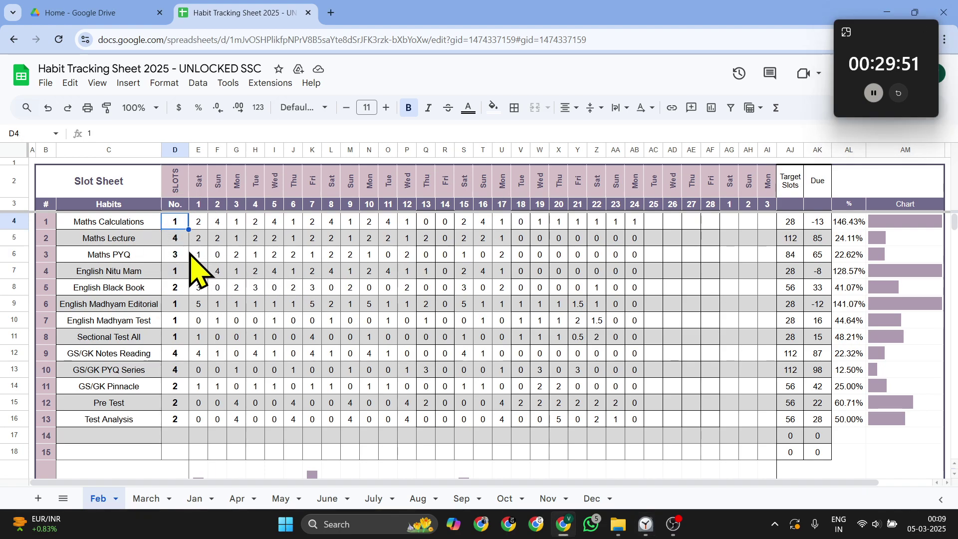
pyautogui.click(873, 93)
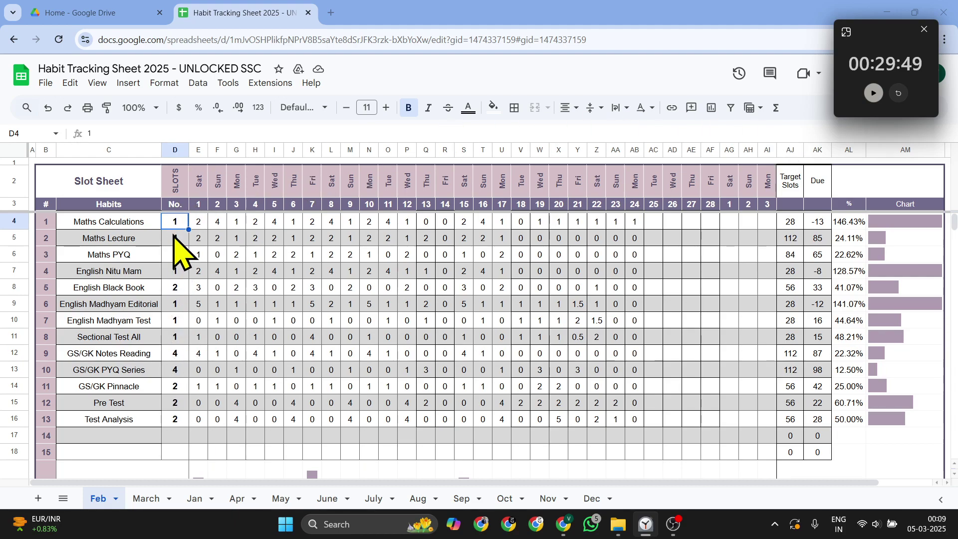
pyautogui.click(142, 221)
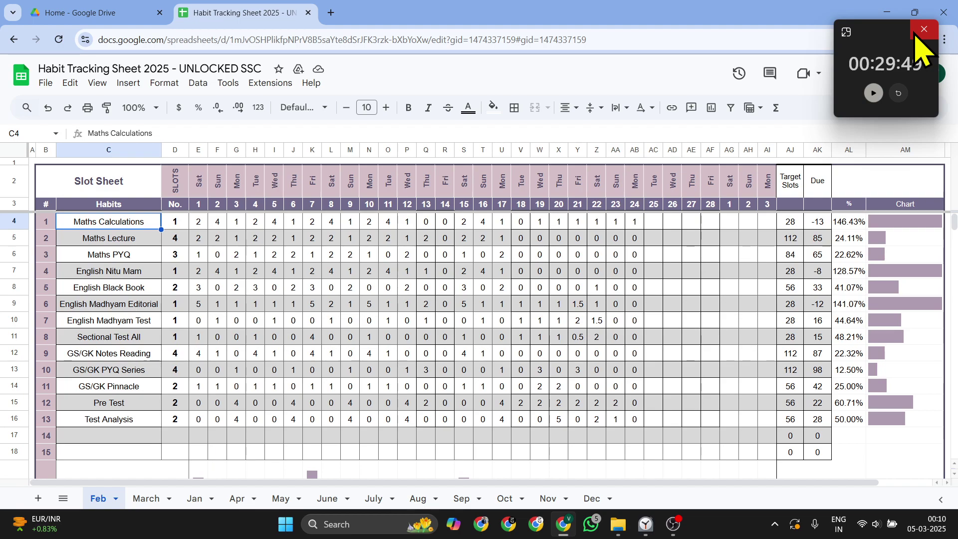
pyautogui.moveTo(888, 39); pyautogui.dragTo(667, 40)
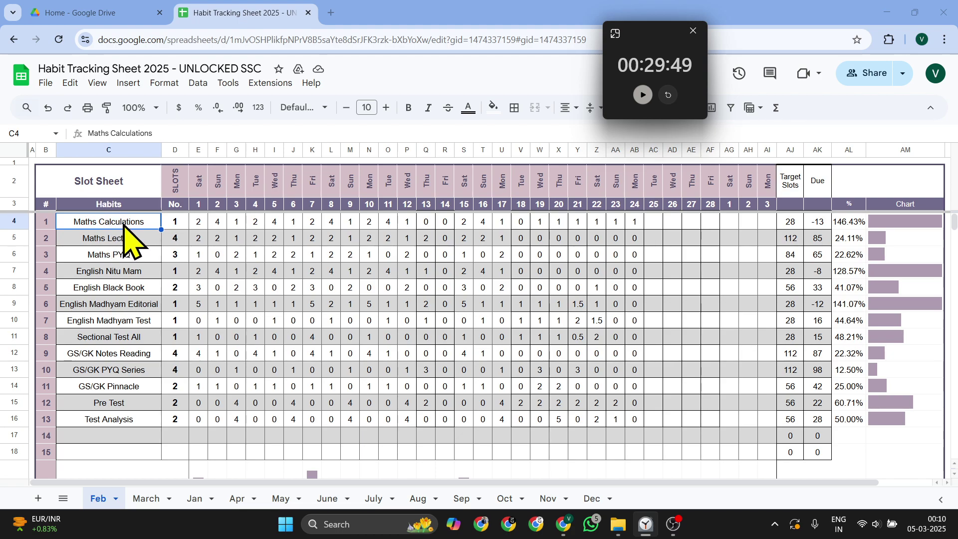
# Examine the number of slots assigned to each of the first four habits and to the Pre Test habit
pyautogui.click(181, 222)
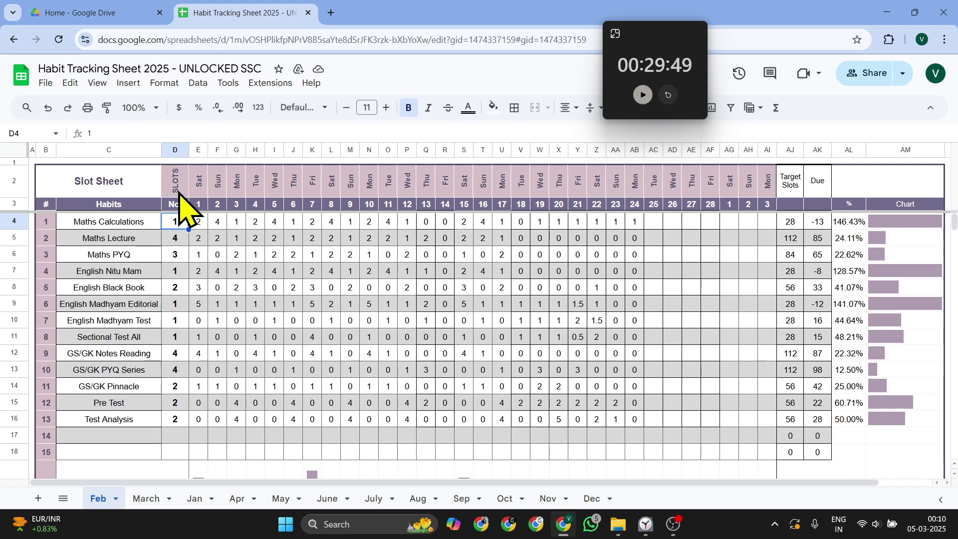
pyautogui.click(131, 241)
pyautogui.click(171, 242)
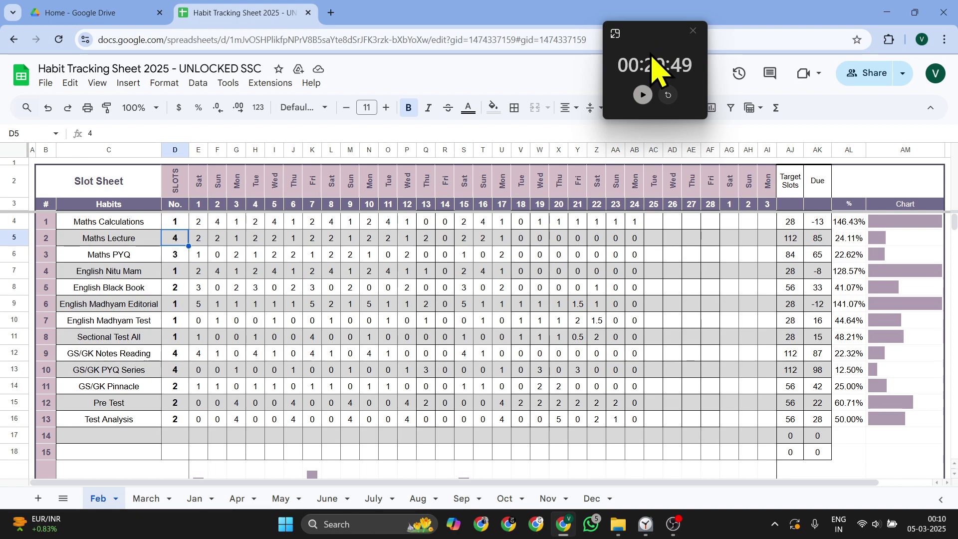
pyautogui.click(133, 244)
pyautogui.click(185, 252)
pyautogui.click(160, 255)
pyautogui.click(172, 255)
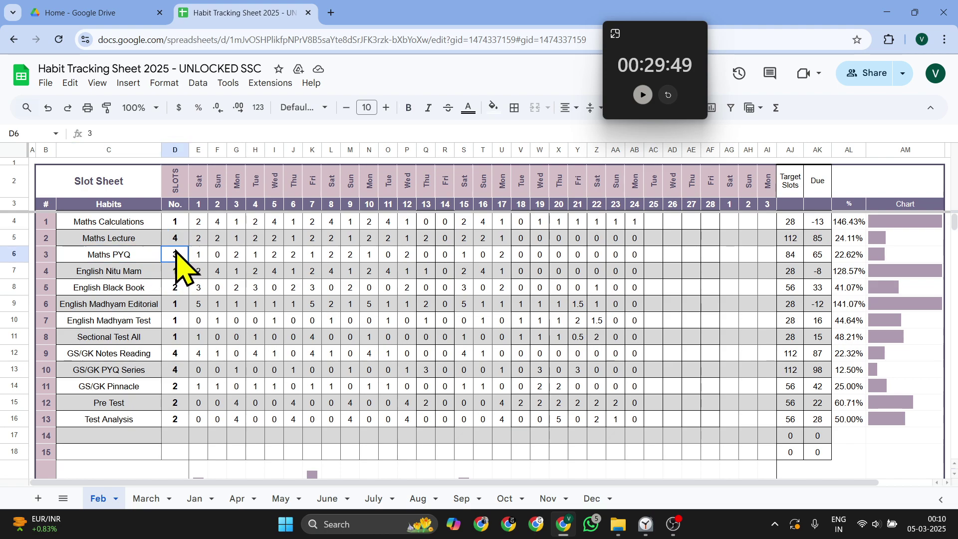
pyautogui.click(161, 273)
pyautogui.click(168, 274)
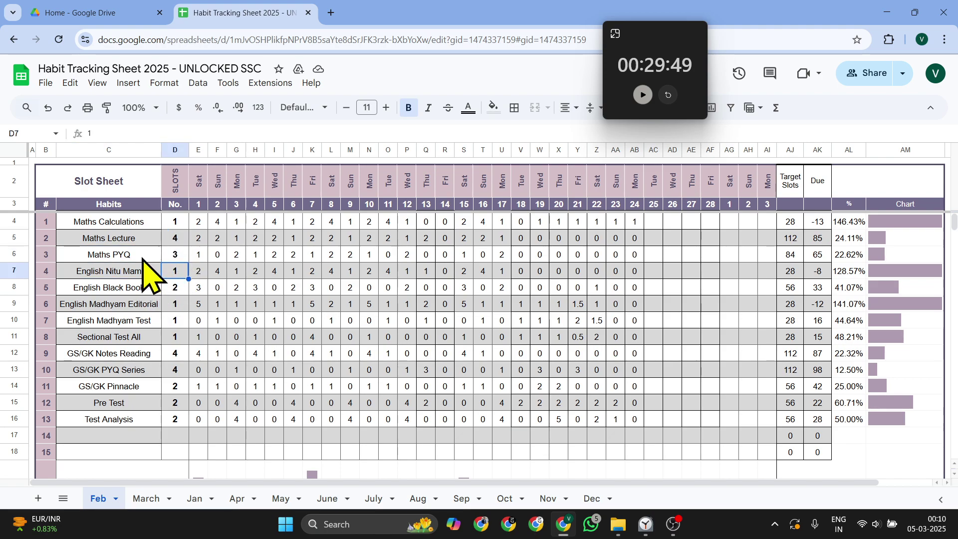
pyautogui.click(128, 403)
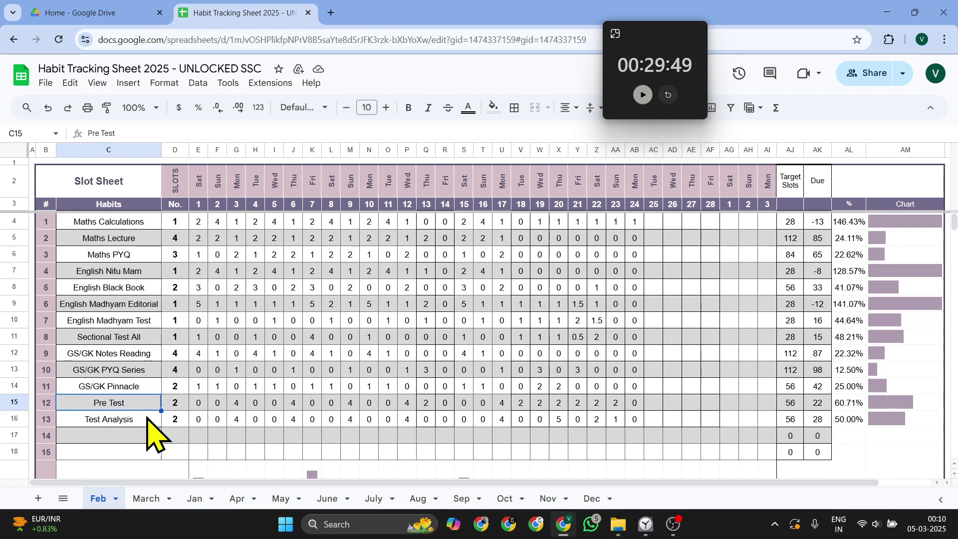
pyautogui.click(178, 407)
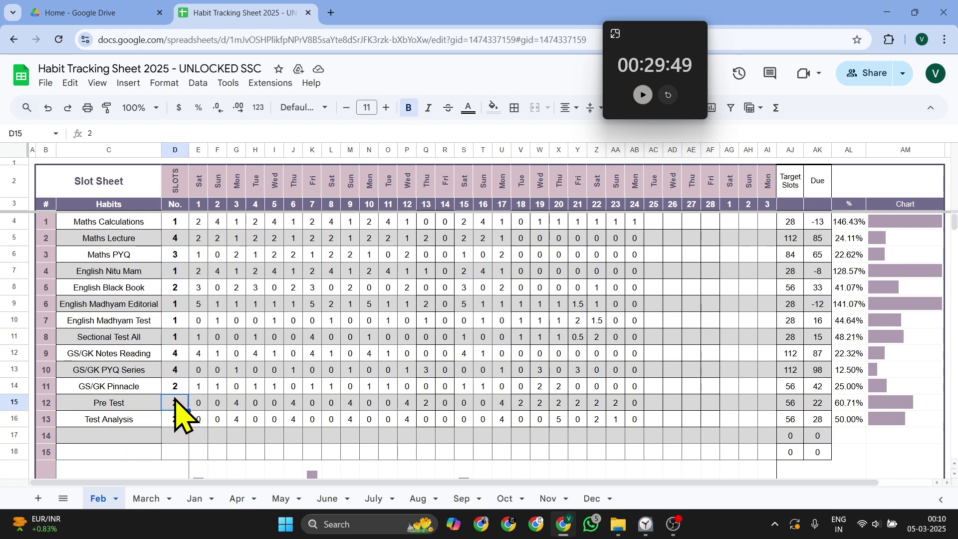
# Examine the Test Analysis slot number and the Feb habit list, including its empty rows, selecting cells C4:C17
pyautogui.click(150, 431)
pyautogui.click(178, 425)
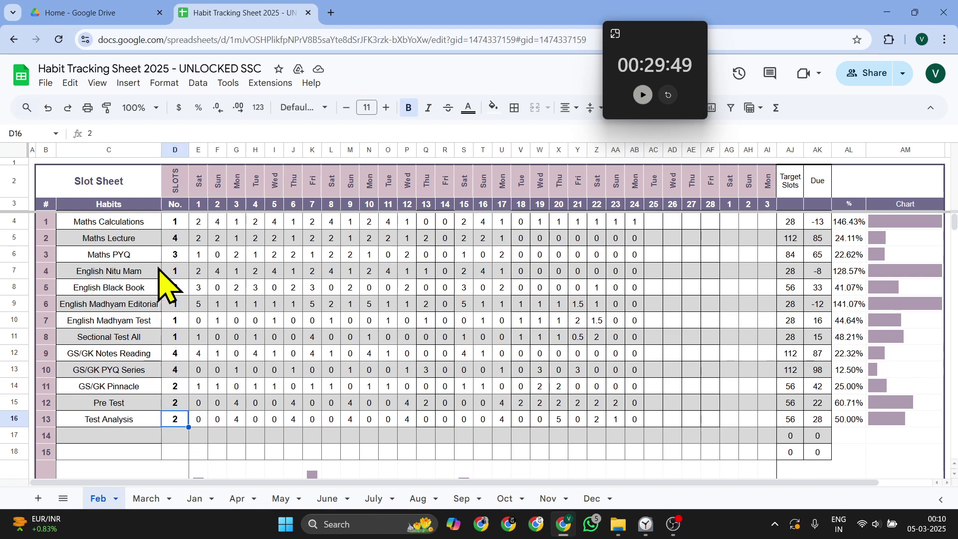
pyautogui.scroll(-2, 160, 270)
pyautogui.click(98, 386)
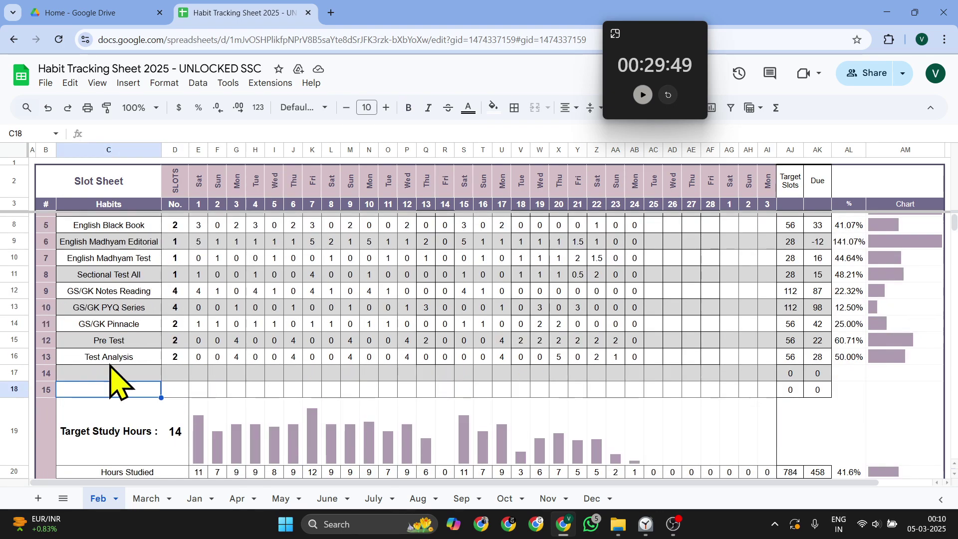
pyautogui.scroll(2, 127, 332)
pyautogui.moveTo(137, 222); pyautogui.dragTo(125, 439)
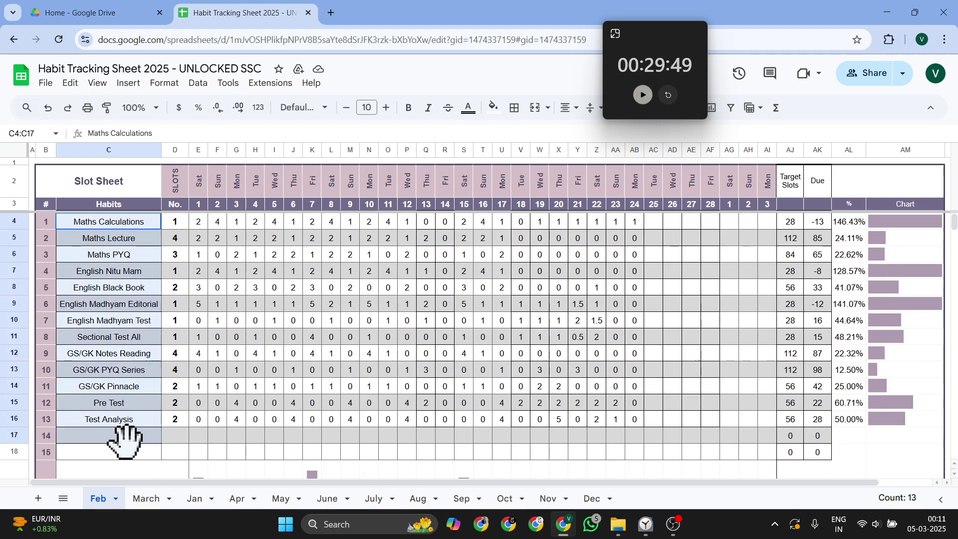
# Go through the first five Feb habits one by one, and select the habit names C4:C14 and slot numbers D4:D15
pyautogui.click(142, 224)
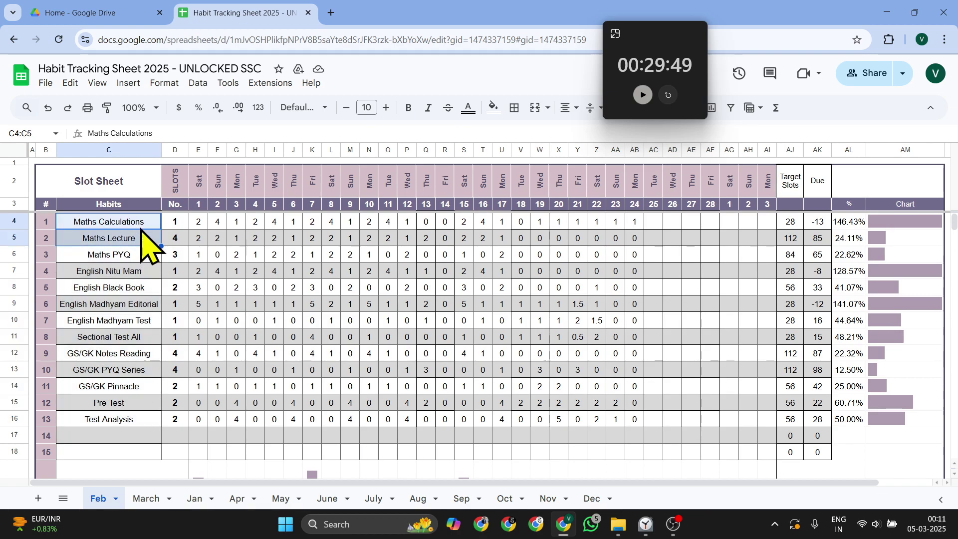
pyautogui.click(135, 241)
pyautogui.click(133, 254)
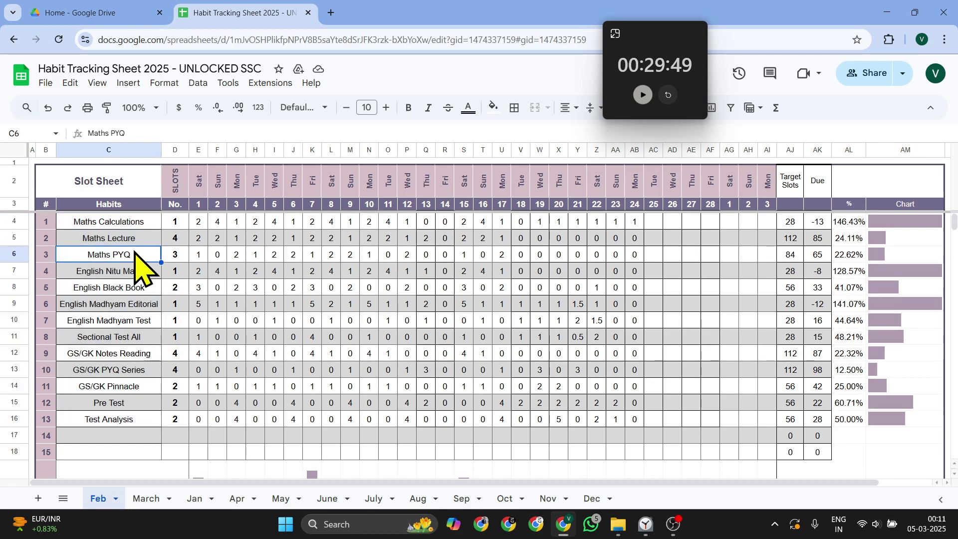
pyautogui.click(135, 275)
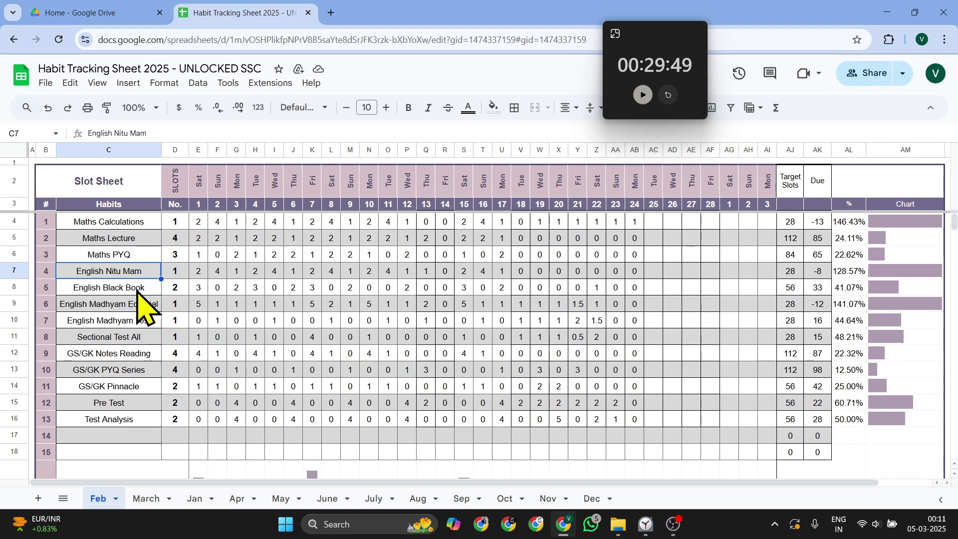
pyautogui.click(137, 292)
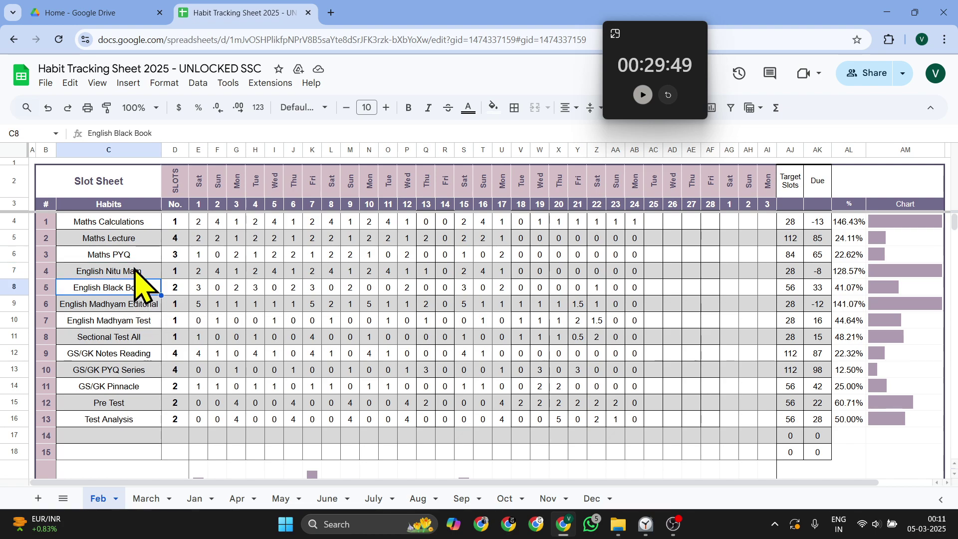
pyautogui.moveTo(144, 220); pyautogui.dragTo(128, 452)
pyautogui.click(149, 227)
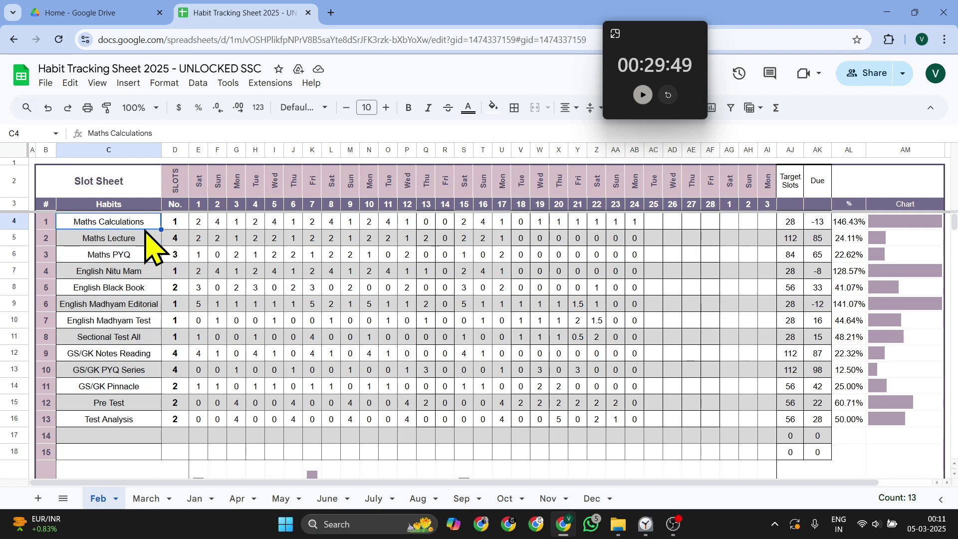
pyautogui.moveTo(152, 227); pyautogui.dragTo(117, 385)
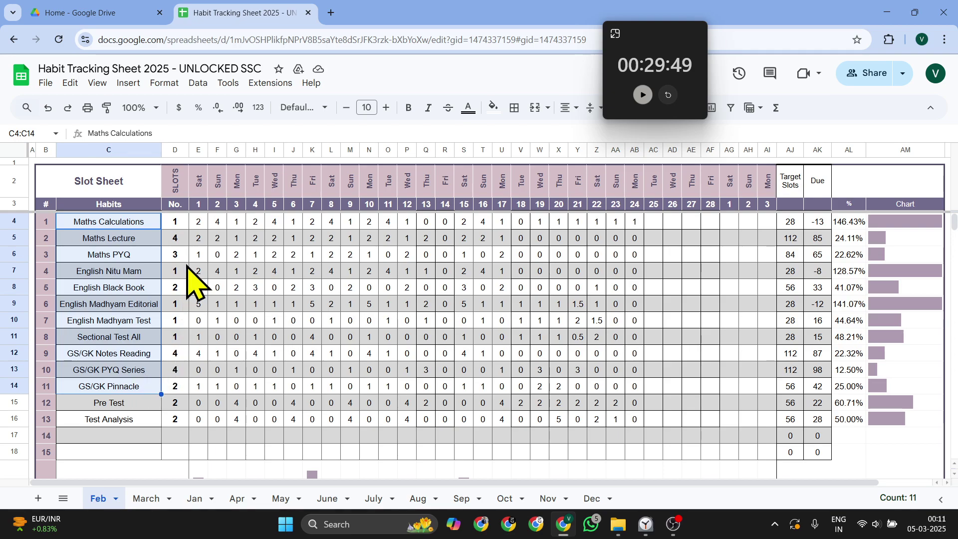
pyautogui.moveTo(177, 224); pyautogui.dragTo(174, 398)
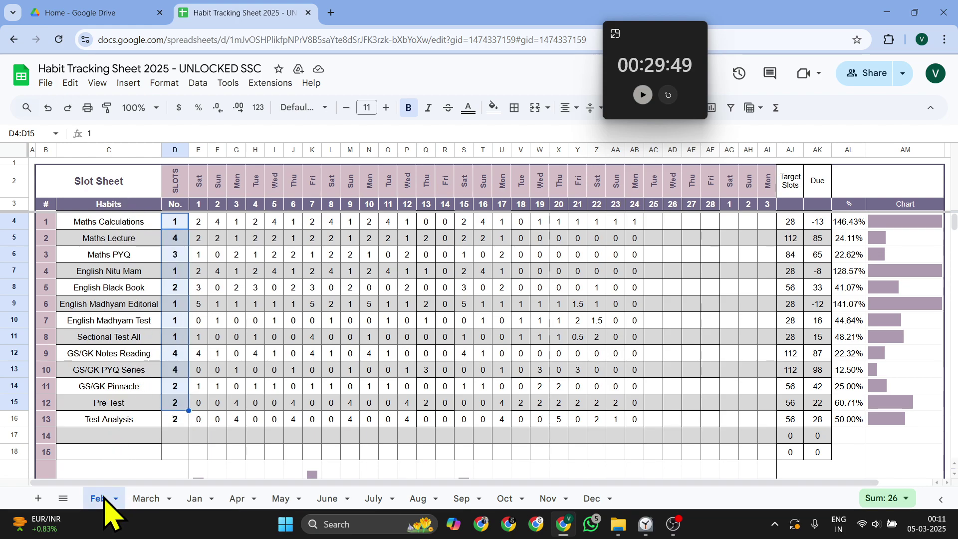
# Examine the March sheet's habit names in cells C4:C16 and return to the Feb sheet
pyautogui.click(153, 500)
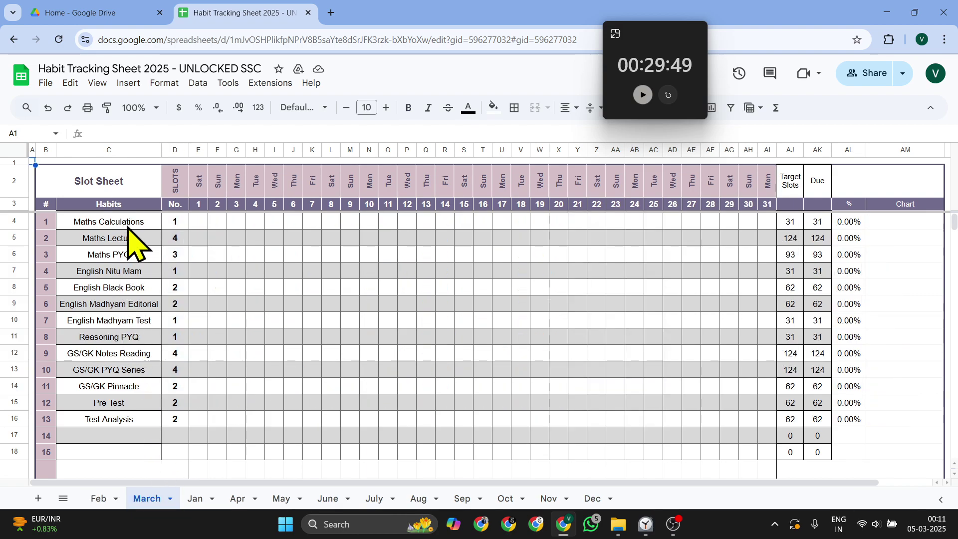
pyautogui.moveTo(131, 231); pyautogui.dragTo(120, 428)
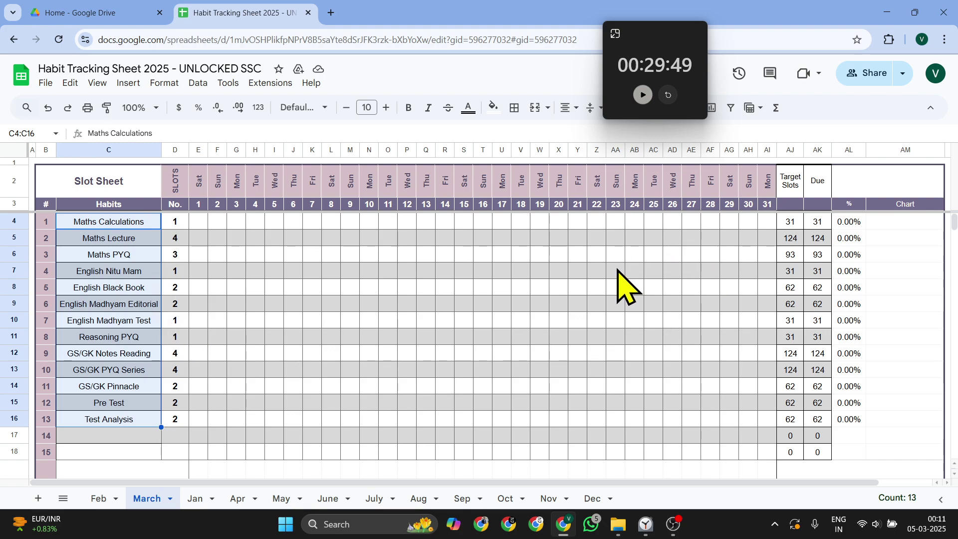
pyautogui.click(101, 499)
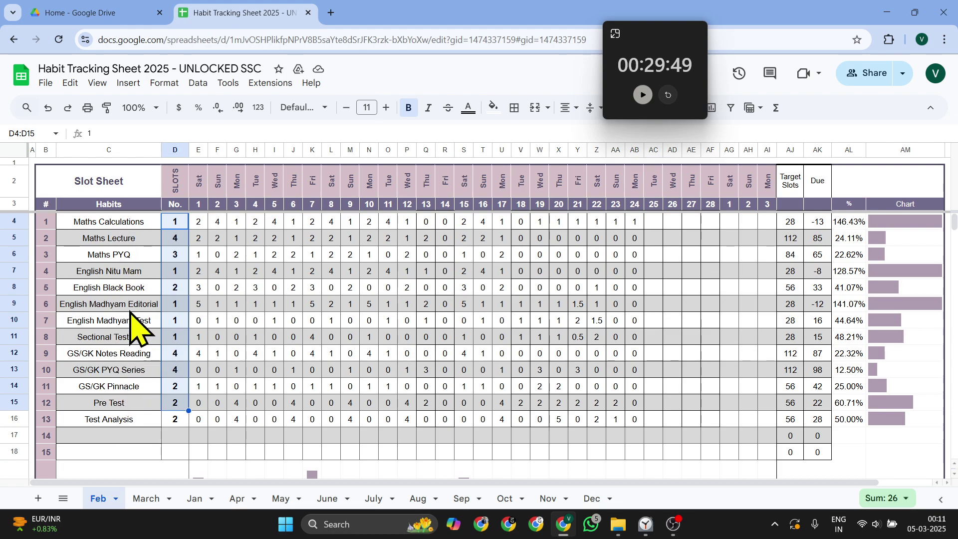
# Review the Feb habit names in C4:C16 with their slot numbers in D4:D16, including the English Madhyam Editorial slots
pyautogui.moveTo(130, 222); pyautogui.dragTo(127, 419)
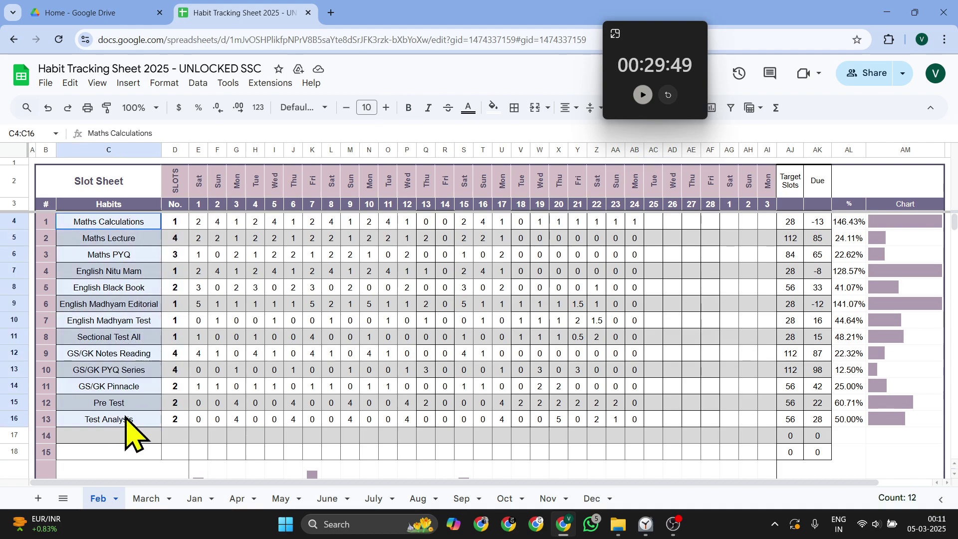
pyautogui.click(179, 223)
pyautogui.moveTo(177, 296); pyautogui.dragTo(188, 418)
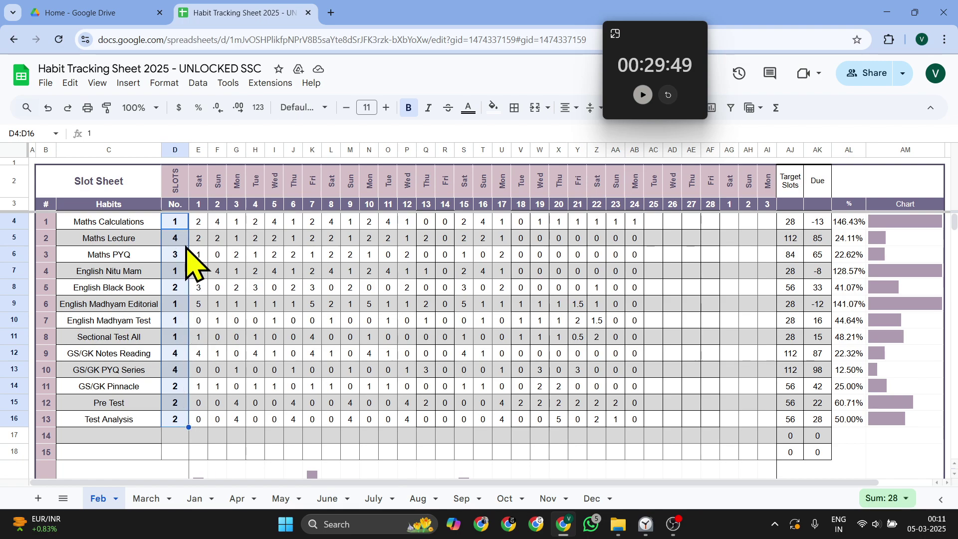
pyautogui.click(177, 306)
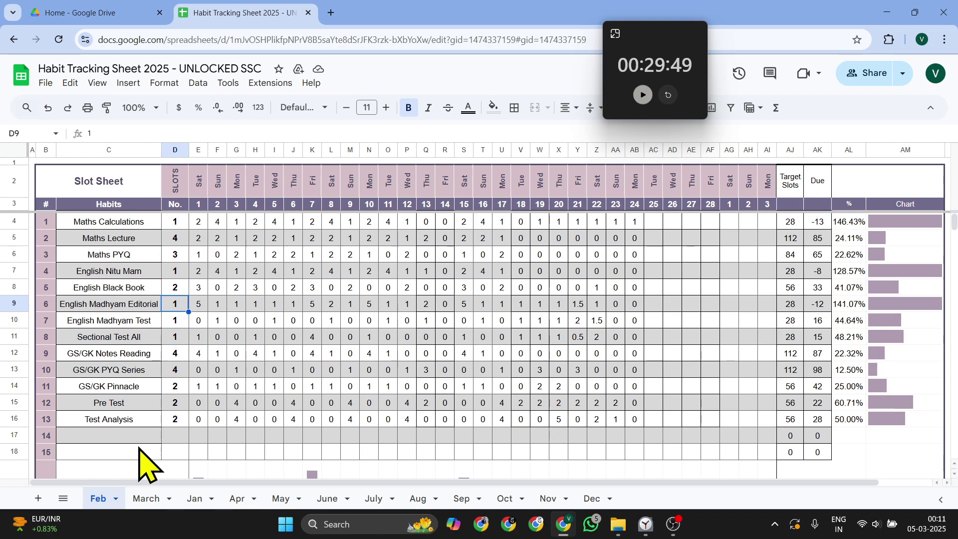
# Examine the Feb sheet's weekday and date headers, including the extra days after 28, and compare them with the March sheet
pyautogui.moveTo(203, 194); pyautogui.dragTo(210, 214)
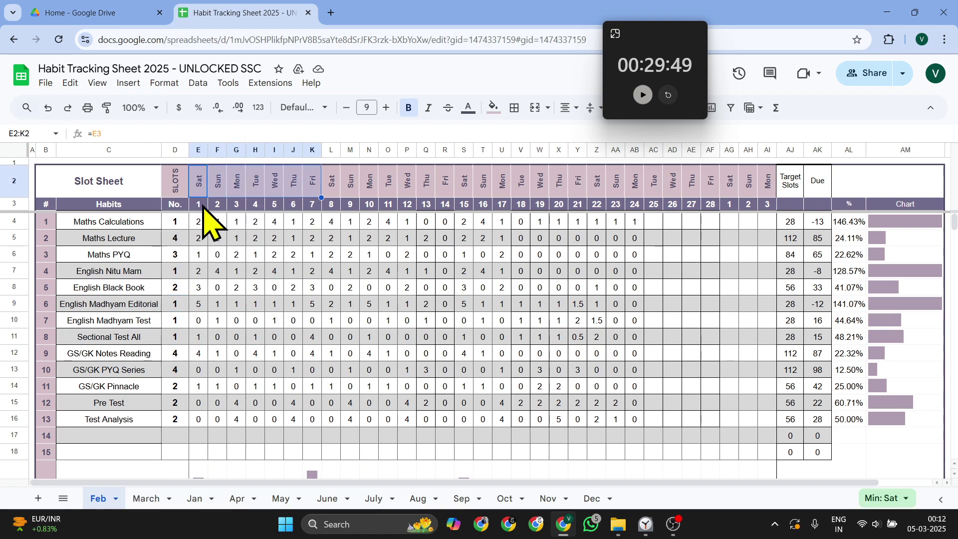
pyautogui.click(202, 205)
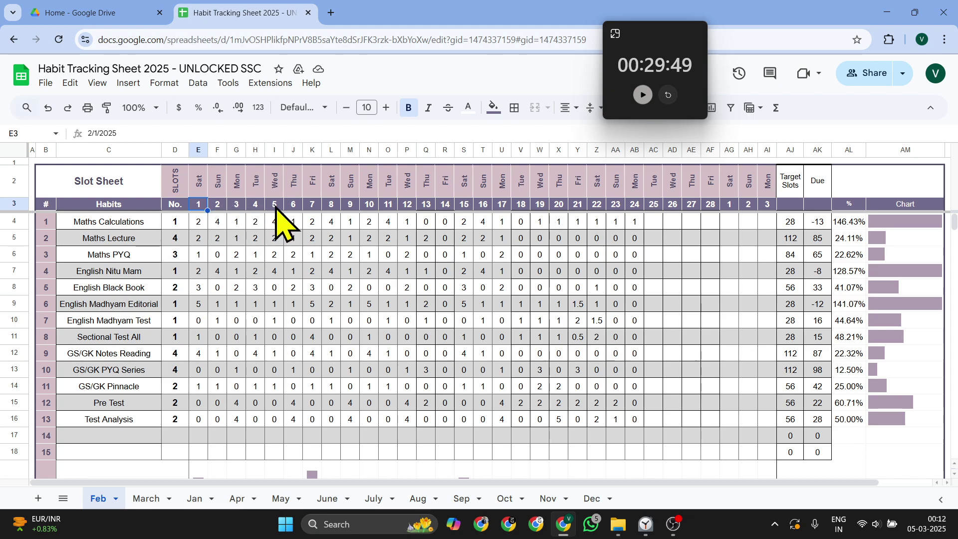
pyautogui.click(713, 205)
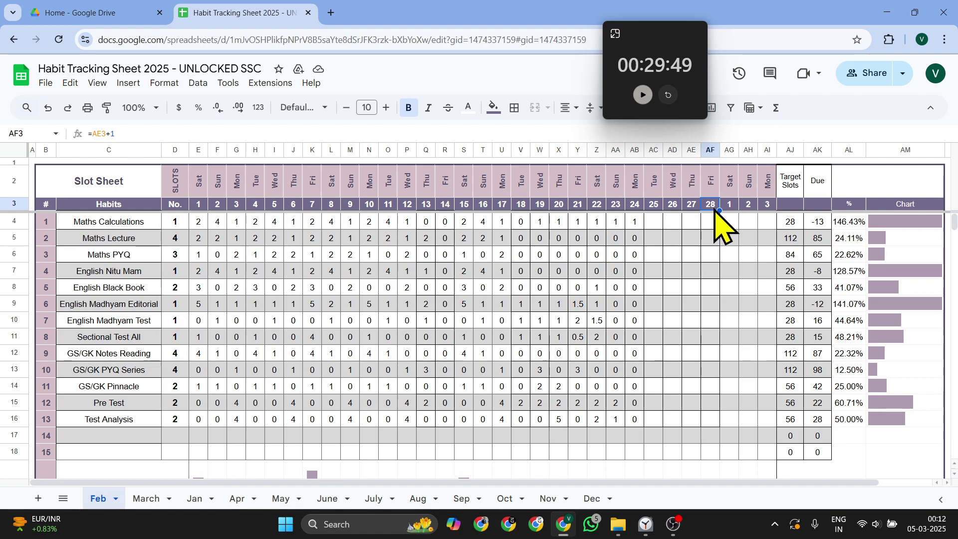
pyautogui.click(749, 205)
pyautogui.click(768, 205)
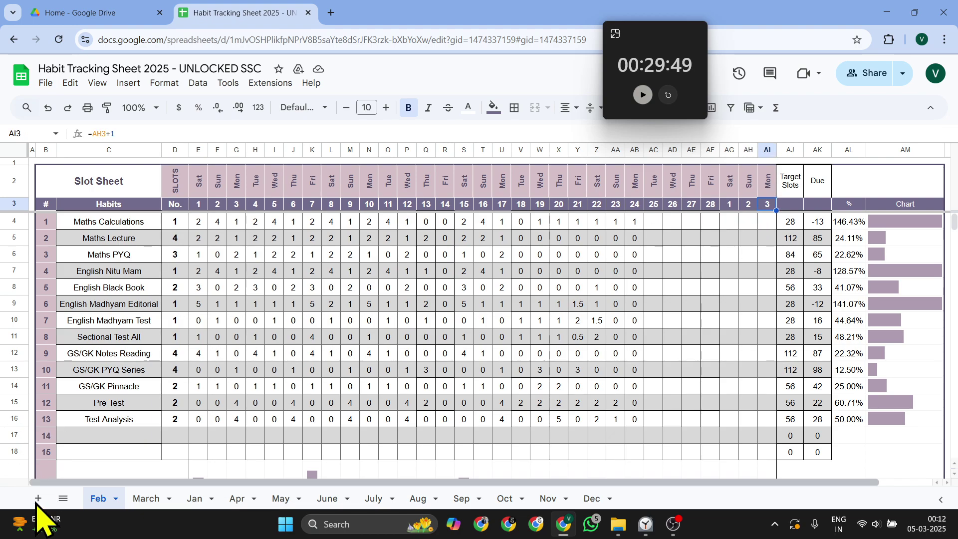
pyautogui.click(147, 499)
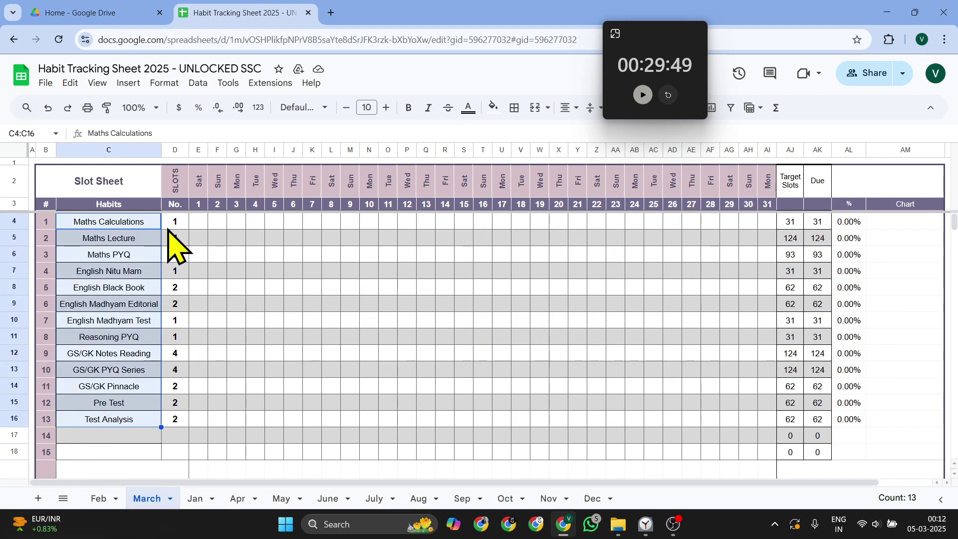
pyautogui.click(98, 499)
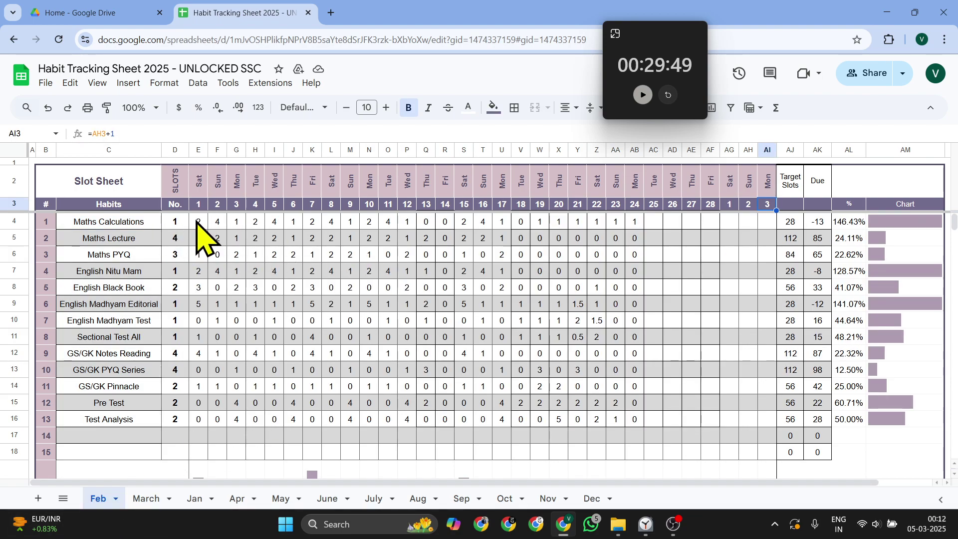
# Check the Maths Calculations slot number against the slots logged for it on the first days of February
pyautogui.click(101, 224)
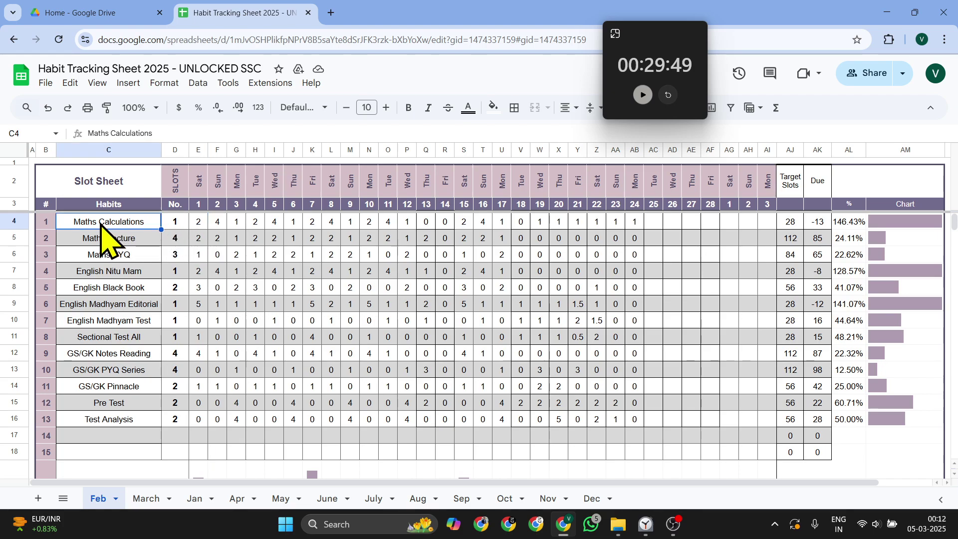
pyautogui.click(172, 223)
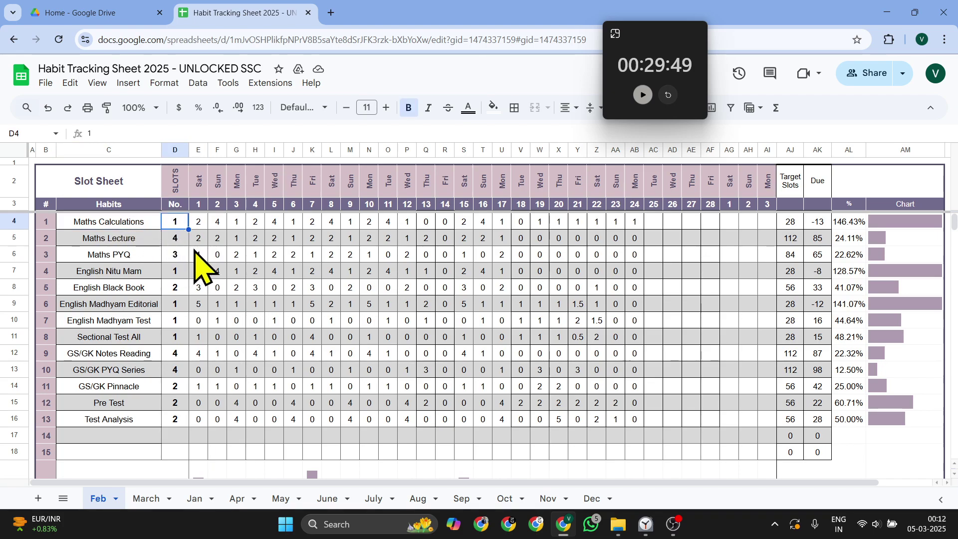
pyautogui.click(202, 226)
pyautogui.click(198, 225)
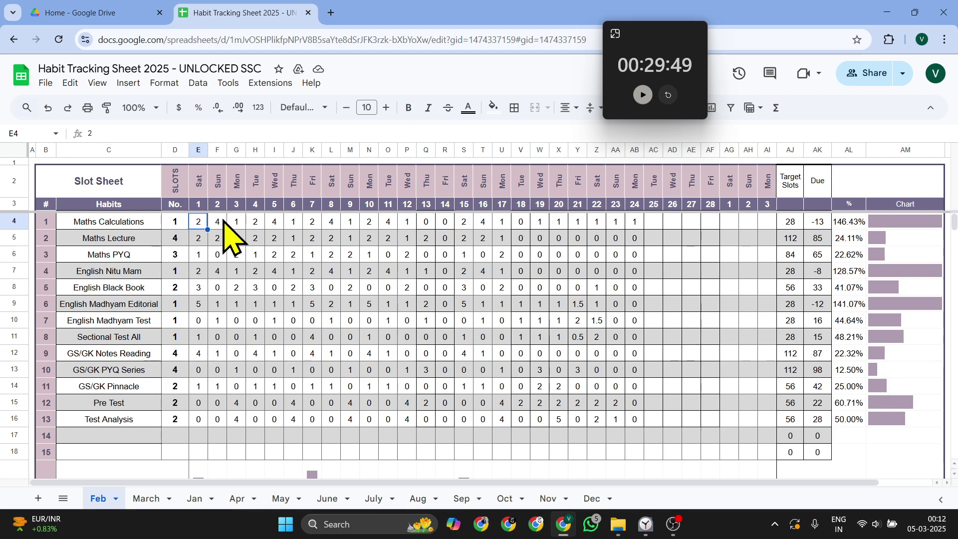
pyautogui.click(220, 222)
pyautogui.click(237, 223)
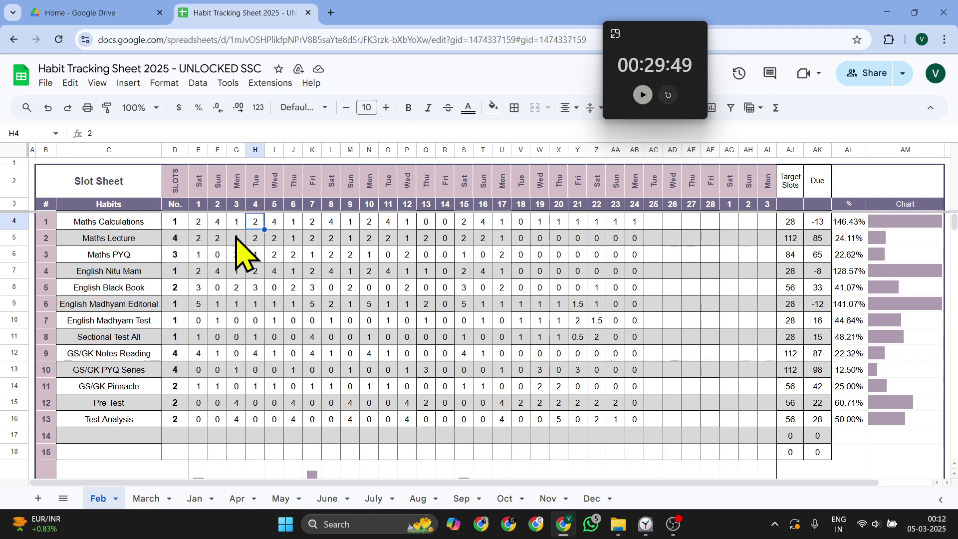
# Step through the slots logged on day 1 from Maths Lecture down to Sectional Test All
pyautogui.click(198, 241)
pyautogui.press('Down')
pyautogui.press('Down')
pyautogui.press('Down')
pyautogui.press('Down')
pyautogui.press('Down')
pyautogui.press('Down')
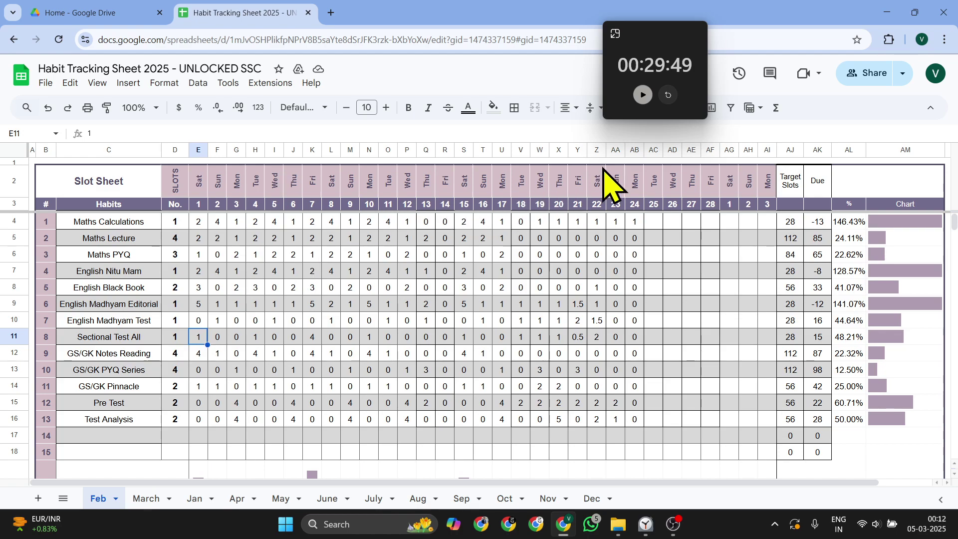
# Move the floating timer window next to the Share control and select the day 1 entry of English Madhyam Test
pyautogui.moveTo(659, 38); pyautogui.dragTo(760, 23)
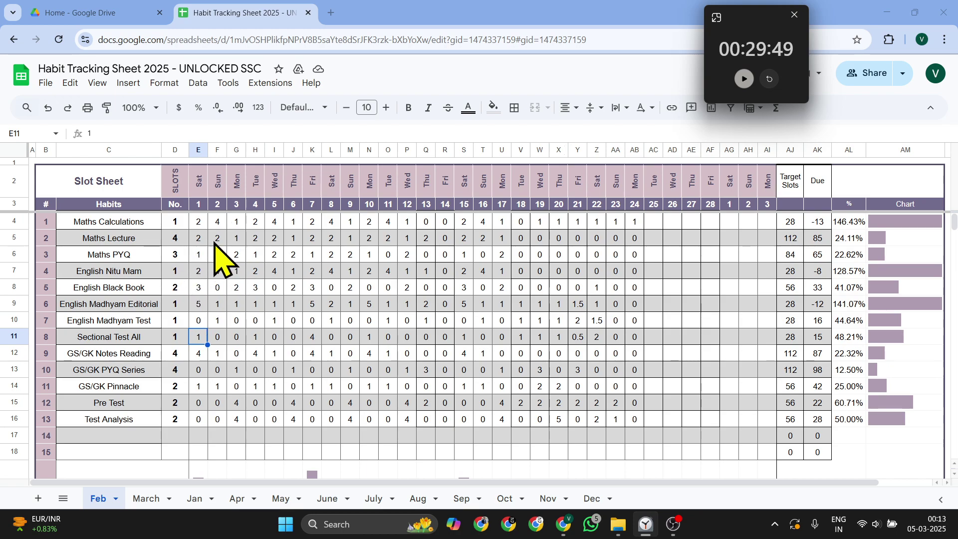
pyautogui.click(223, 339)
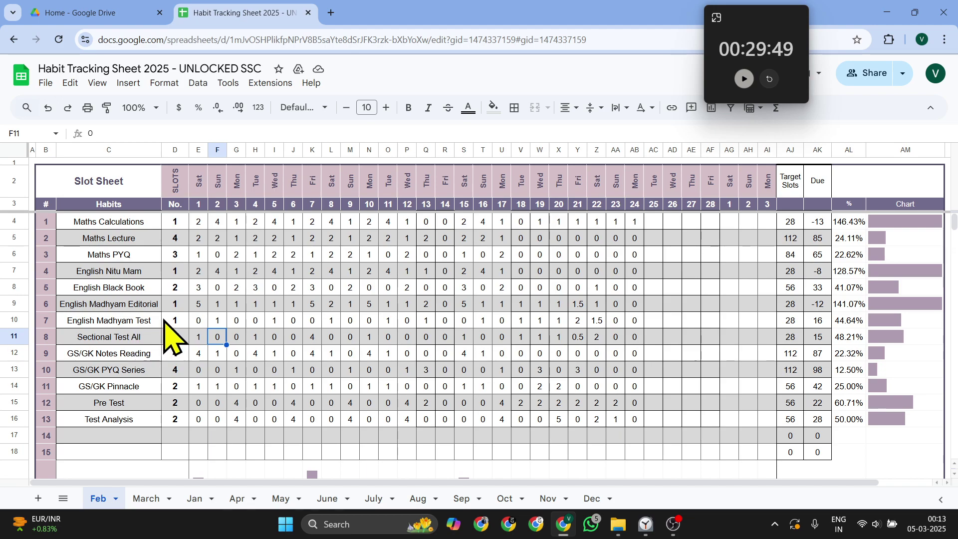
pyautogui.click(199, 322)
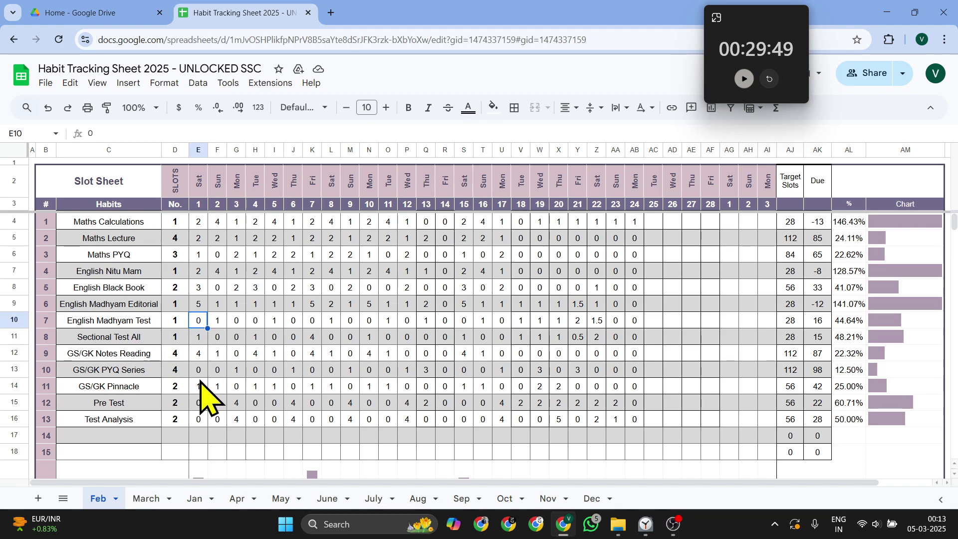
# Look at the tick-and-cross habit table below the slot table, and select the day 1 slot entries E4:E16
pyautogui.scroll(-7, 210, 402)
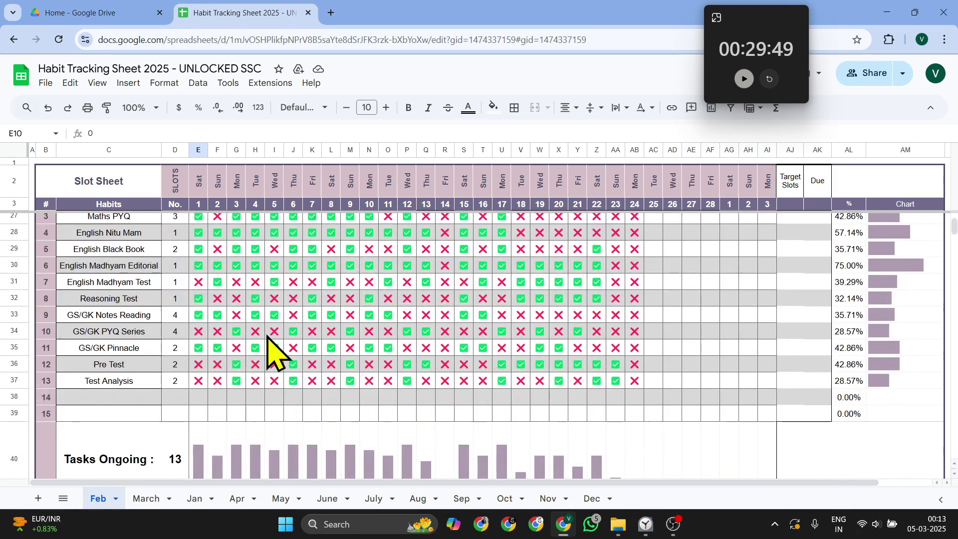
pyautogui.scroll(6, 269, 346)
pyautogui.scroll(2, 270, 331)
pyautogui.moveTo(201, 221); pyautogui.dragTo(202, 417)
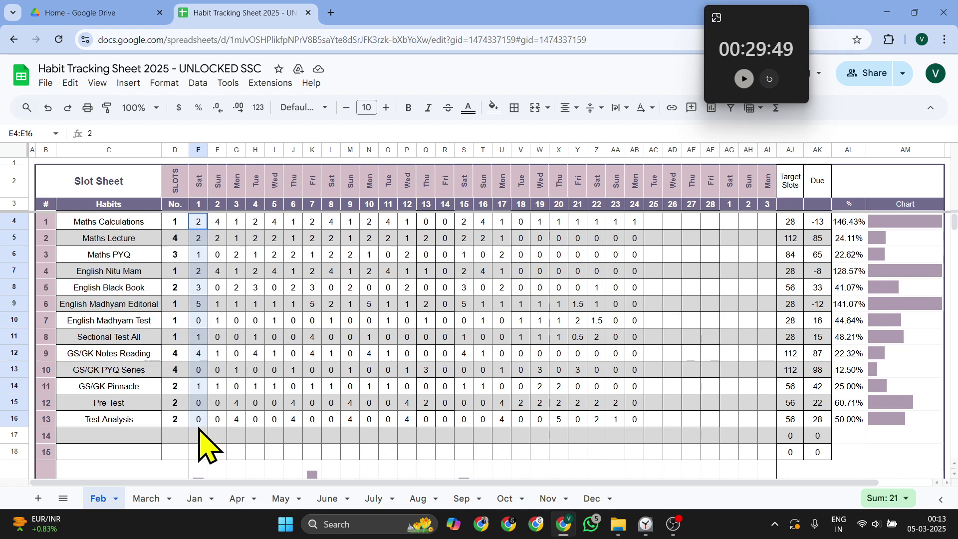
# Log 1 slot for Maths Calculations on 25 February, in cell AC4
pyautogui.click(658, 220)
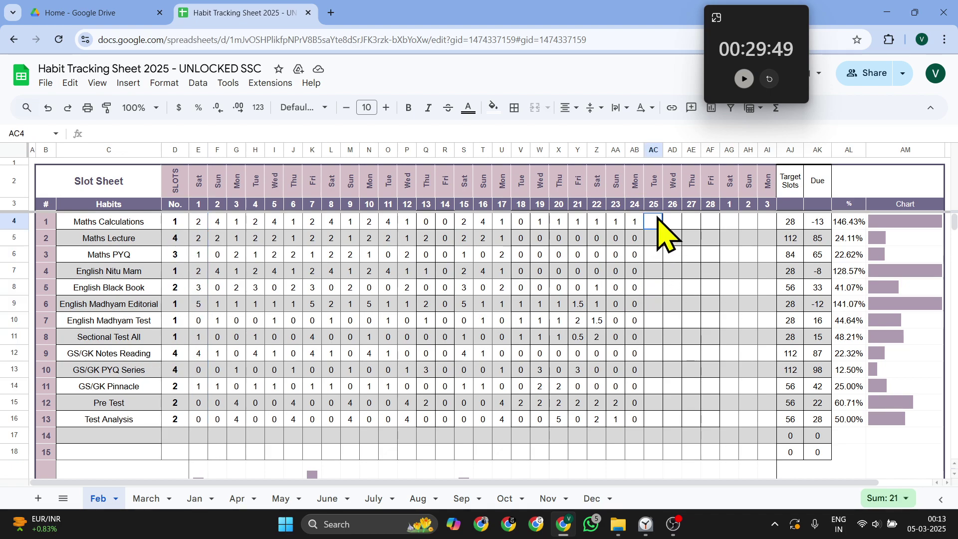
pyautogui.write('1')
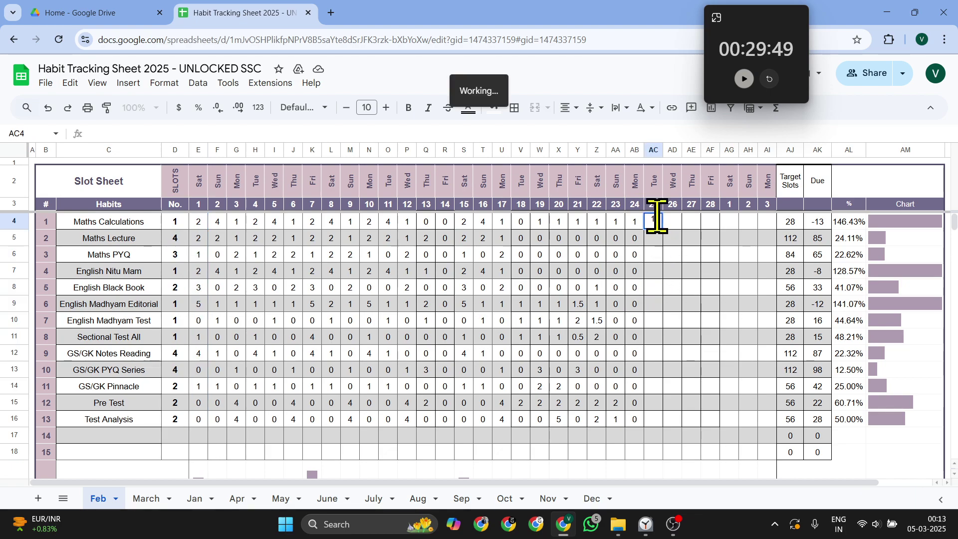
pyautogui.press('Tab')
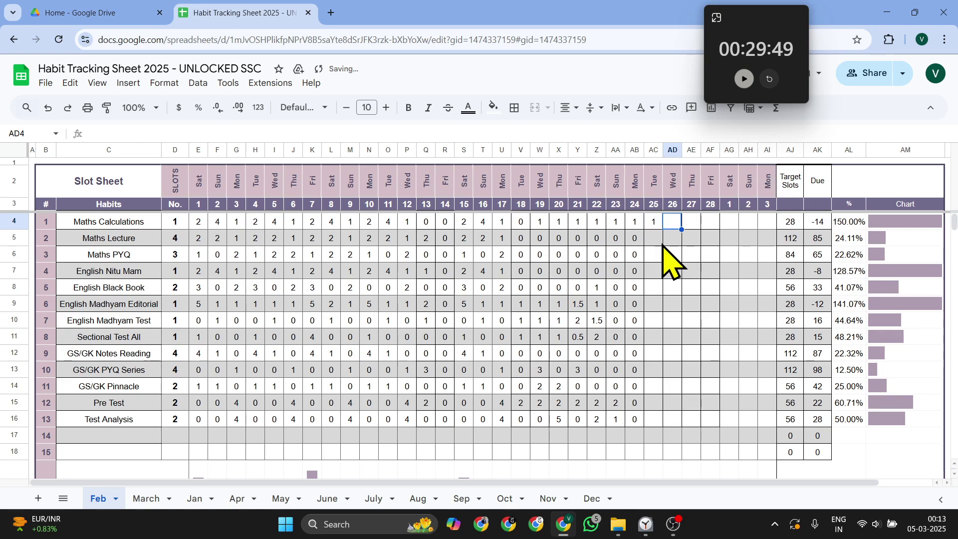
# Log the 25 February slots in AC5:AC11: 2 for Maths Lecture, 1 for Maths PYQ, and 0 for English Nitu Mam through Sectional Test All
pyautogui.press('Return')
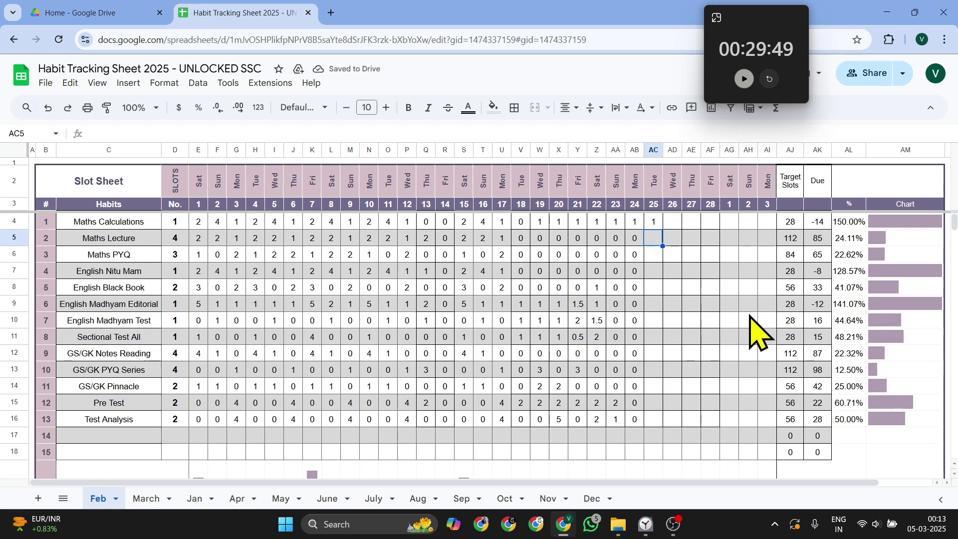
pyautogui.press('Return')
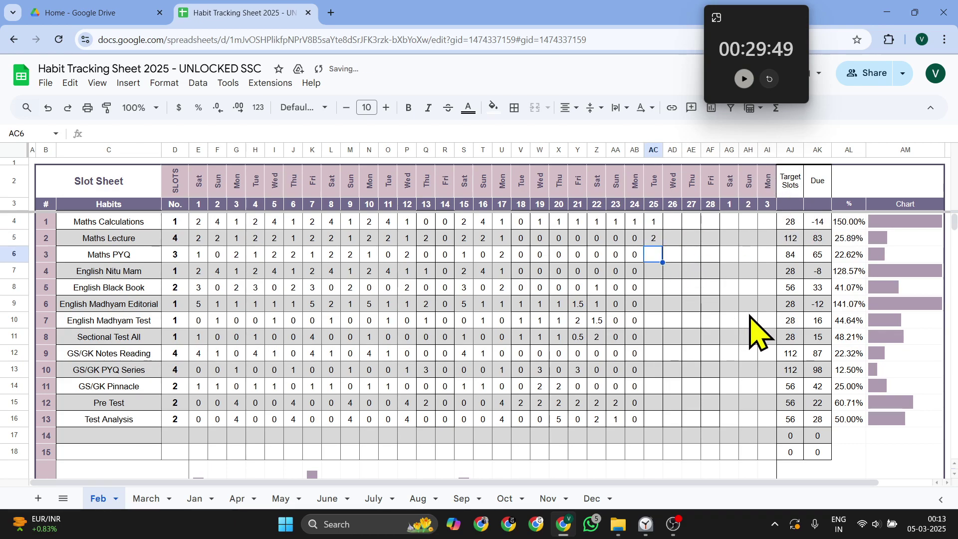
pyautogui.press('Return')
pyautogui.write('0')
pyautogui.press('Return')
pyautogui.write('0')
pyautogui.press('Return')
pyautogui.write('0')
pyautogui.press('Return')
pyautogui.write('0')
pyautogui.press('Return')
pyautogui.write('0')
pyautogui.press('Return')
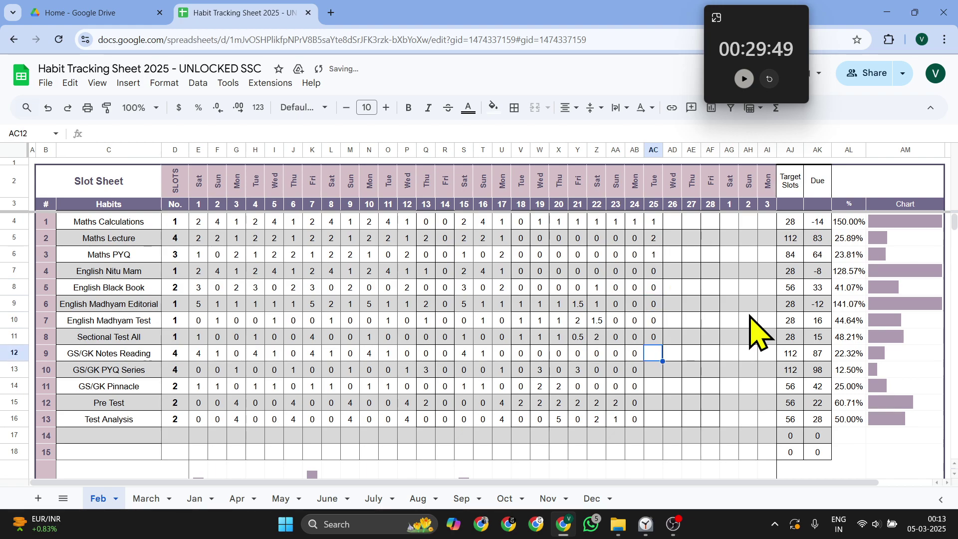
# Log the remaining 25 February slots in AC12:AC16: GS/GK Notes Reading 5, GS/GK PYQ Series 1, GS/GK Pinnacle 0, Pre Test 0, Test Analysis 2
pyautogui.press('Return')
pyautogui.write('1')
pyautogui.press('Return')
pyautogui.write('0')
pyautogui.press('Return')
pyautogui.write('0')
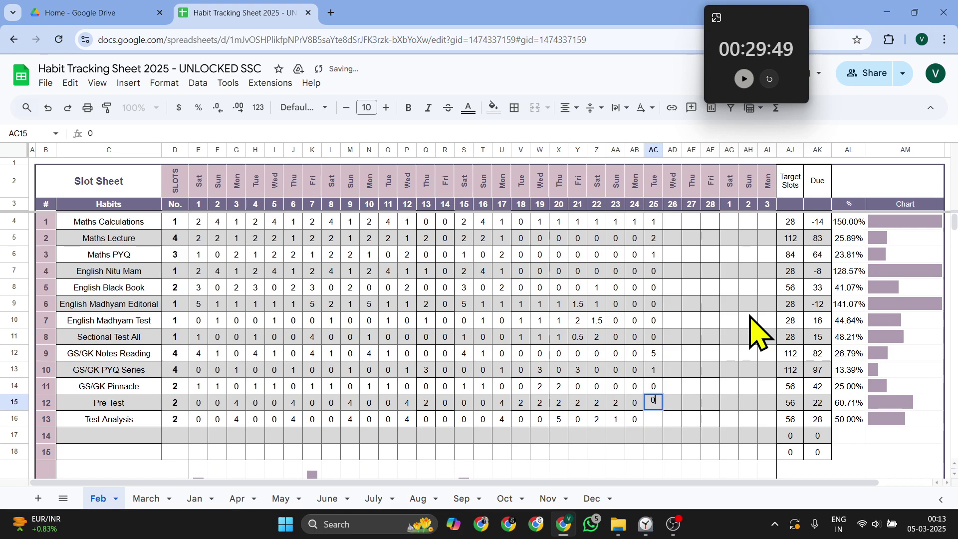
pyautogui.press('Return')
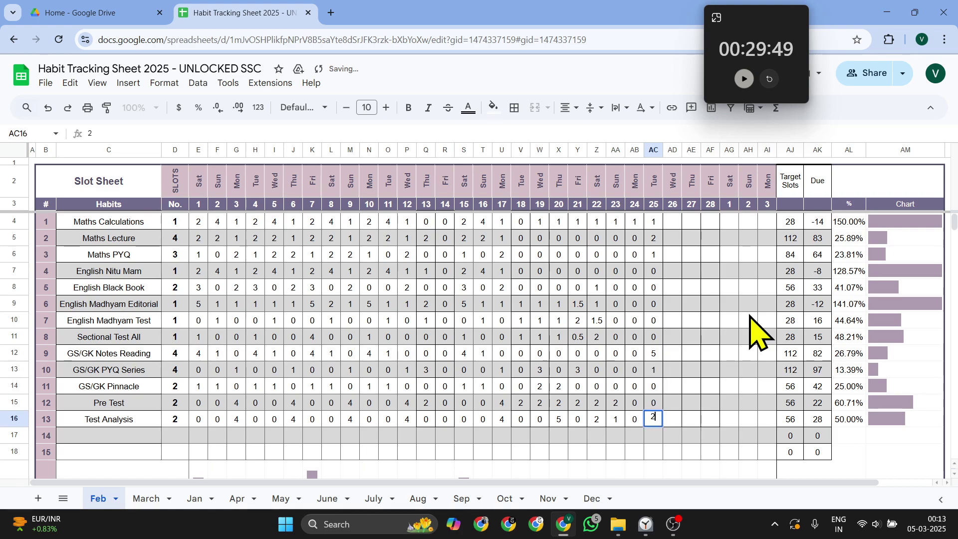
pyautogui.click(745, 305)
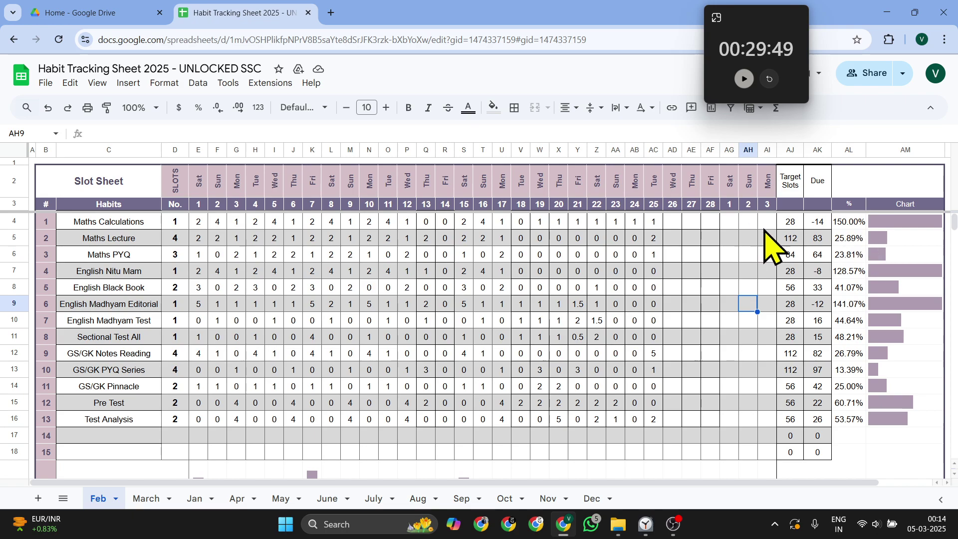
# Review the habit names, their slot targets in D4:D16, and the slots logged from day 1 to day 25 in E4:AC16
pyautogui.click(91, 223)
pyautogui.moveTo(91, 294); pyautogui.dragTo(112, 428)
pyautogui.moveTo(174, 222); pyautogui.dragTo(180, 240)
pyautogui.moveTo(168, 356); pyautogui.dragTo(172, 427)
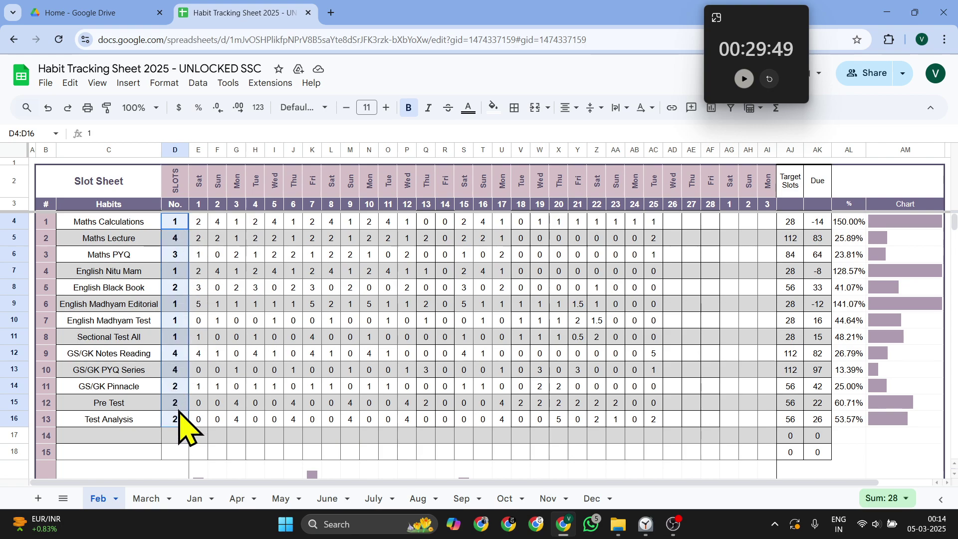
pyautogui.moveTo(200, 222); pyautogui.dragTo(660, 434)
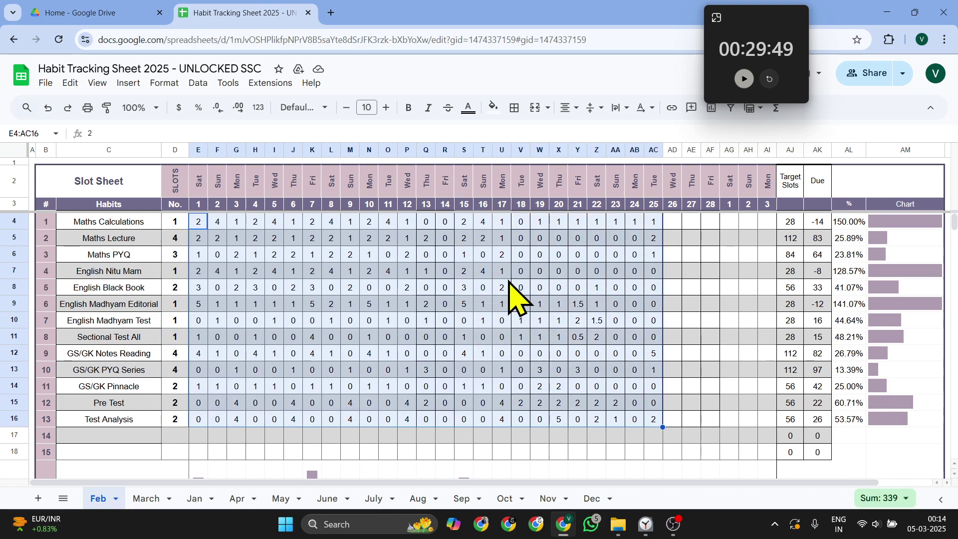
pyautogui.scroll(-2, 514, 295)
pyautogui.scroll(2, 514, 294)
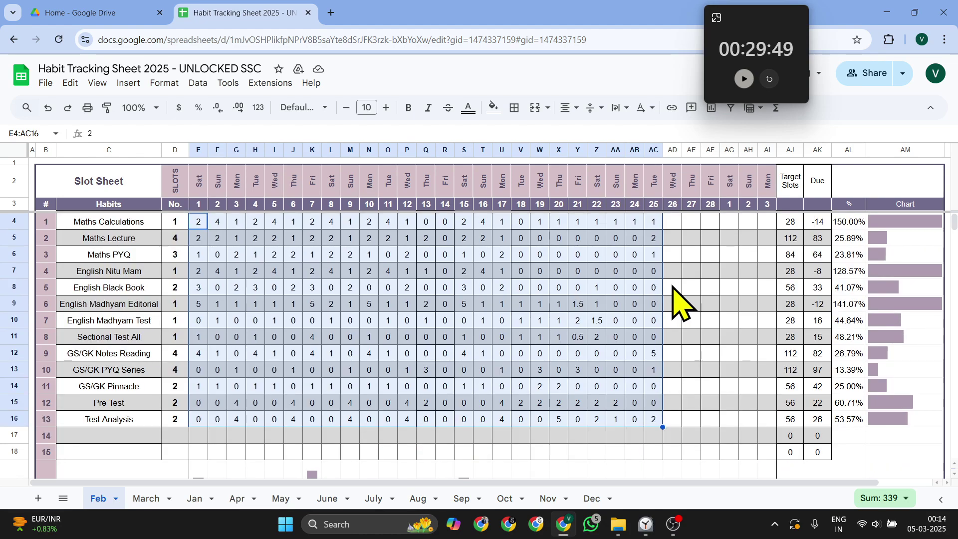
pyautogui.click(678, 290)
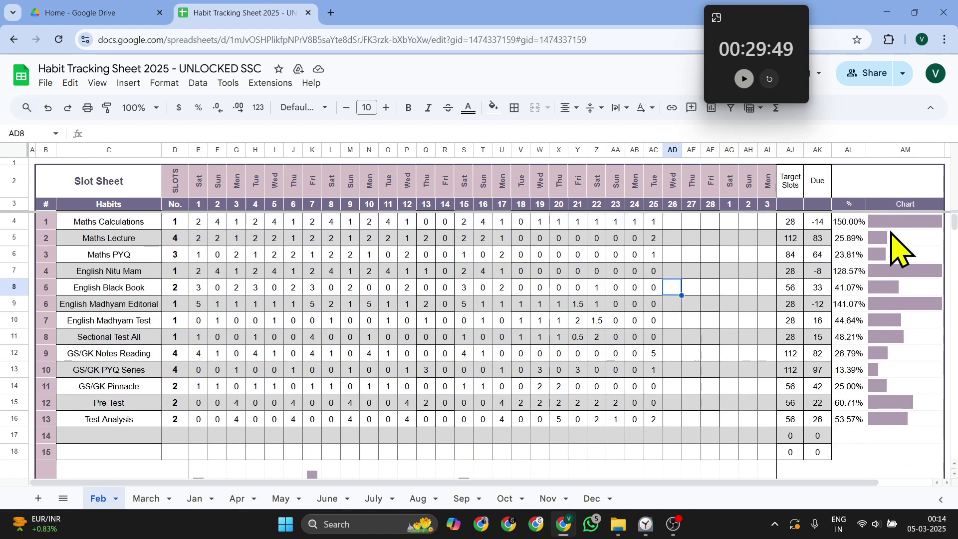
# Select the Maths Calculations slot target in D4 and enlarge the sheet view to 125%
pyautogui.hscroll(2, 899, 247)
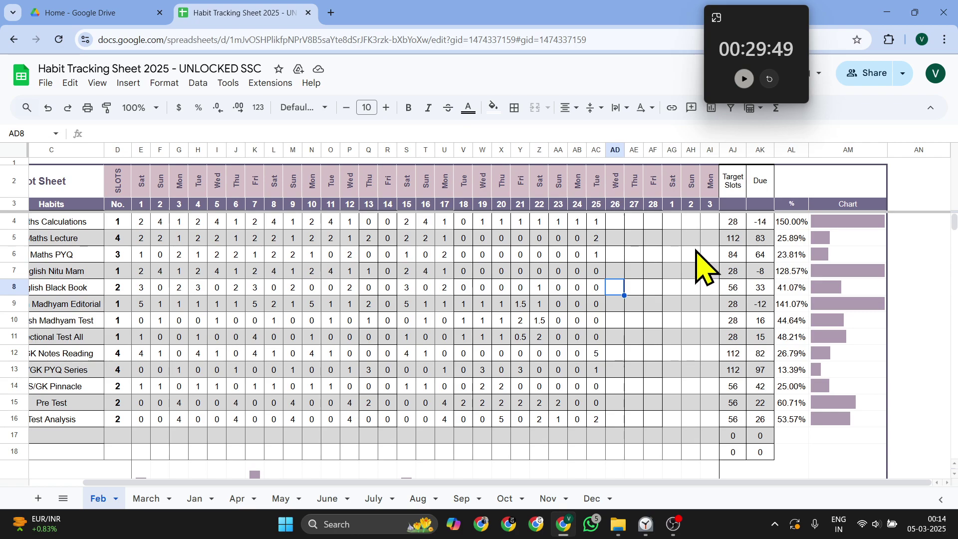
pyautogui.click(93, 225)
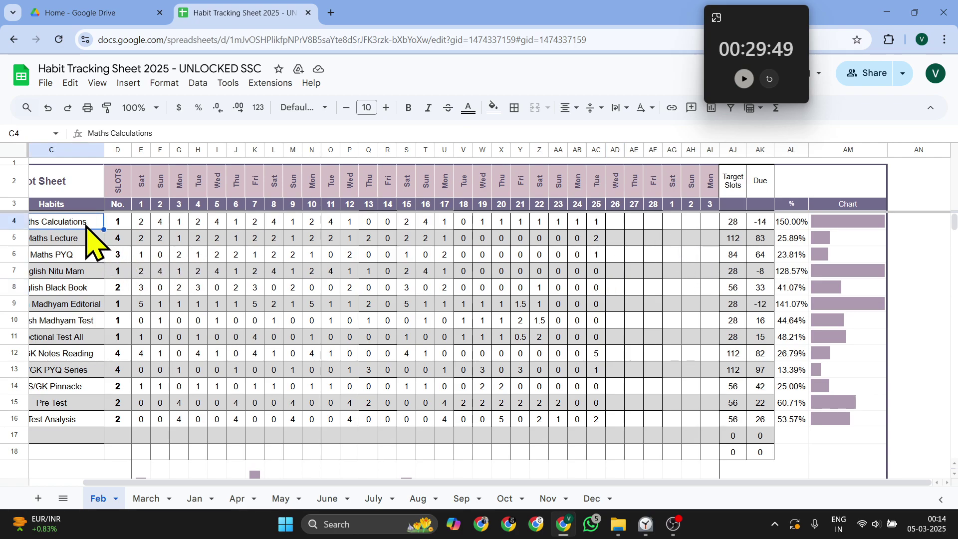
pyautogui.click(115, 223)
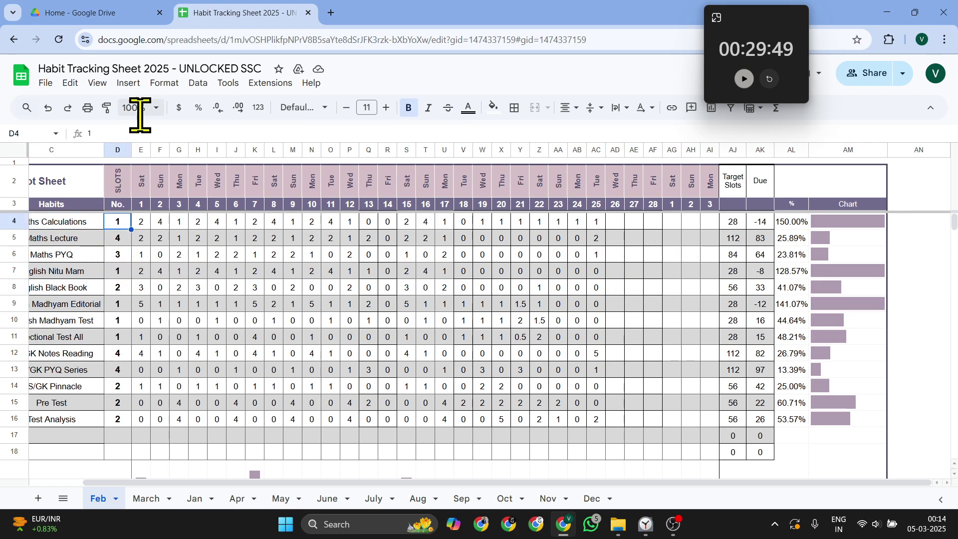
pyautogui.click(140, 107)
pyautogui.click(142, 213)
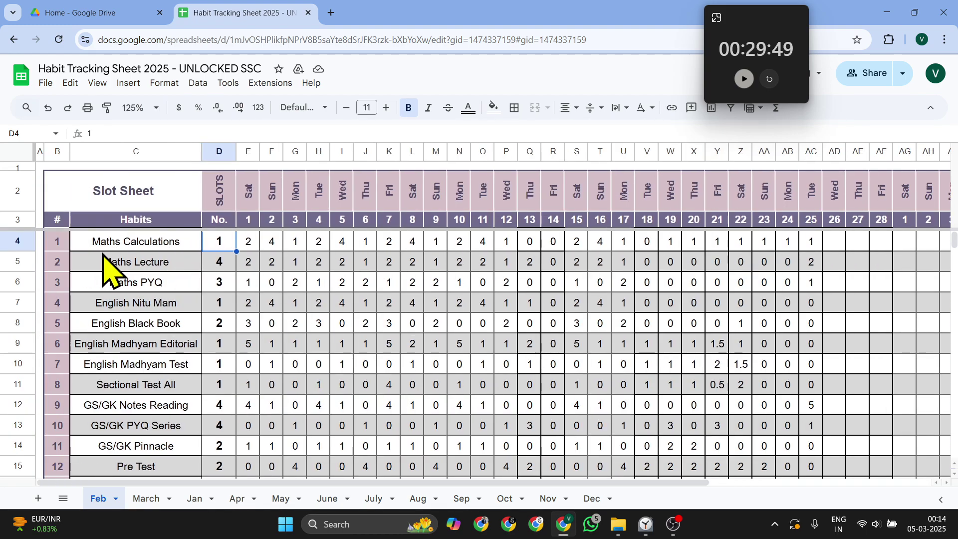
# Examine the Target Slots formula of Maths Calculations in AJ4, the Due heading, and the habit's 25 February entry
pyautogui.hscroll(5, 225, 252)
pyautogui.hscroll(-5, 222, 253)
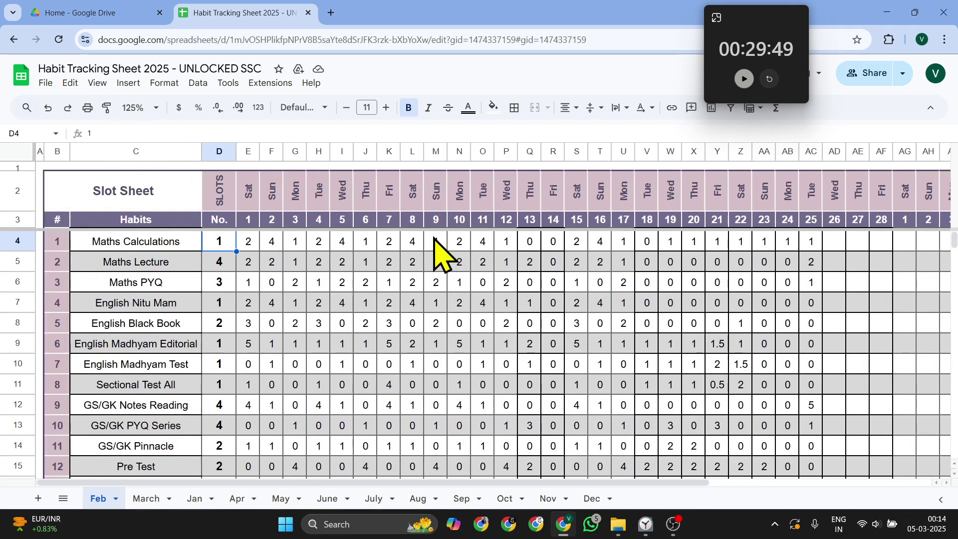
pyautogui.hscroll(3, 438, 246)
pyautogui.hscroll(5, 799, 249)
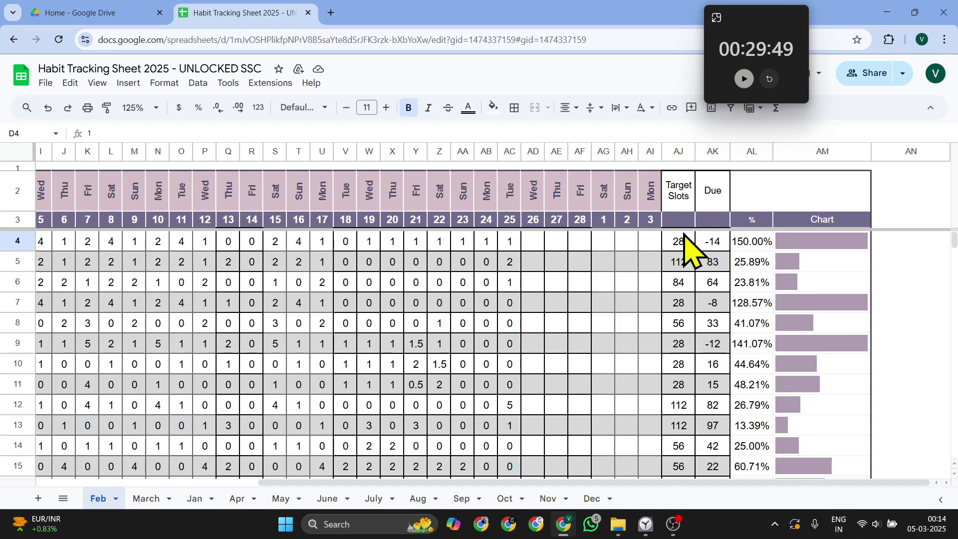
pyautogui.click(682, 243)
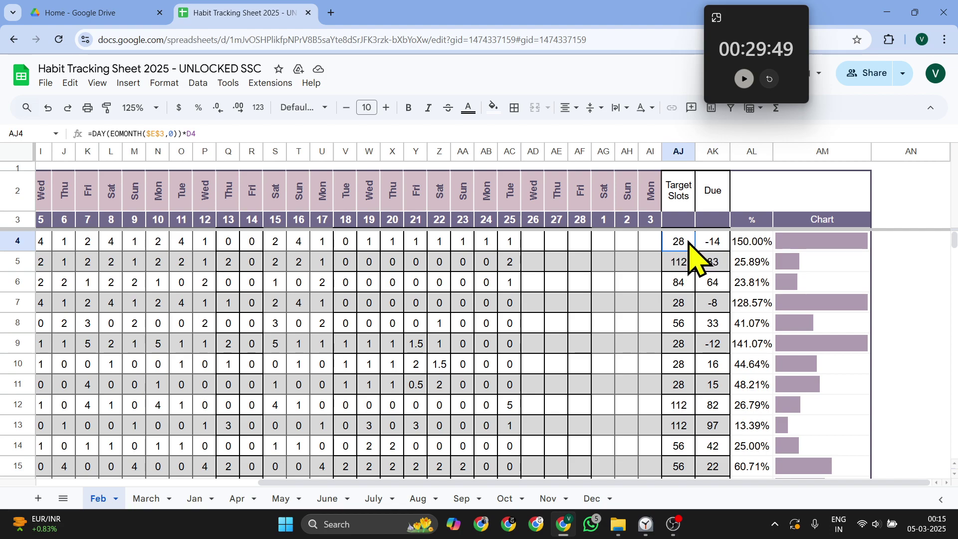
pyautogui.click(707, 199)
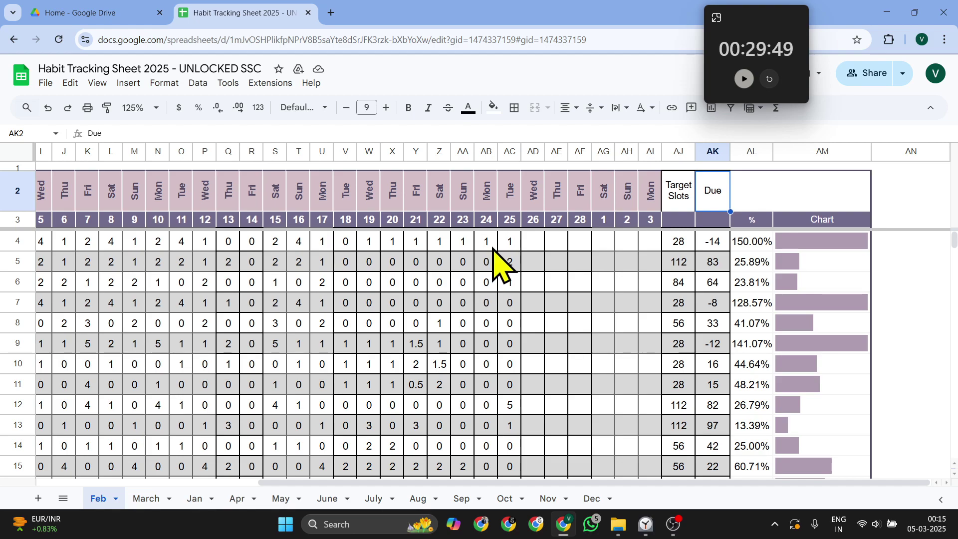
pyautogui.click(511, 242)
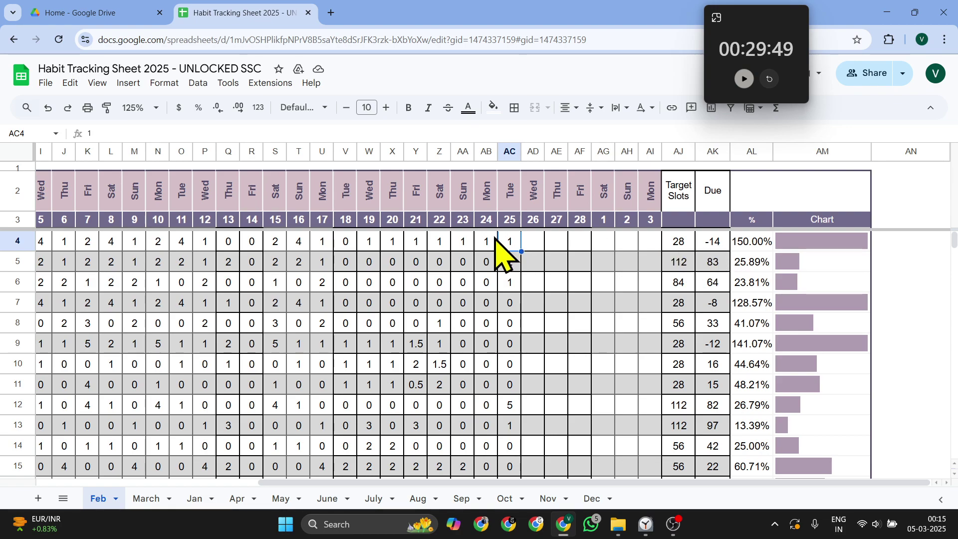
# Select the Maths Calculations and Maths Lecture entries from day 1 to day 16, E4:T5, and compare them with the target and due columns
pyautogui.hscroll(-3, 502, 248)
pyautogui.hscroll(-3, 499, 248)
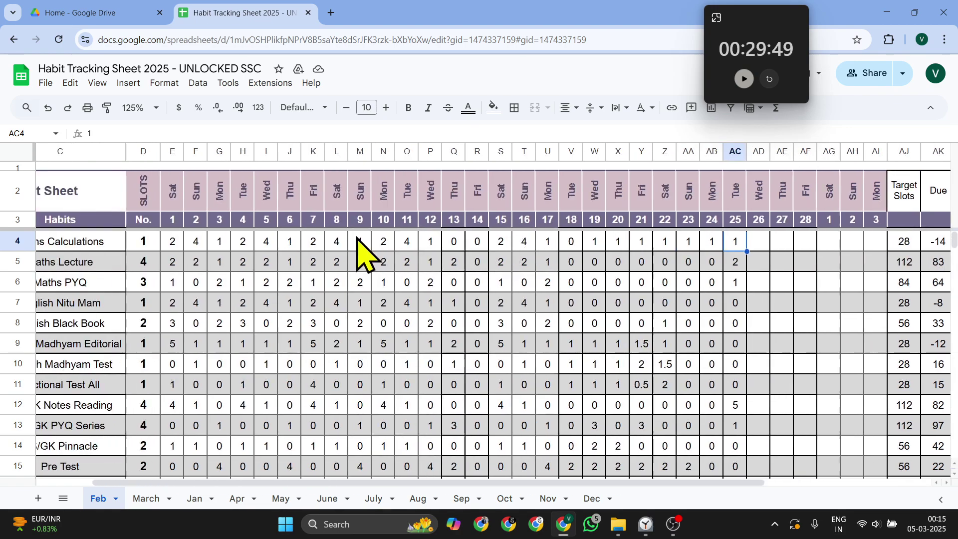
pyautogui.click(169, 244)
pyautogui.moveTo(169, 244); pyautogui.dragTo(535, 253)
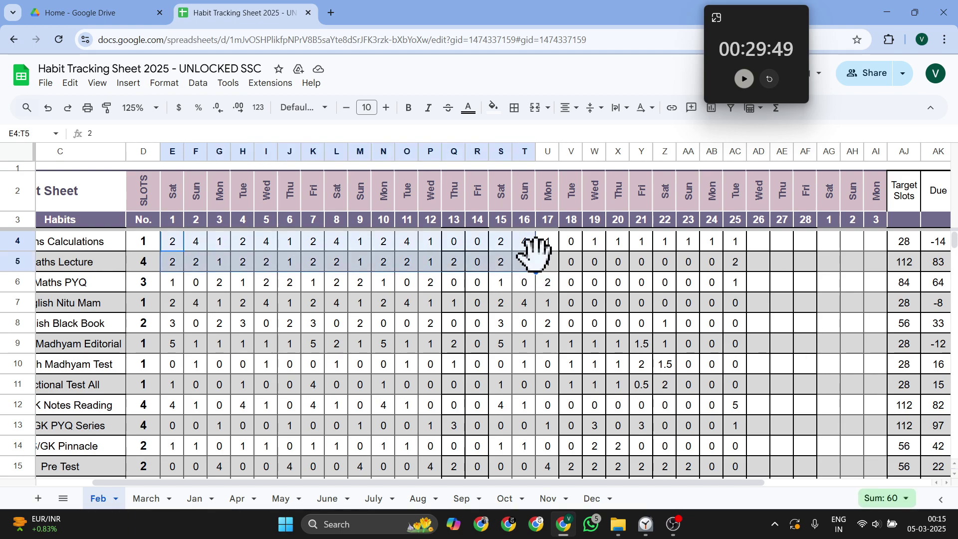
pyautogui.hscroll(5, 535, 252)
pyautogui.click(582, 285)
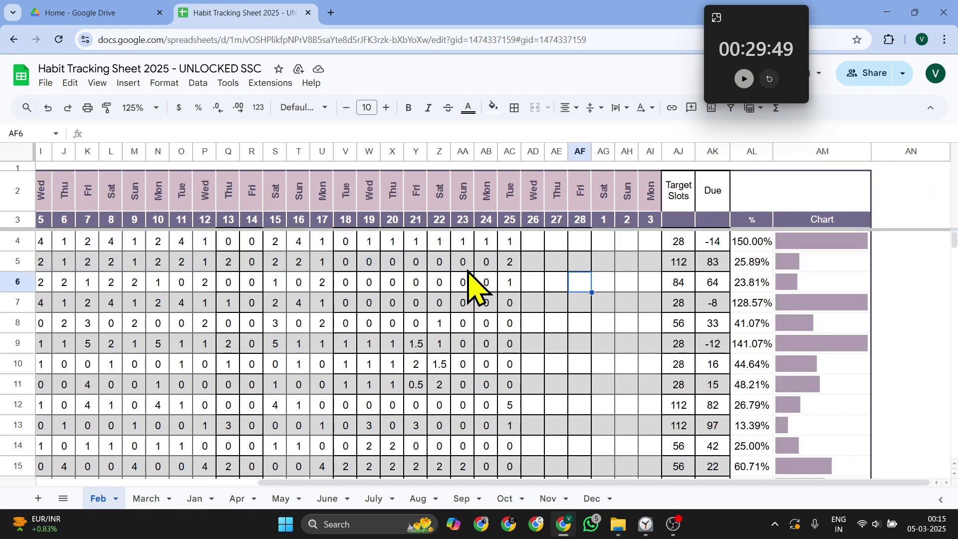
# Compare the daily slots of Maths Lecture with its Target Slots formula in AJ5 and its Due formula in AK5
pyautogui.hscroll(-3, 492, 283)
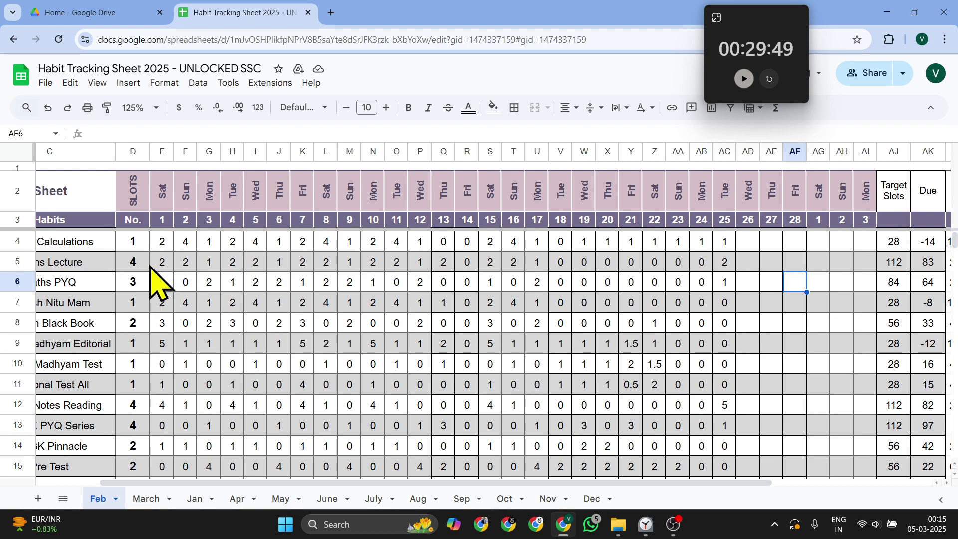
pyautogui.hscroll(-2, 157, 282)
pyautogui.hscroll(4, 222, 282)
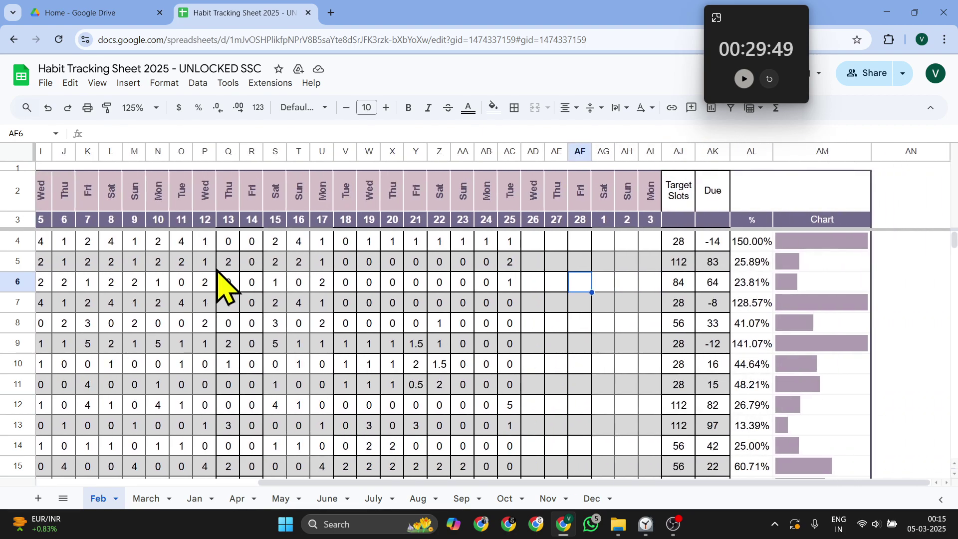
pyautogui.click(680, 268)
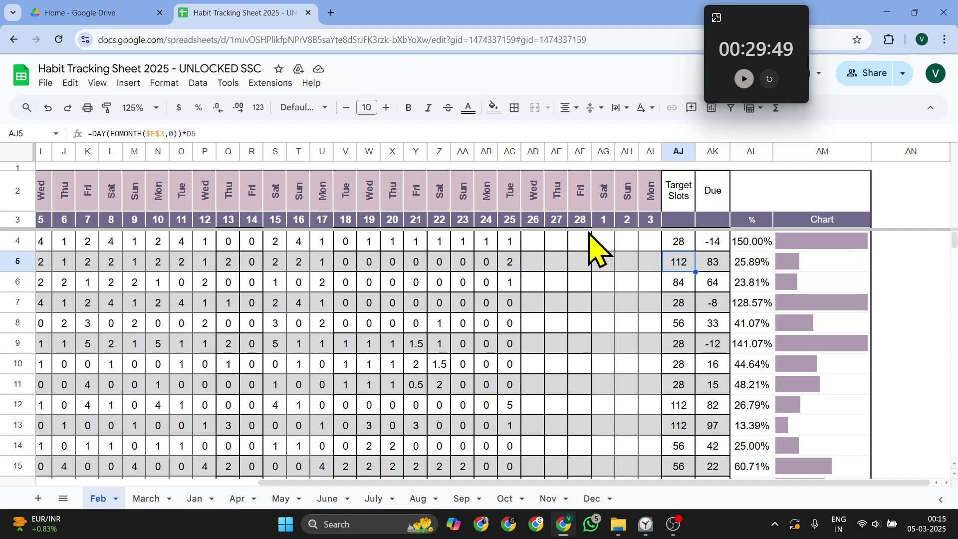
pyautogui.click(715, 268)
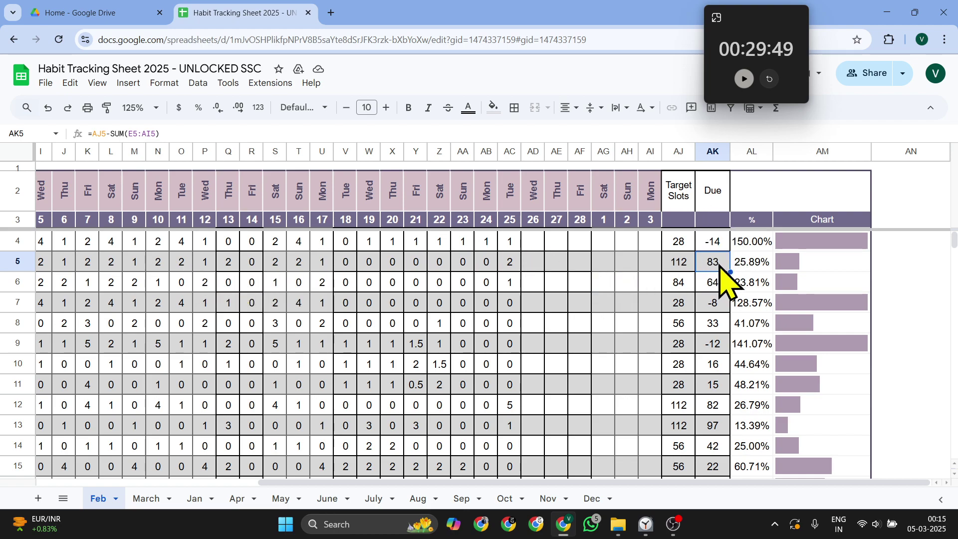
# Check the Due cells of Maths PYQ and Maths Lecture, and select the Due values AK4:AK13
pyautogui.click(719, 284)
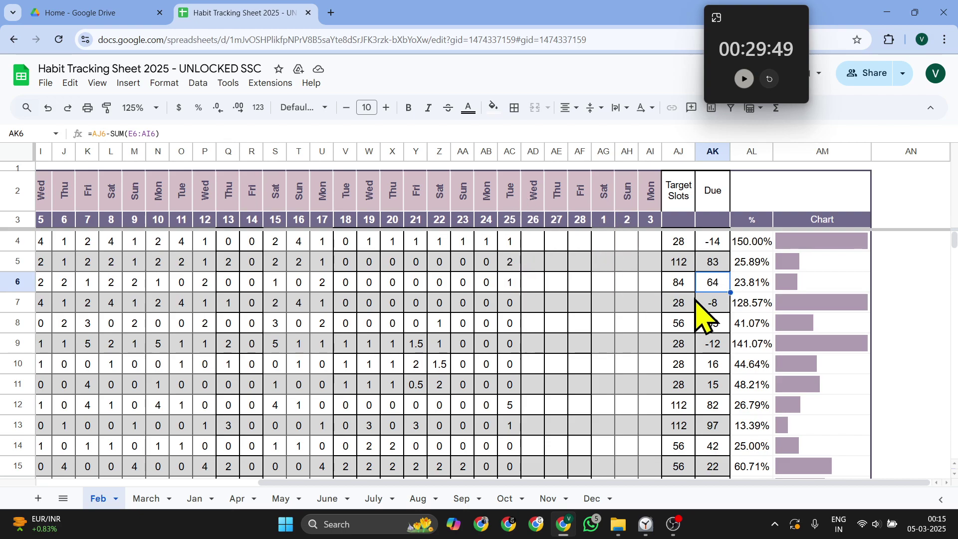
pyautogui.click(727, 263)
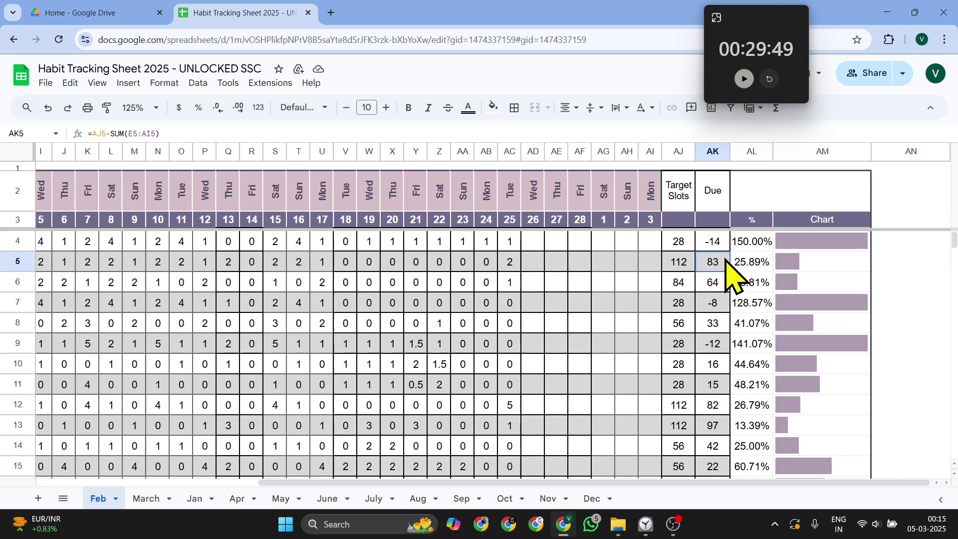
pyautogui.click(752, 264)
pyautogui.moveTo(713, 244); pyautogui.dragTo(726, 437)
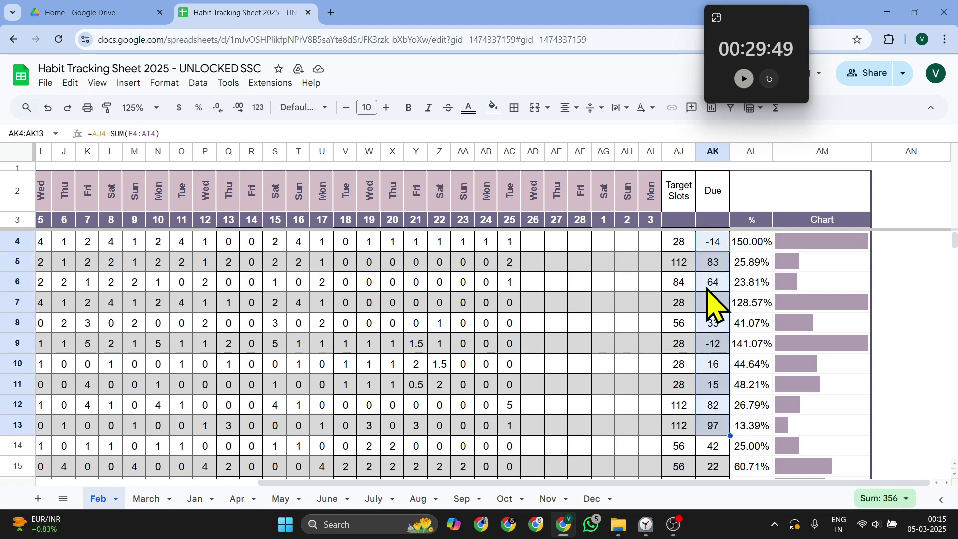
# Examine the completion percentages in AL4:AL13, checking the formulas for Maths Calculations, Maths Lecture, Maths PYQ and English Nitu Mam
pyautogui.click(746, 243)
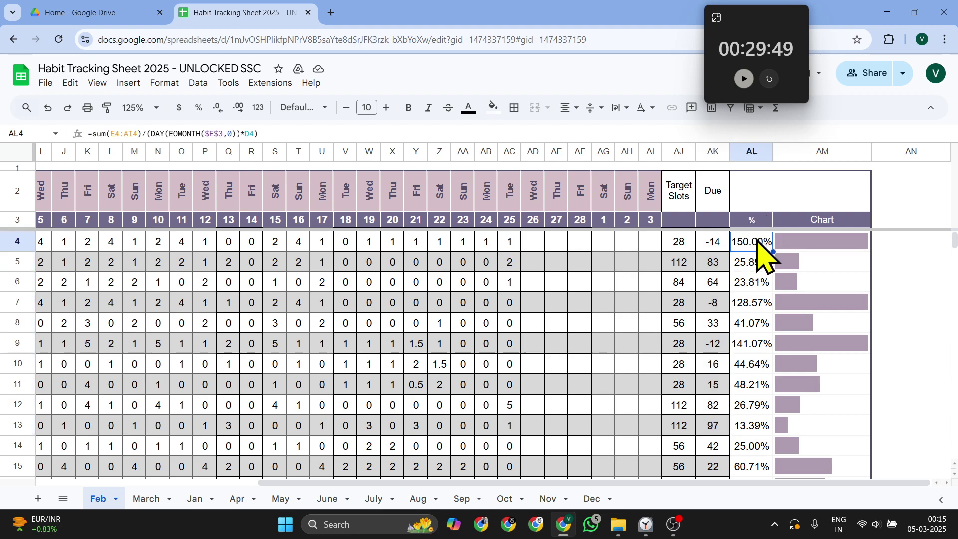
pyautogui.moveTo(756, 250); pyautogui.dragTo(757, 429)
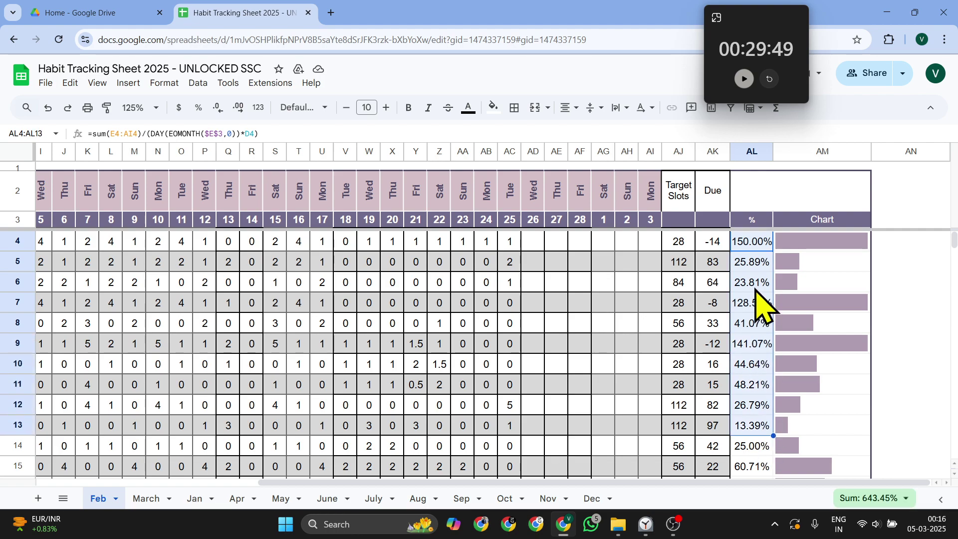
pyautogui.click(753, 244)
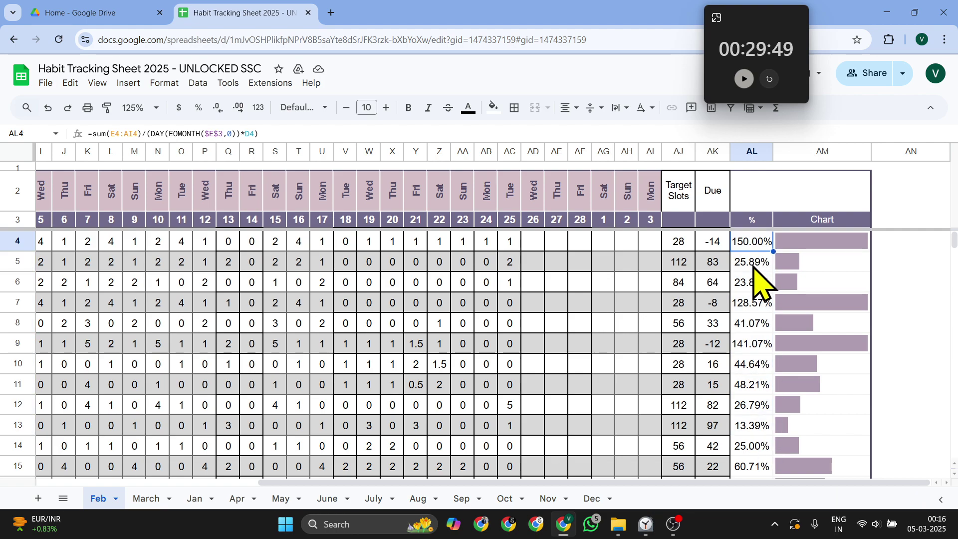
pyautogui.click(754, 267)
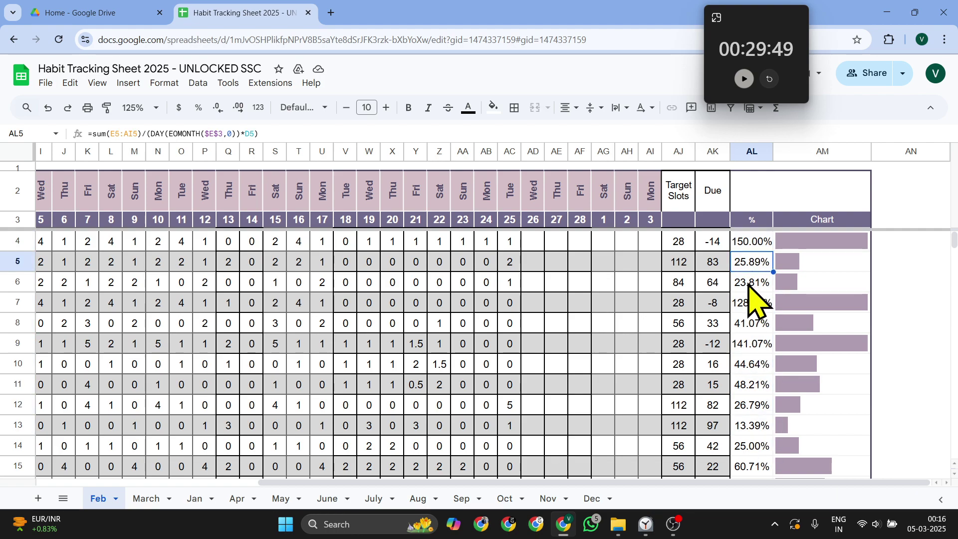
pyautogui.click(750, 289)
pyautogui.click(754, 309)
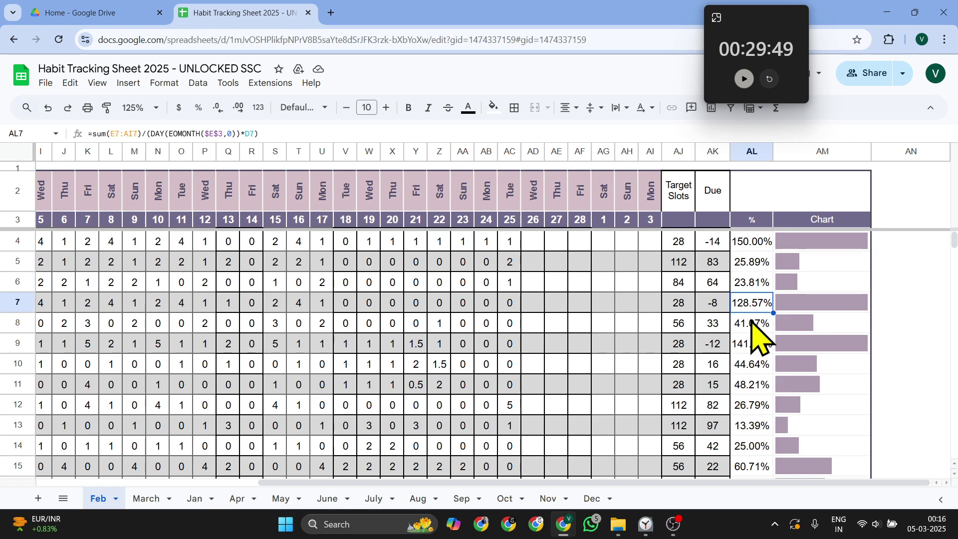
pyautogui.click(756, 241)
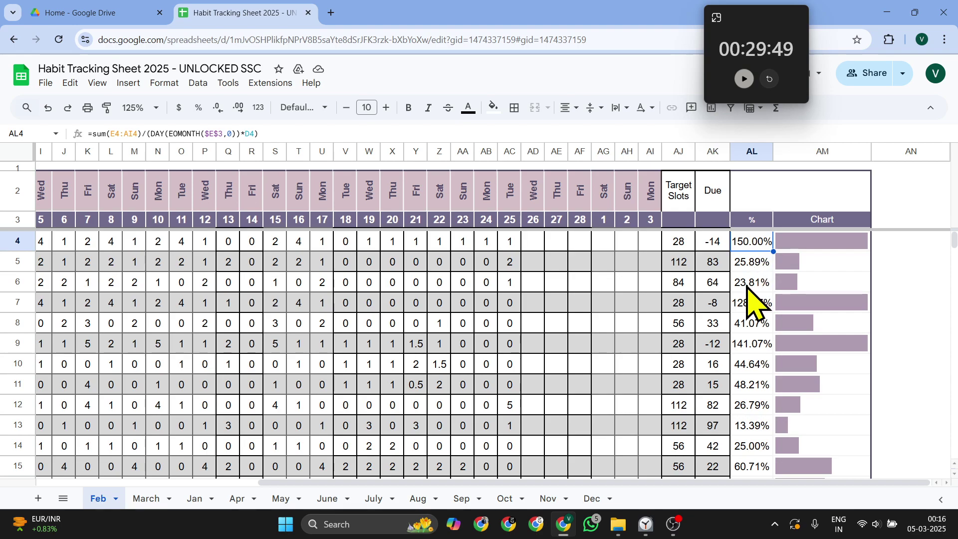
# Check English Nitu Mam's completion percentage, and log 5 Maths Lecture slots each for days 26 and 27 in AD5 and AE5
pyautogui.click(755, 305)
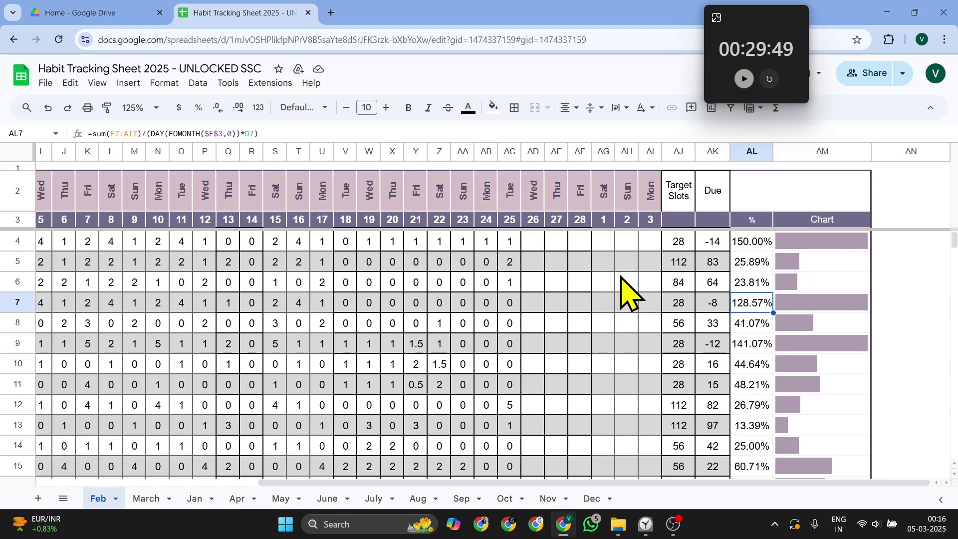
pyautogui.click(528, 263)
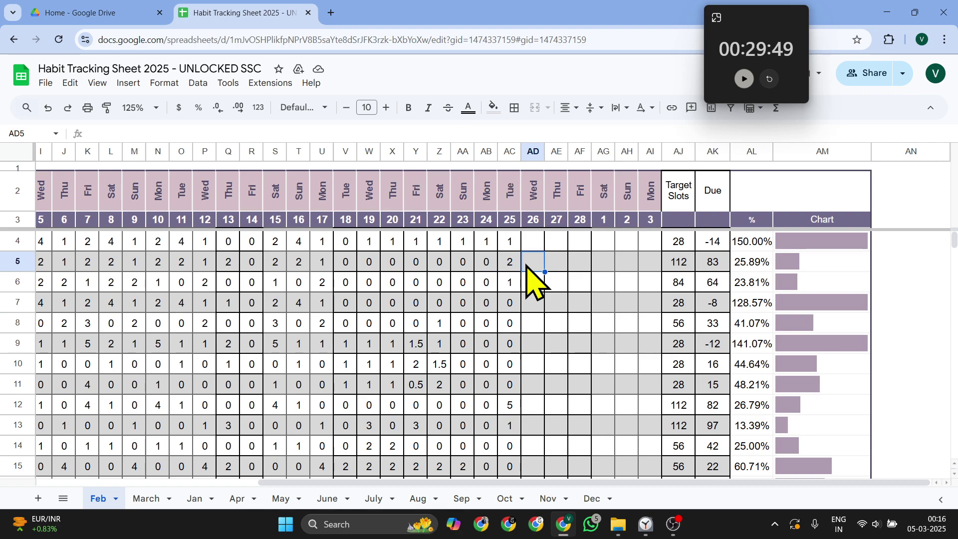
pyautogui.write('5')
pyautogui.press('Return')
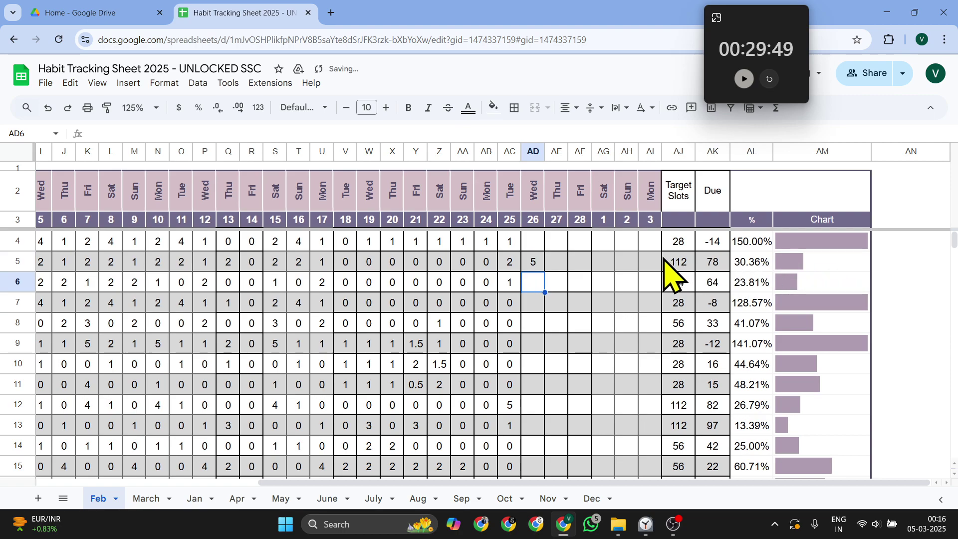
pyautogui.click(561, 270)
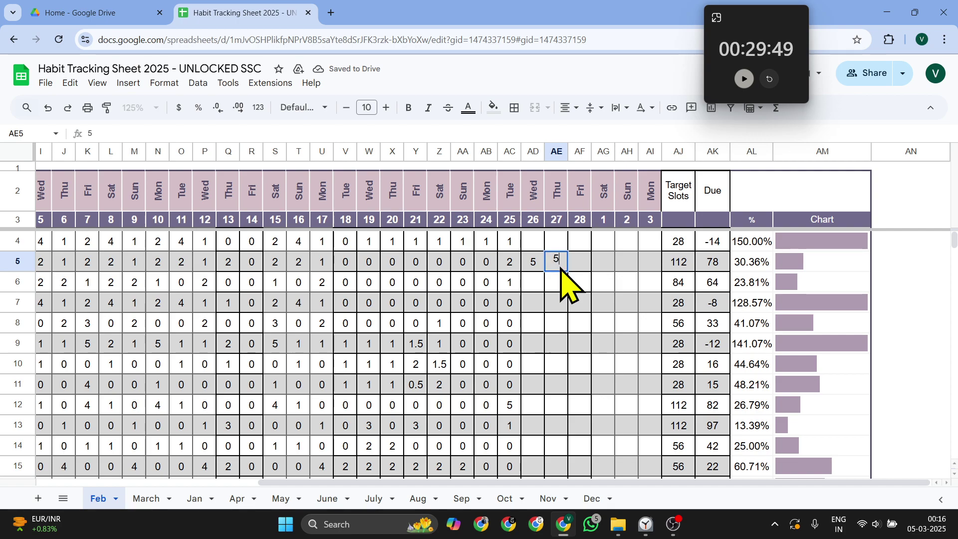
pyautogui.write('5')
pyautogui.click(586, 301)
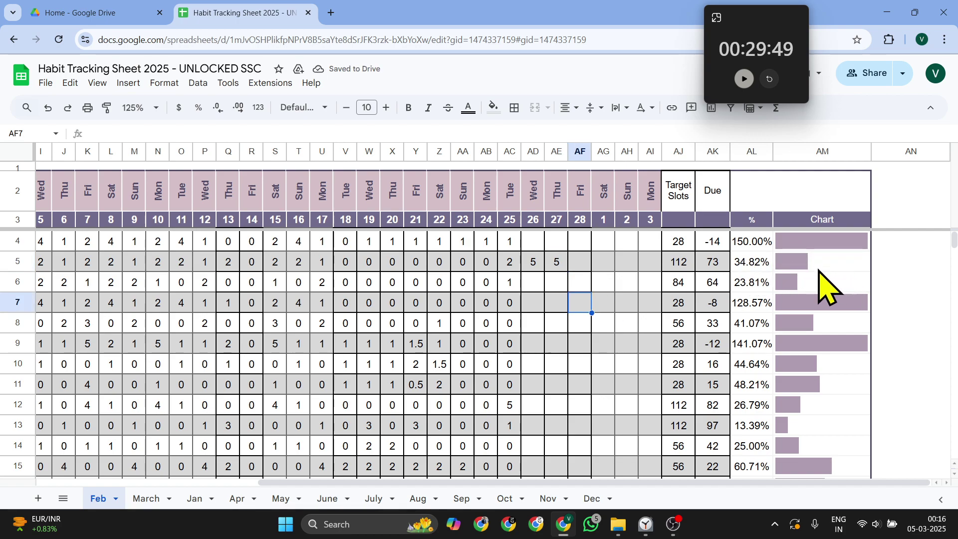
# Examine the lower part of the Slot Sheet, including the empty habit rows 14 and 15 and their target and due columns
pyautogui.scroll(-5, 811, 282)
pyautogui.scroll(5, 811, 283)
pyautogui.scroll(-3, 814, 300)
pyautogui.hscroll(-5, 814, 300)
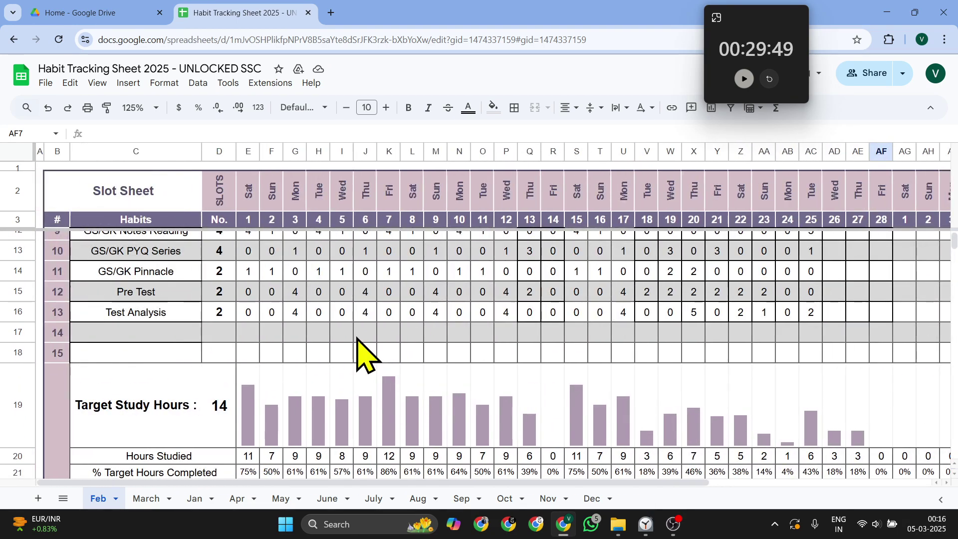
pyautogui.click(152, 333)
pyautogui.hscroll(3, 155, 345)
pyautogui.press('Down')
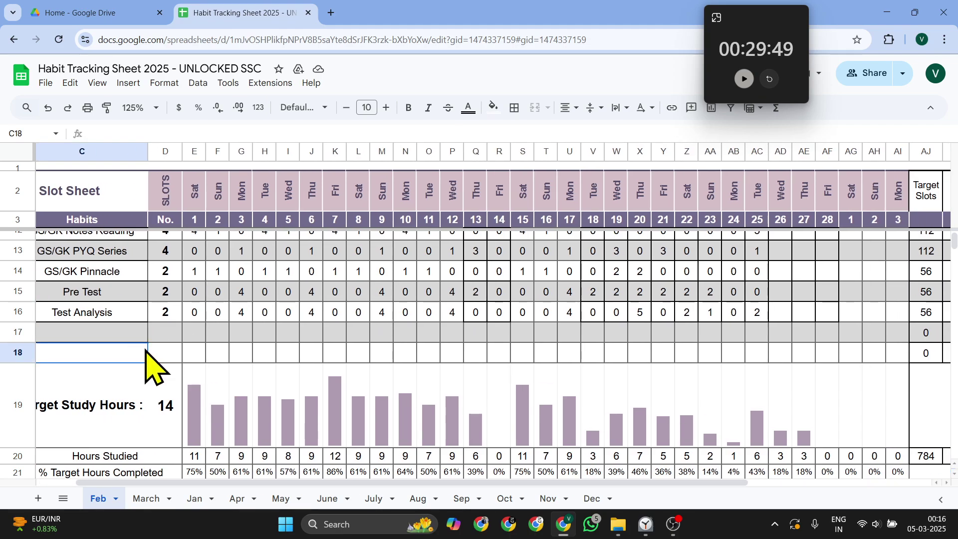
pyautogui.hscroll(1, 142, 363)
pyautogui.hscroll(-2, 139, 363)
pyautogui.hscroll(2, 139, 363)
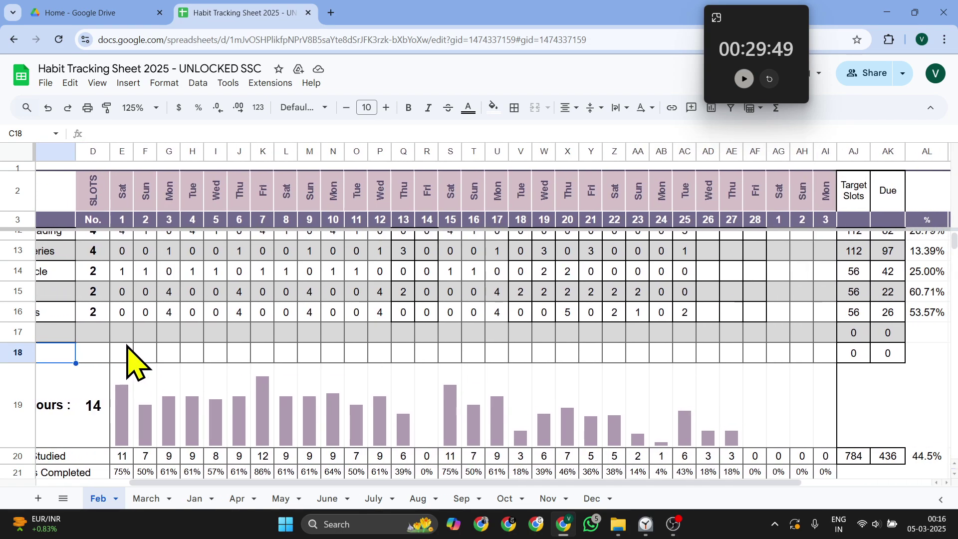
pyautogui.hscroll(-5, 329, 372)
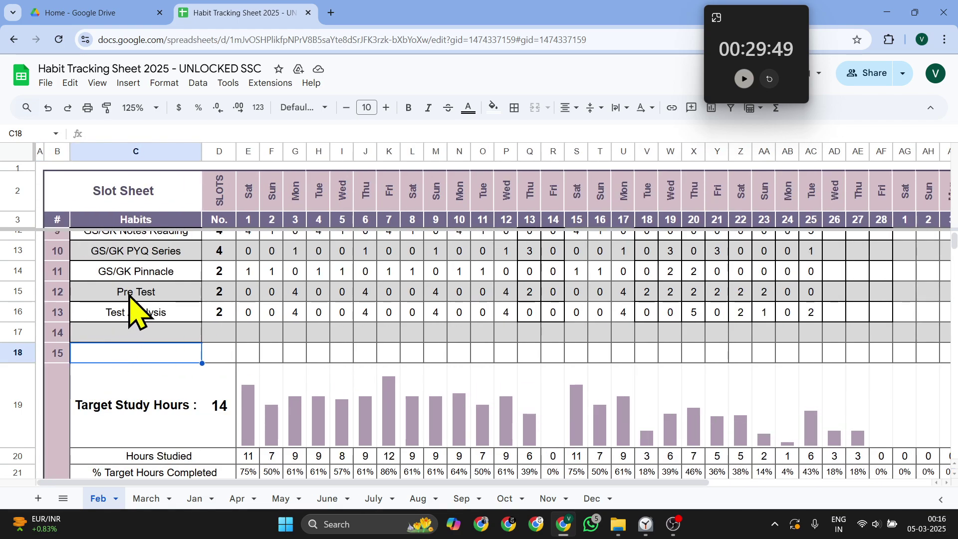
pyautogui.hscroll(5, 145, 352)
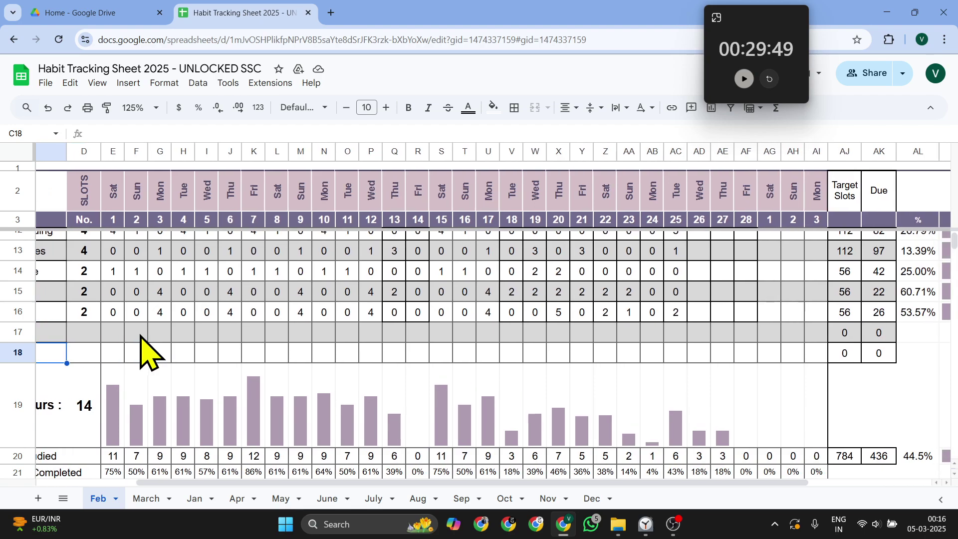
pyautogui.hscroll(-5, 145, 351)
pyautogui.scroll(3, 147, 325)
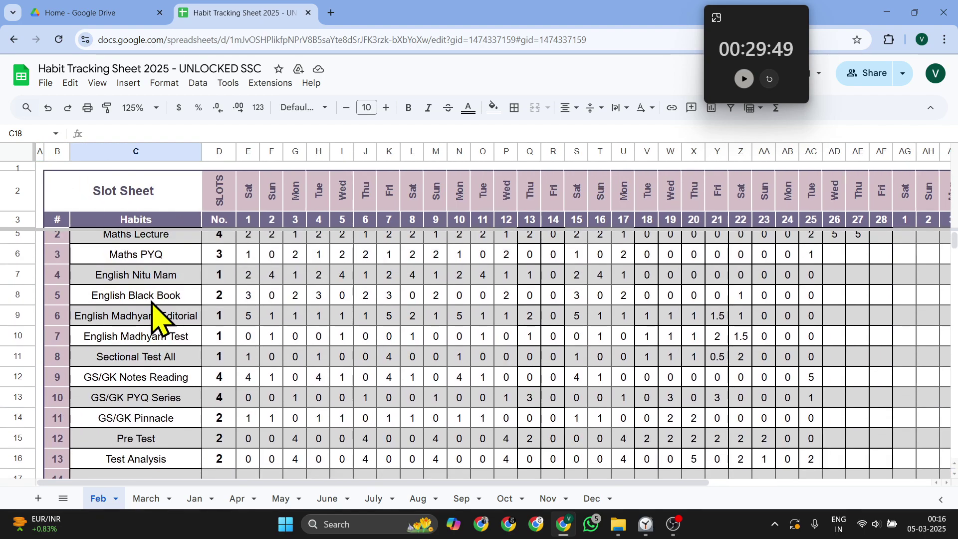
# Review the English Black Book habit and its slot number in D8 alongside the completion percentages and chart bars
pyautogui.click(152, 305)
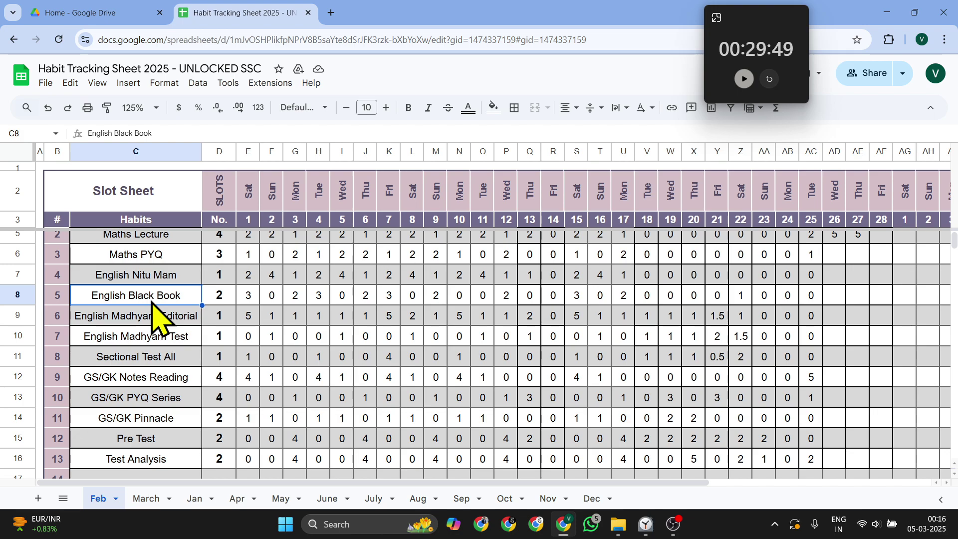
pyautogui.click(209, 295)
pyautogui.scroll(-1, 209, 295)
pyautogui.hscroll(5, 209, 295)
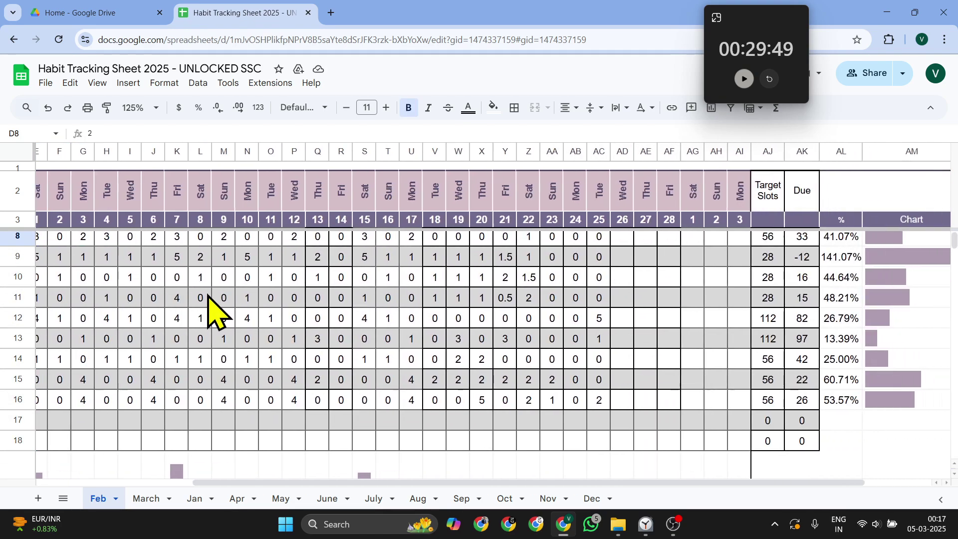
pyautogui.hscroll(2, 209, 299)
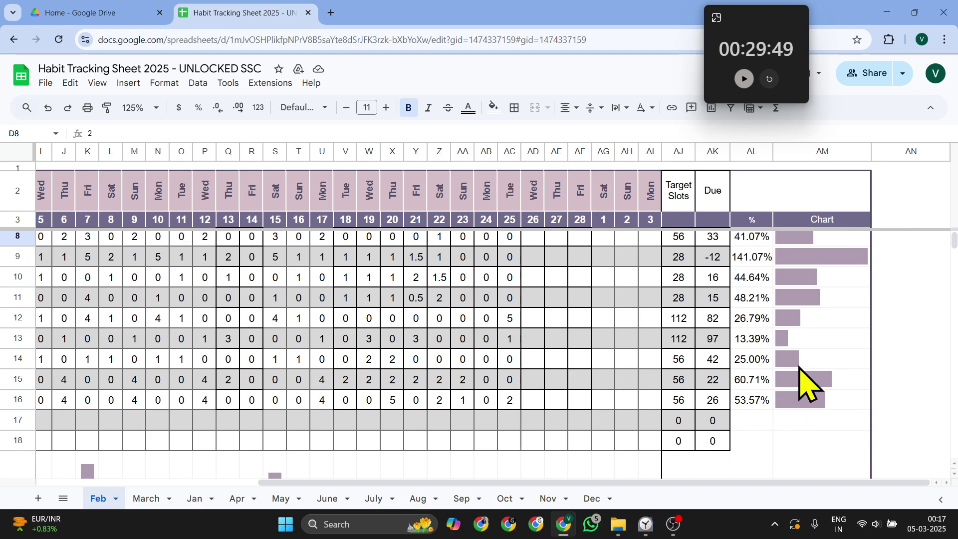
# Compare Target Study Hours with the habits' slot numbers in D4:D14 and D16, and reset the floating timer to 00:30:00
pyautogui.hscroll(-4, 803, 377)
pyautogui.scroll(-3, 804, 384)
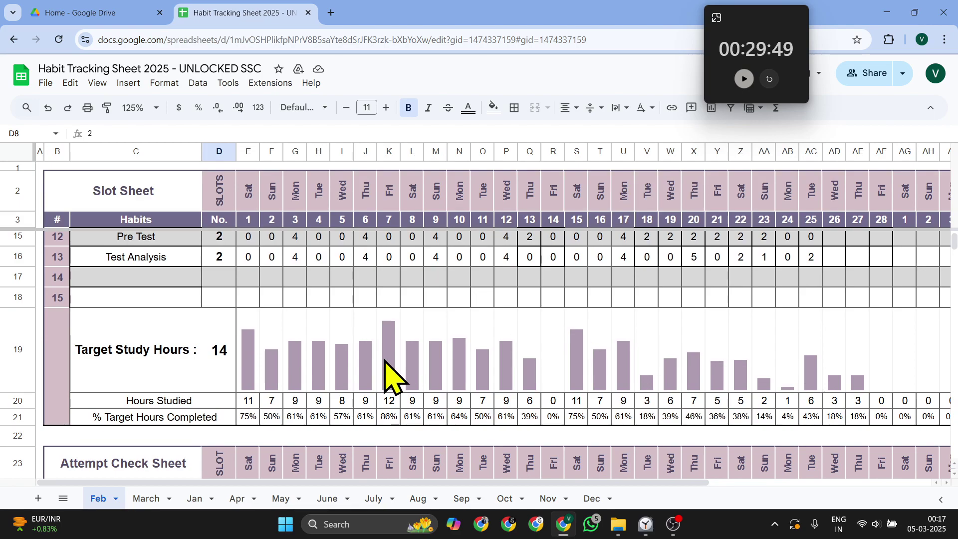
pyautogui.click(158, 352)
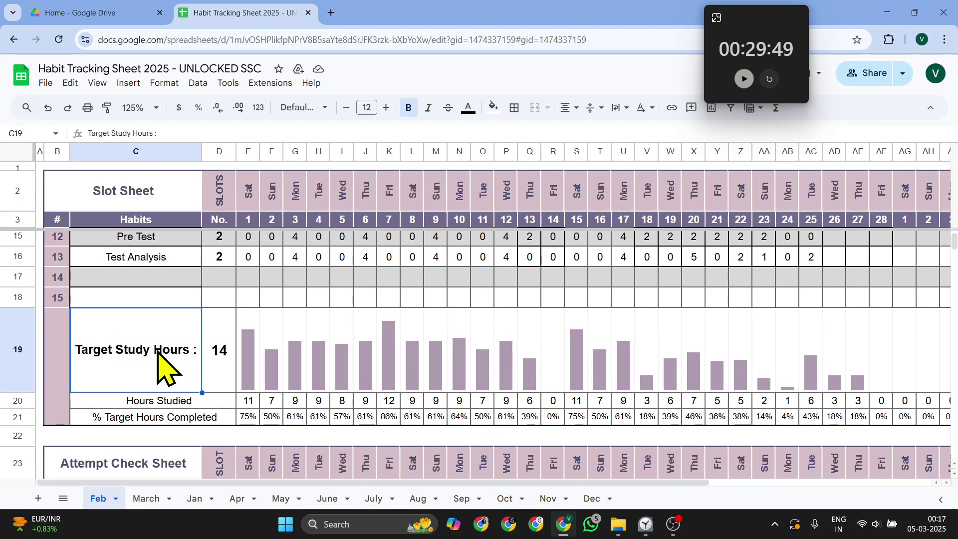
pyautogui.scroll(4, 231, 307)
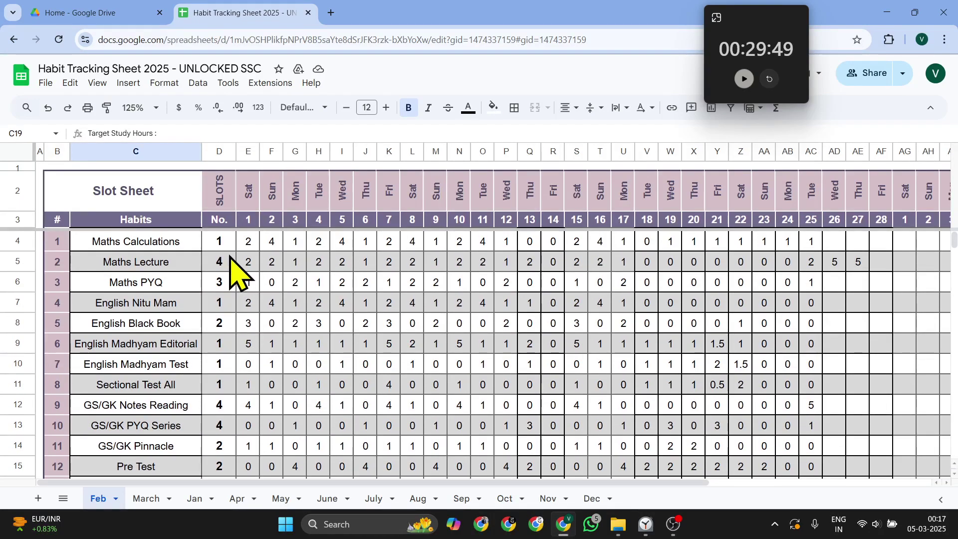
pyautogui.moveTo(227, 246); pyautogui.dragTo(220, 449)
pyautogui.scroll(-2, 222, 467)
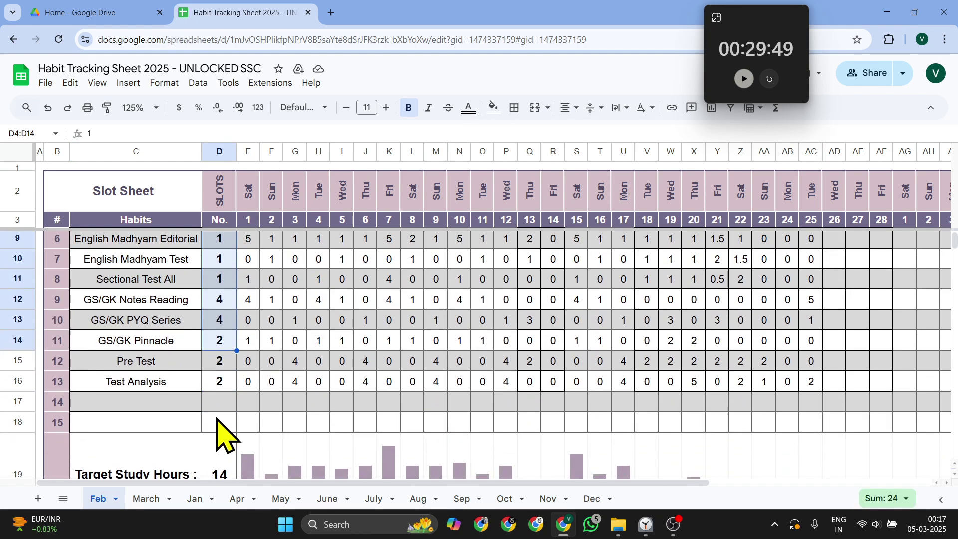
pyautogui.scroll(-1, 220, 382)
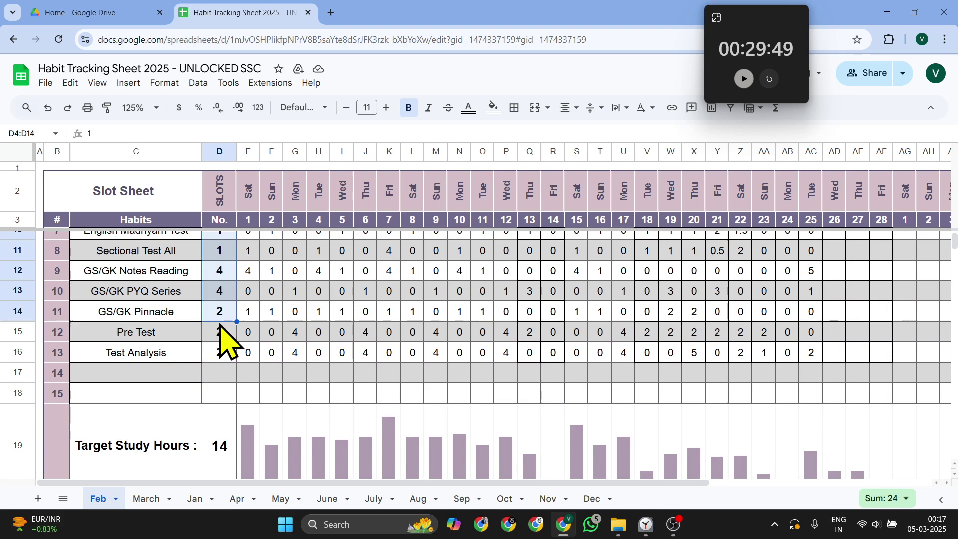
pyautogui.click(223, 357)
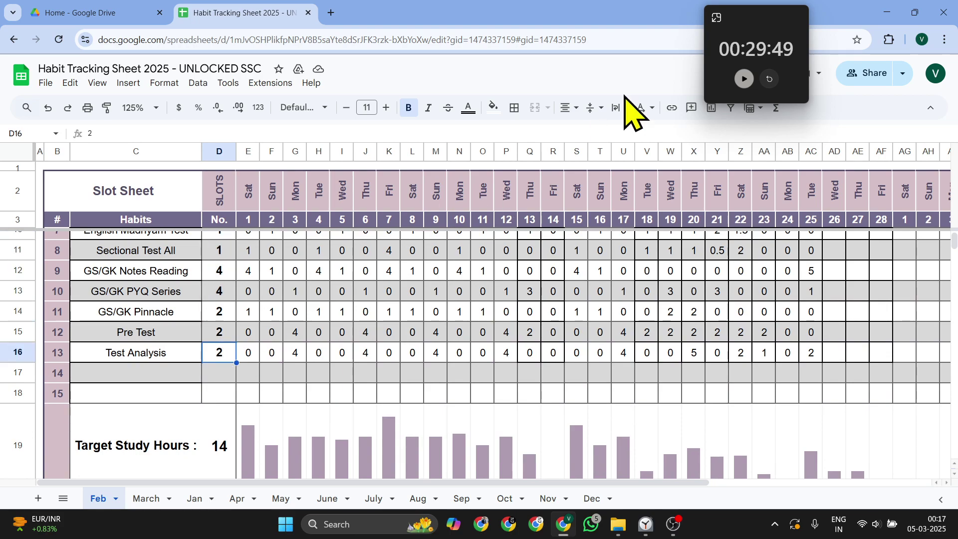
pyautogui.click(765, 79)
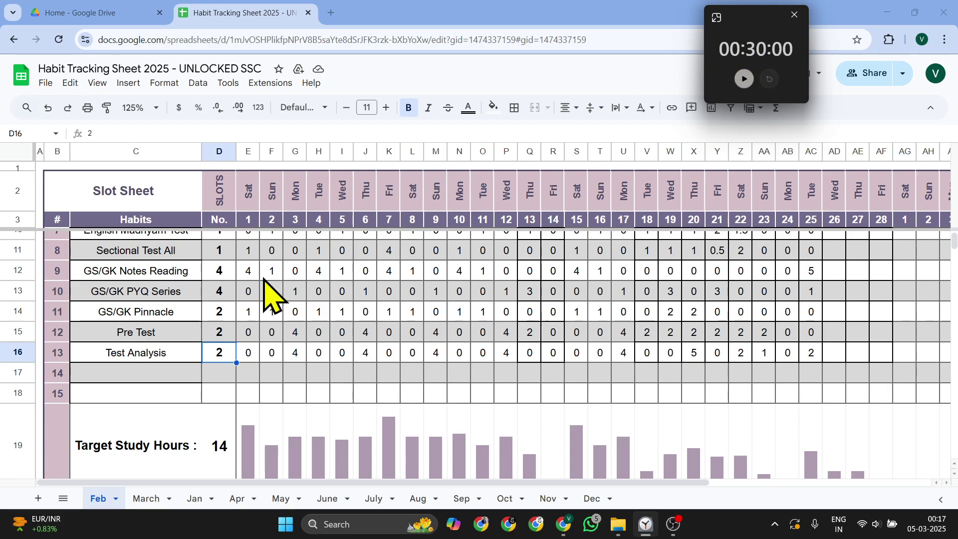
# Set the Test Analysis slot number in D16 to 3 and check the Target Study Hours formula in D19
pyautogui.scroll(-1, 239, 335)
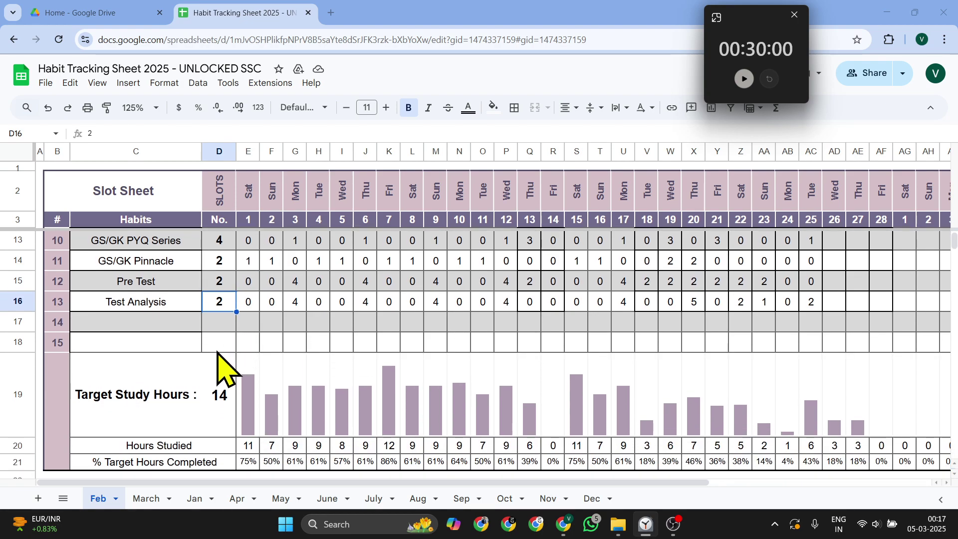
pyautogui.click(224, 398)
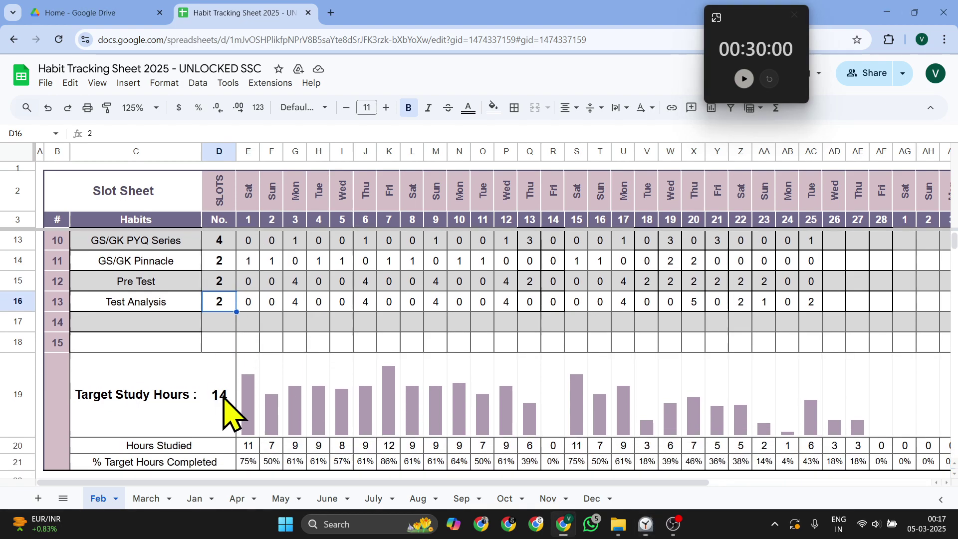
pyautogui.click(227, 306)
pyautogui.write('3')
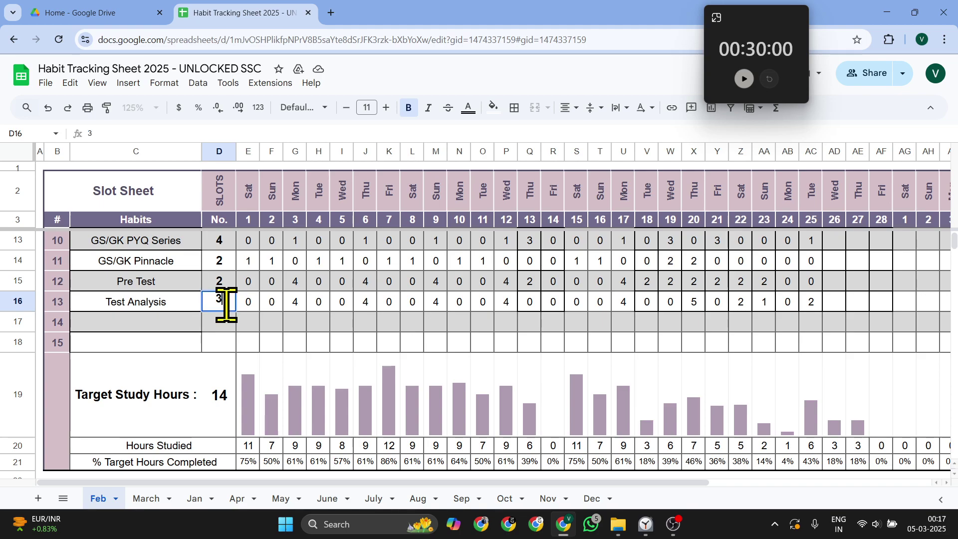
pyautogui.press('Return')
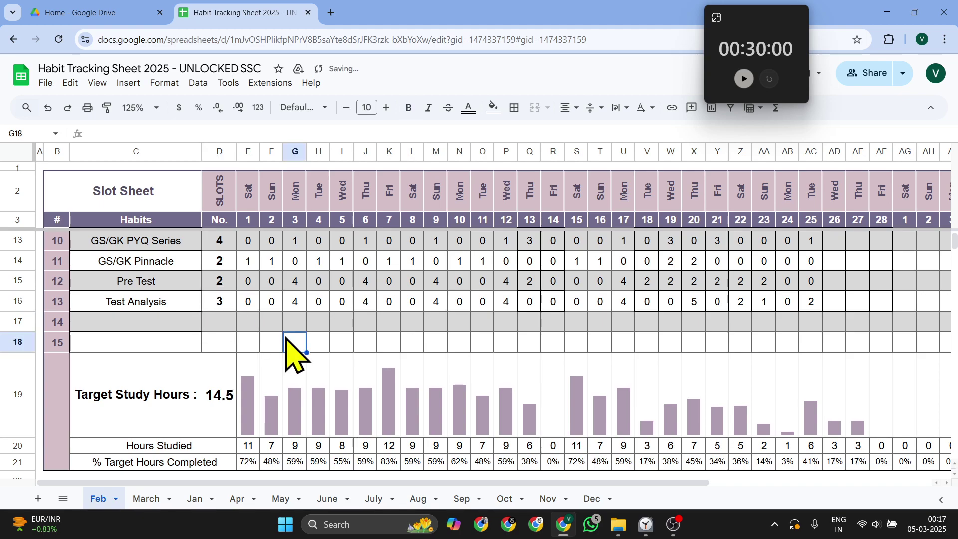
pyautogui.click(225, 400)
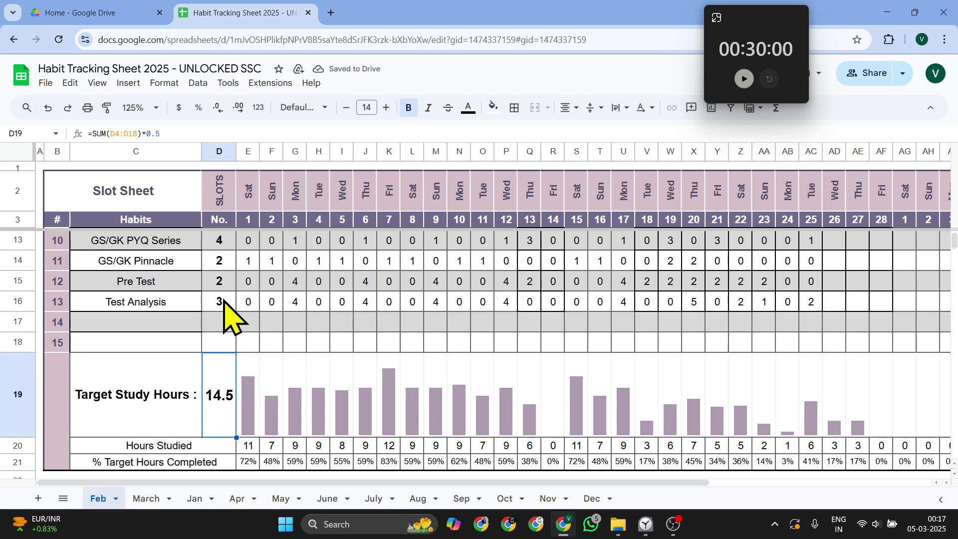
# Select the slot numbers D4:D15 and compare them with the Target Study Hours formula =SUM(D4:D18)*0.5 in D19
pyautogui.scroll(3, 232, 326)
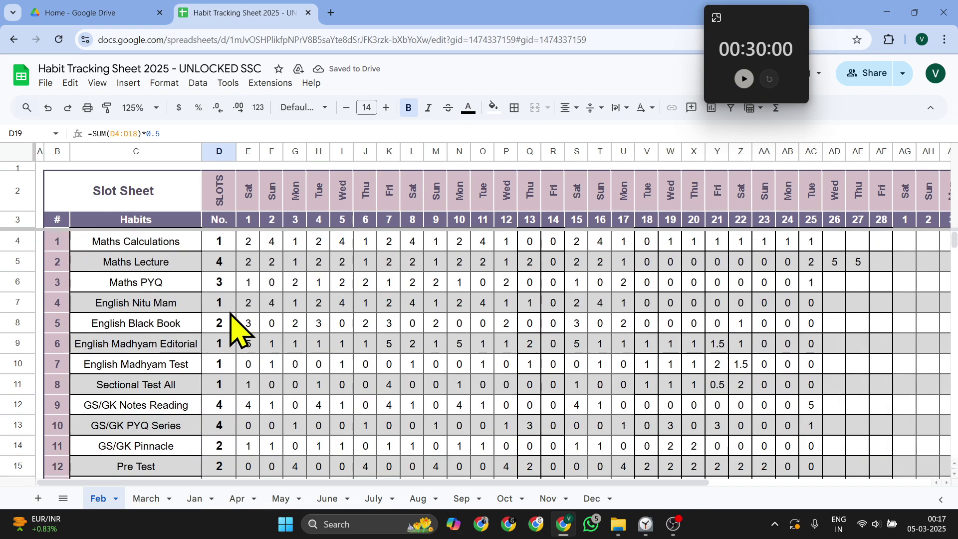
pyautogui.moveTo(231, 243); pyautogui.dragTo(217, 472)
pyautogui.scroll(-2, 269, 482)
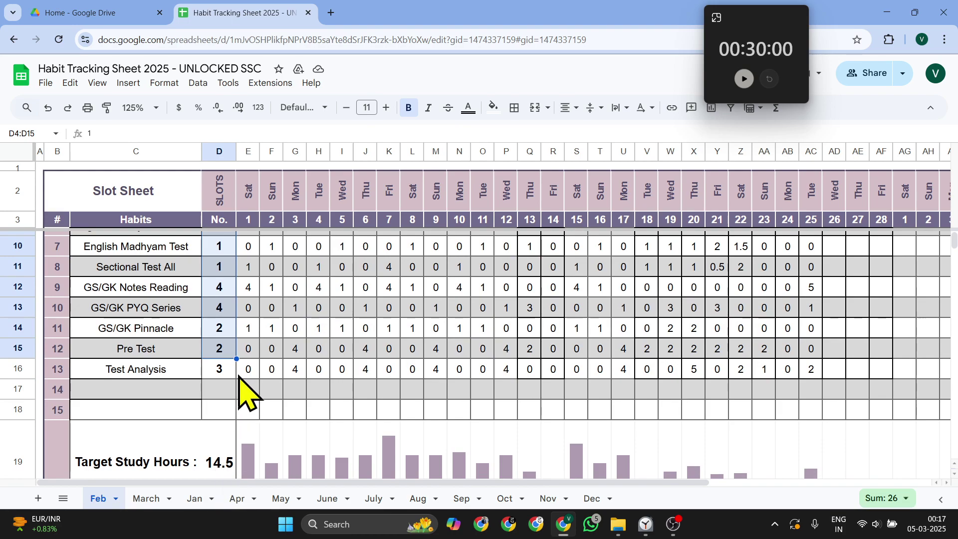
pyautogui.scroll(-2, 244, 415)
pyautogui.click(224, 392)
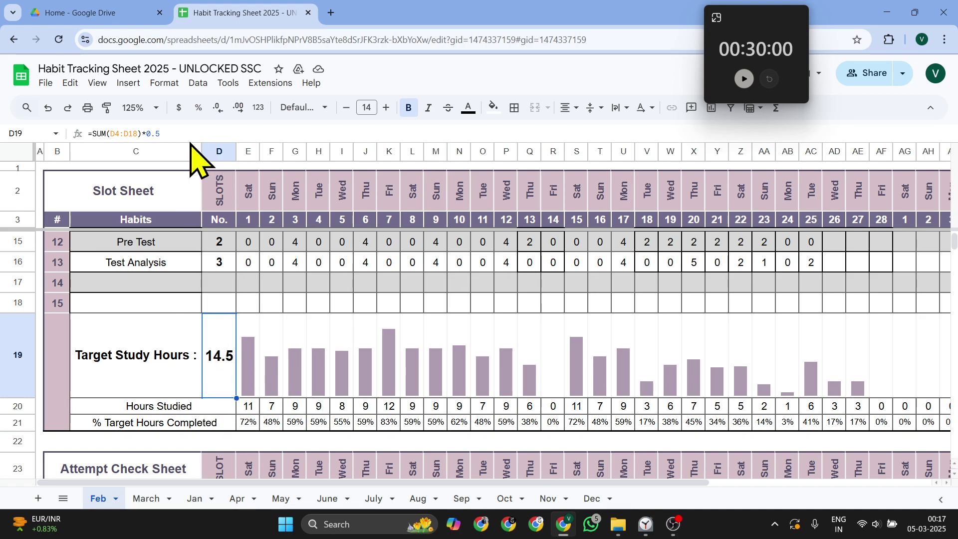
pyautogui.click(172, 134)
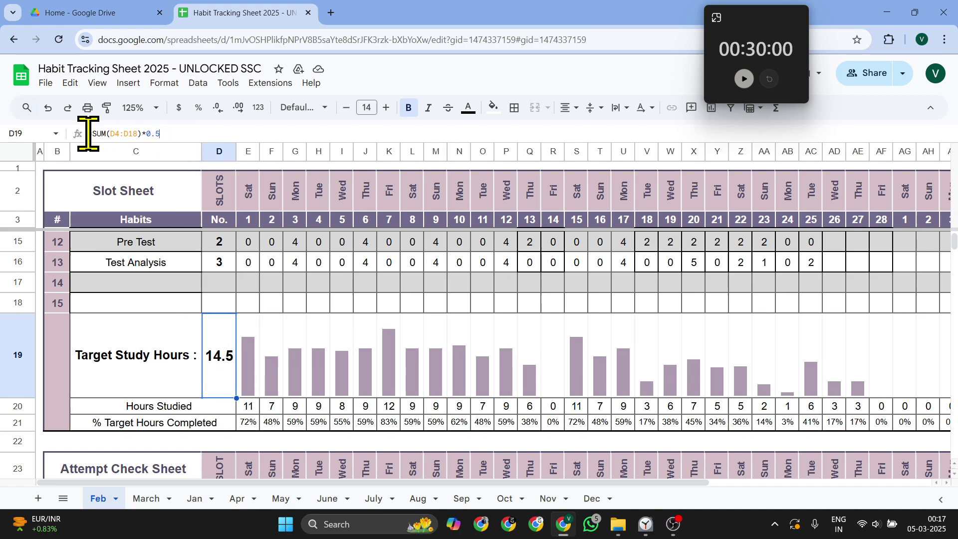
pyautogui.click(394, 300)
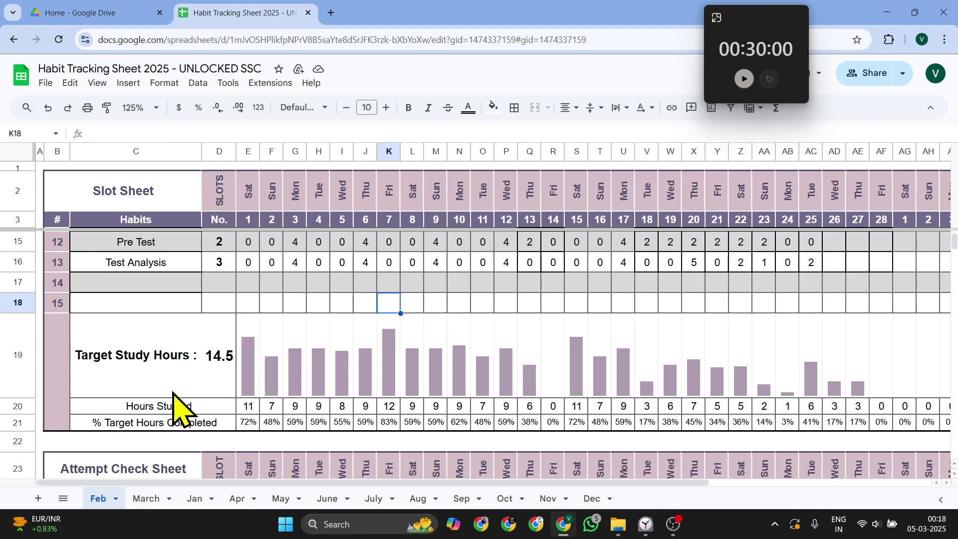
pyautogui.click(227, 363)
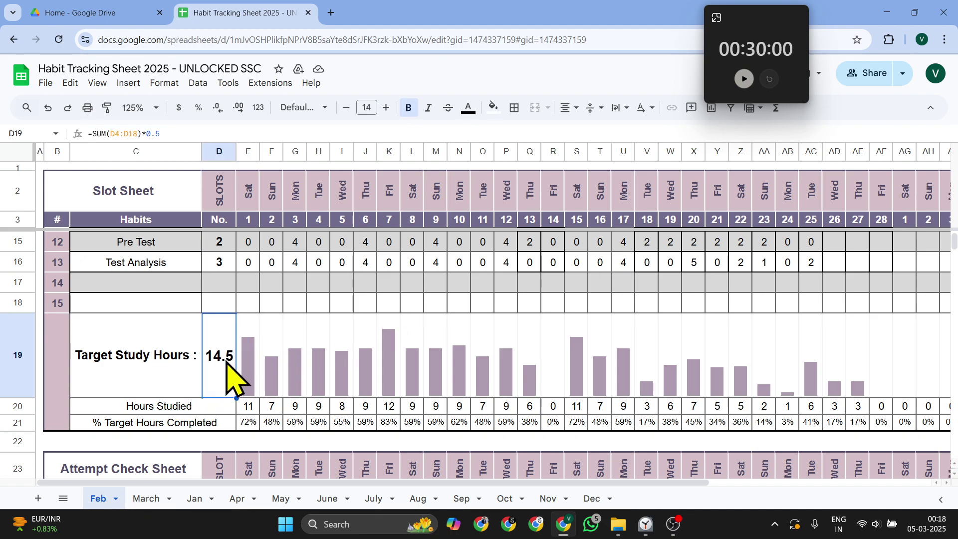
# Check the Hours Studied formula for day 1 in E20 and compare it with the Target Study Hours cell D19
pyautogui.scroll(-2, 227, 364)
pyautogui.click(171, 343)
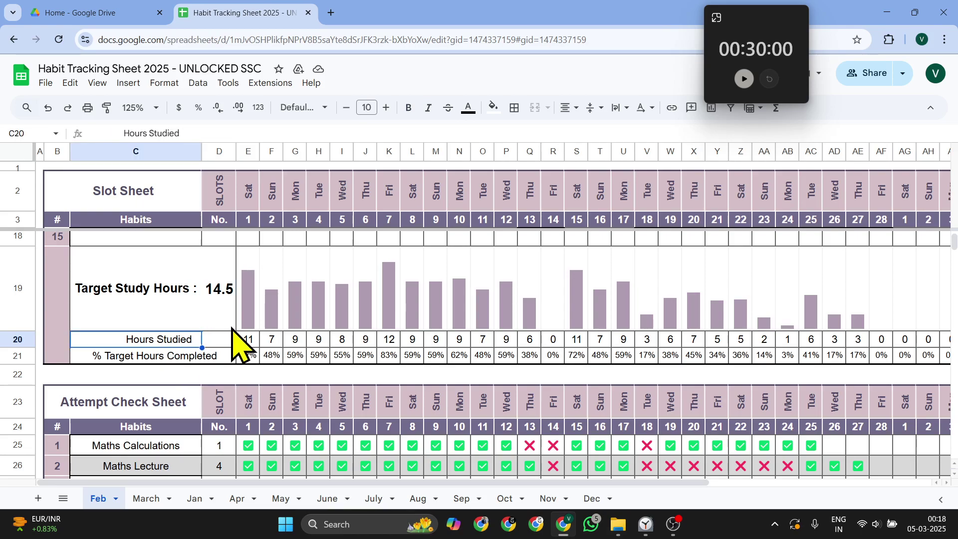
pyautogui.click(251, 339)
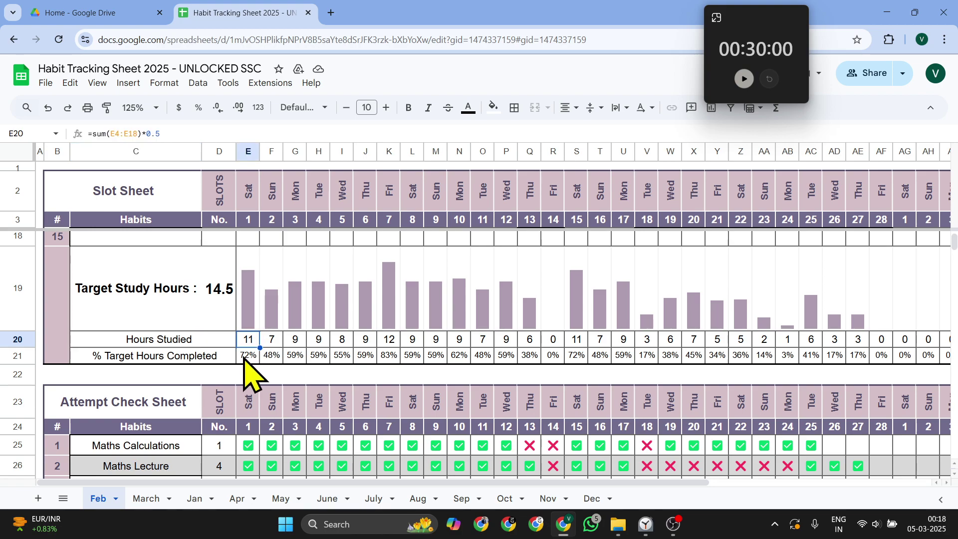
pyautogui.click(222, 319)
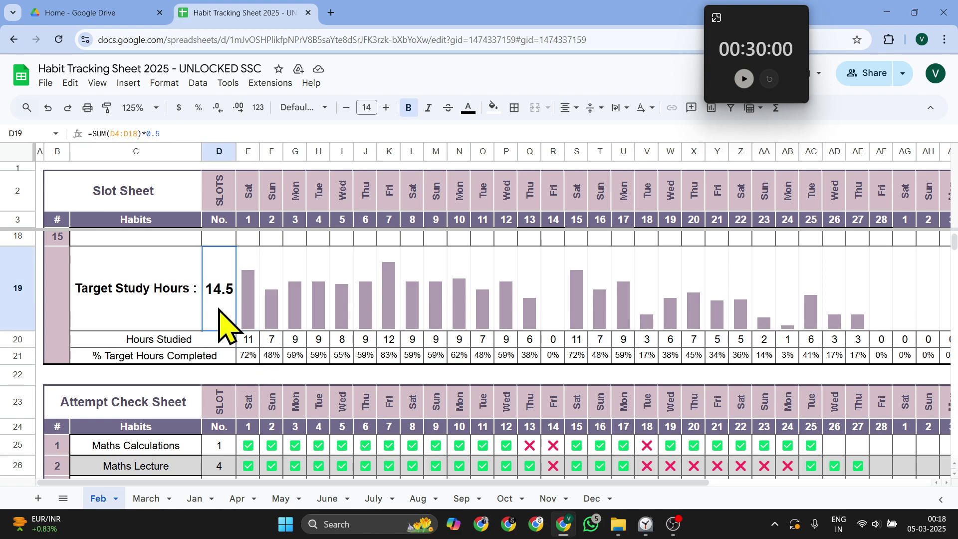
# Check the Hours Studied formulas in row 20 for days 1, 2, 3, 14 and 24
pyautogui.click(246, 343)
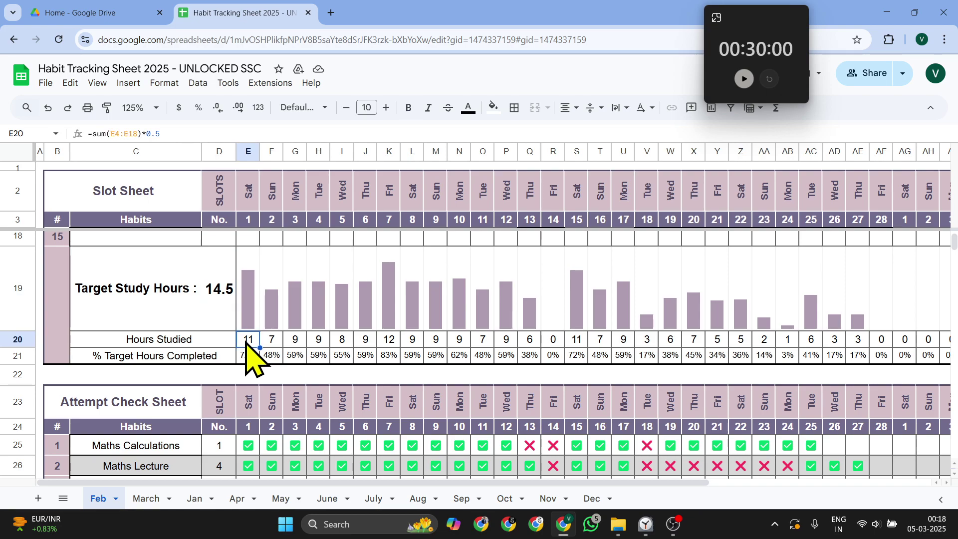
pyautogui.click(266, 345)
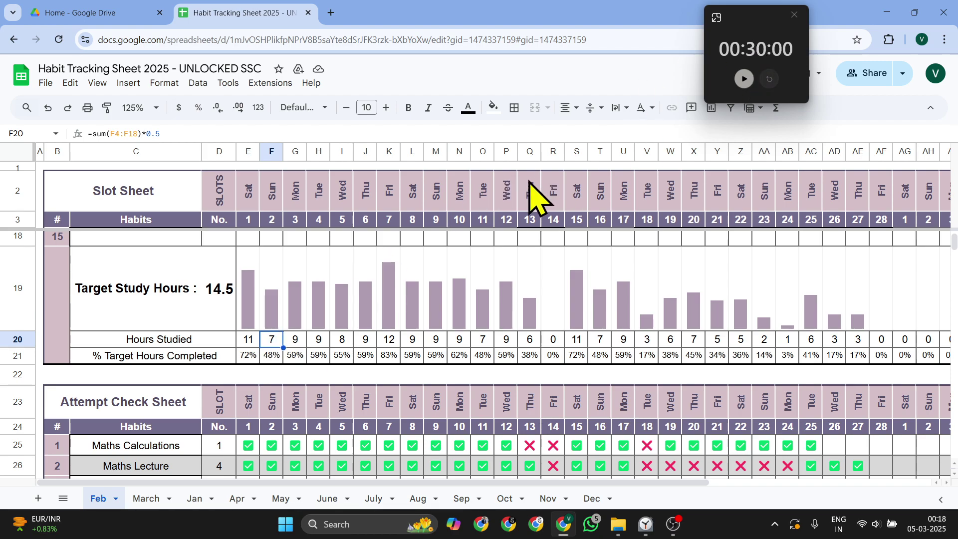
pyautogui.click(248, 344)
pyautogui.click(272, 343)
pyautogui.click(298, 344)
pyautogui.click(553, 343)
pyautogui.hscroll(3, 559, 350)
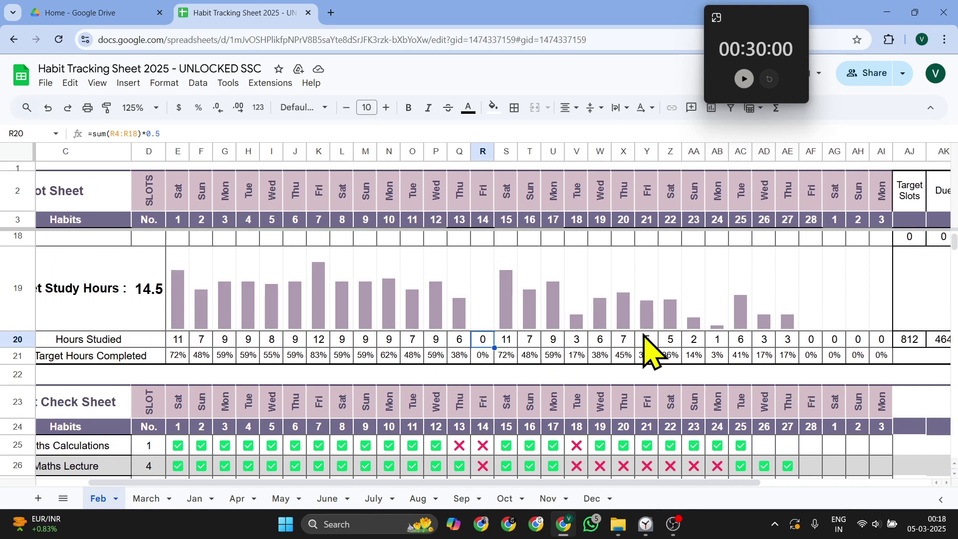
pyautogui.click(718, 343)
pyautogui.hscroll(2, 721, 349)
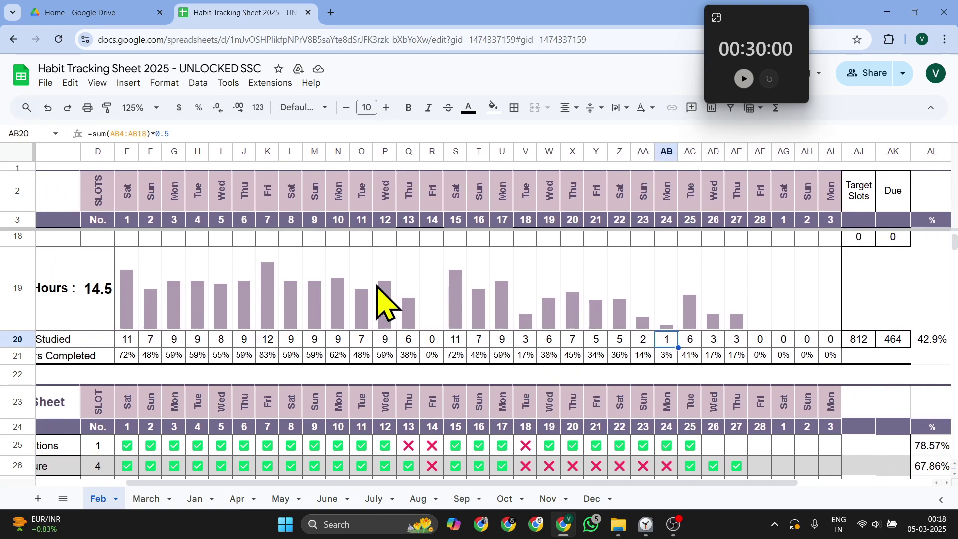
# Select the Hours Studied values for days 1 to 6 in E20:J20, and recheck day 1's formula in E20
pyautogui.click(129, 339)
pyautogui.moveTo(291, 351); pyautogui.dragTo(250, 340)
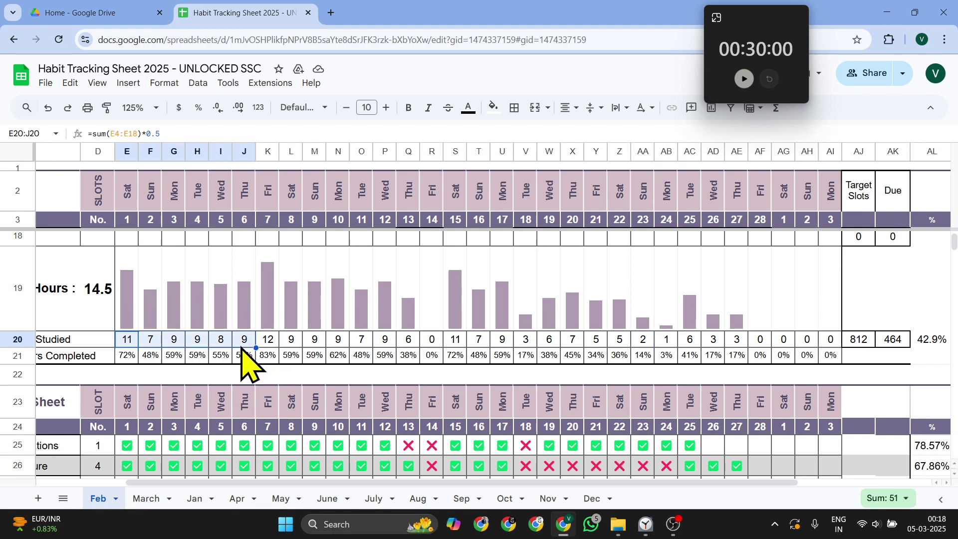
pyautogui.click(106, 320)
pyautogui.moveTo(132, 343); pyautogui.dragTo(248, 349)
pyautogui.click(129, 344)
pyautogui.scroll(2, 128, 344)
pyautogui.hscroll(-3, 129, 344)
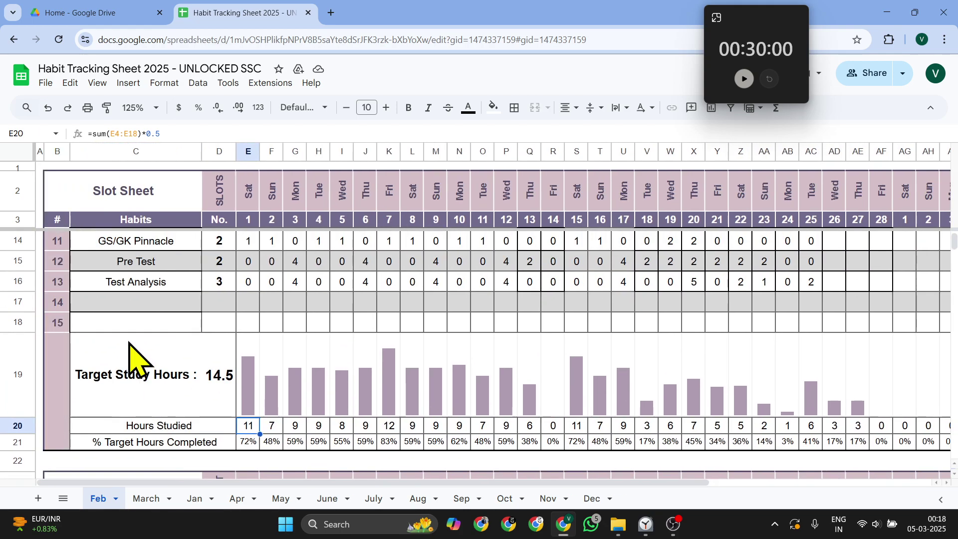
# Examine the Hours Studied row and its daily bar chart across the whole month, including the monthly totals
pyautogui.scroll(1, 129, 345)
pyautogui.scroll(-3, 135, 360)
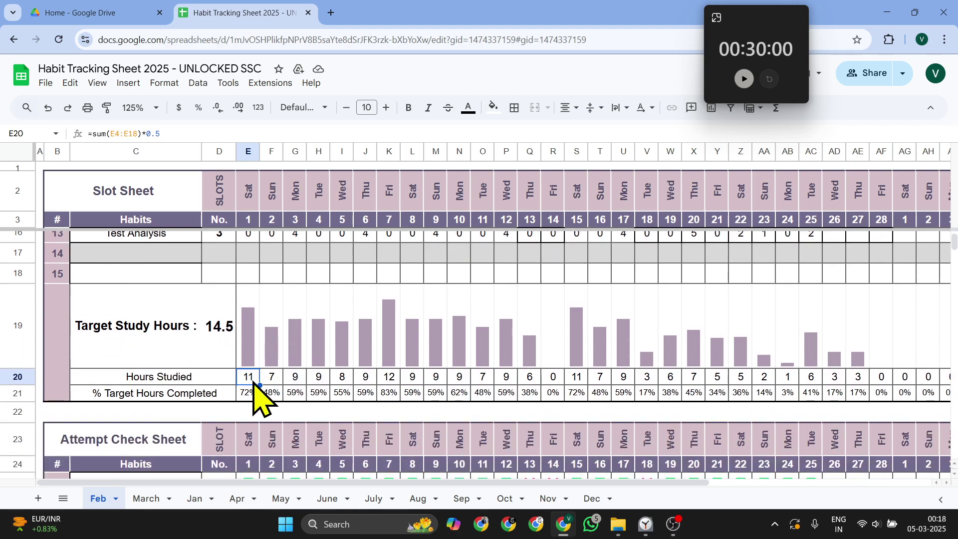
pyautogui.hscroll(2, 254, 381)
pyautogui.hscroll(3, 252, 382)
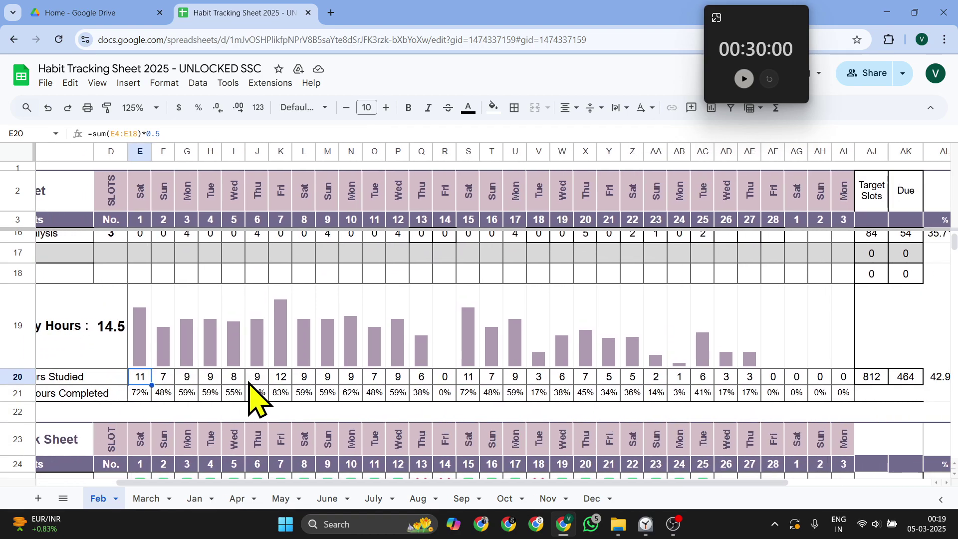
pyautogui.scroll(3, 254, 395)
pyautogui.scroll(-3, 256, 396)
pyautogui.hscroll(-2, 252, 394)
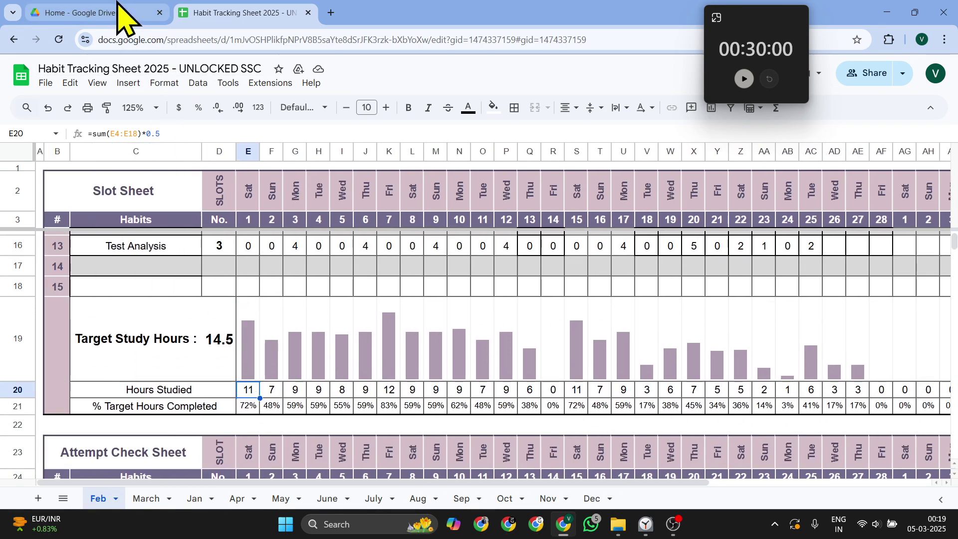
pyautogui.moveTo(120, 17)
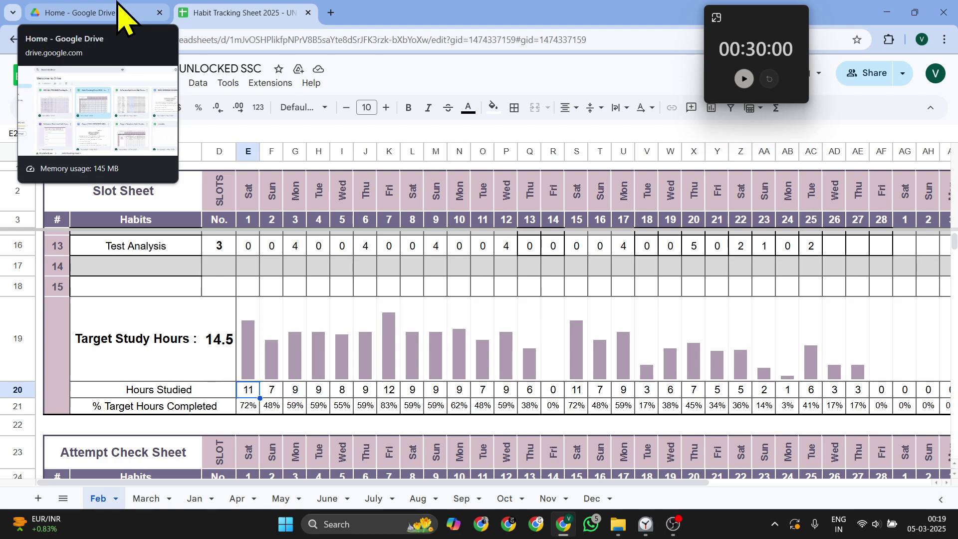
pyautogui.hscroll(2, 299, 391)
pyautogui.hscroll(3, 317, 406)
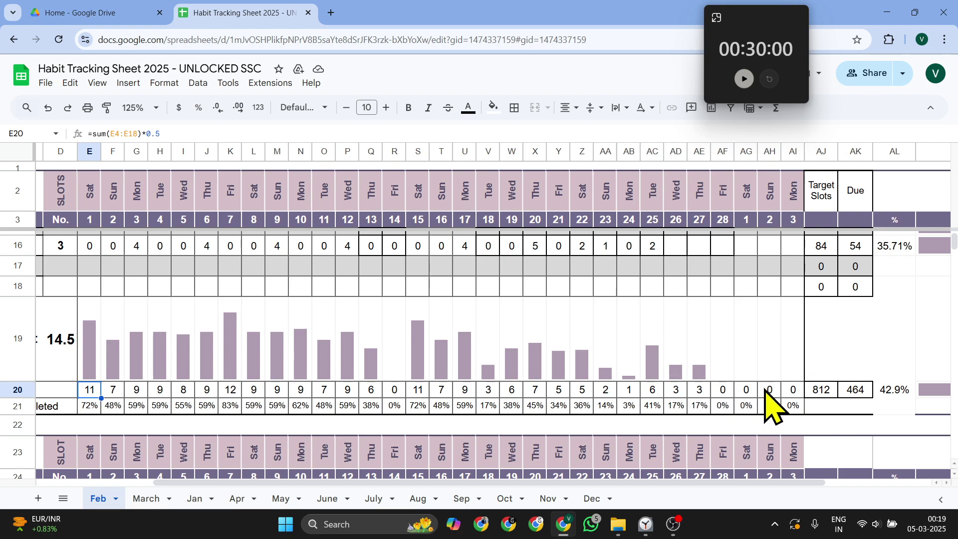
pyautogui.hscroll(-5, 413, 399)
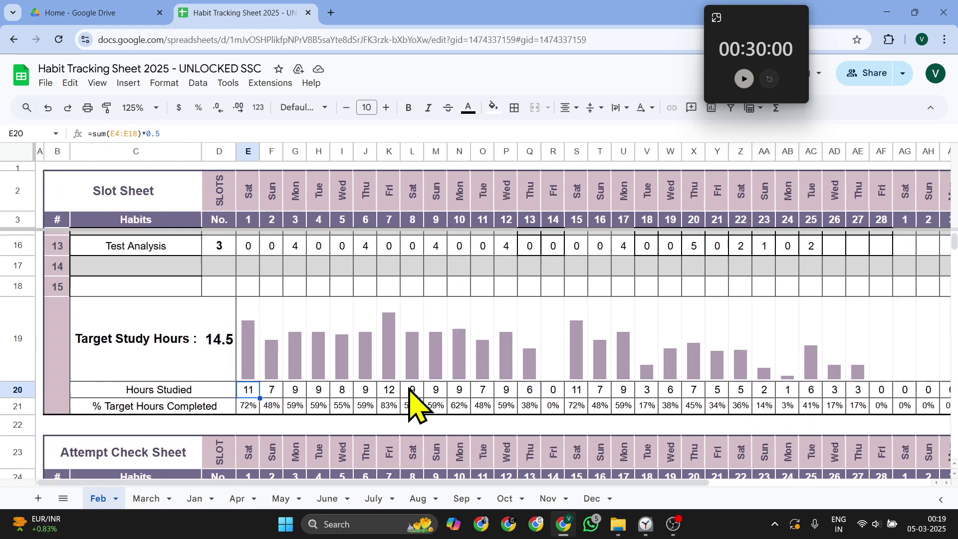
# Check the % Target Hours Completed formulas in E21 and F21 against Hours Studied in E20 and Target Study Hours in D19
pyautogui.click(188, 374)
pyautogui.click(183, 392)
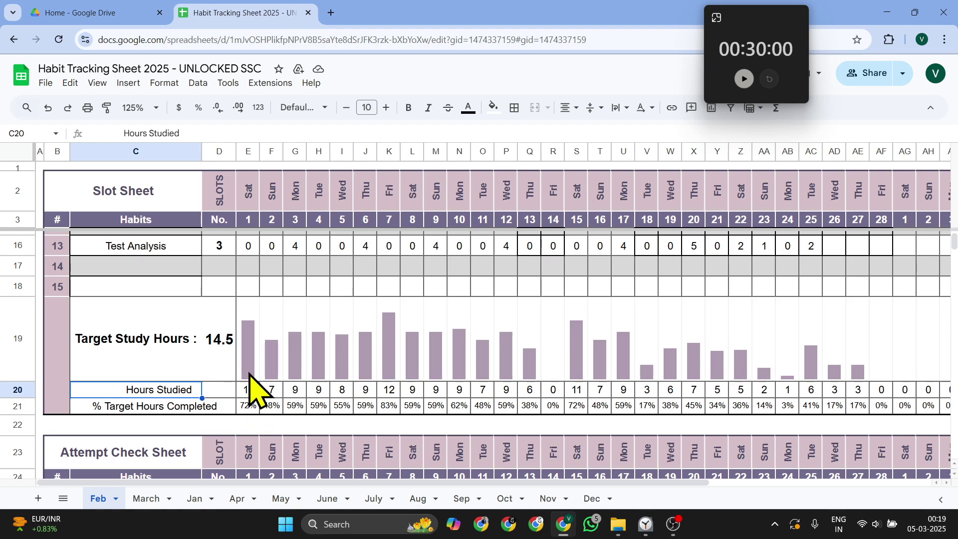
pyautogui.click(250, 409)
pyautogui.click(279, 413)
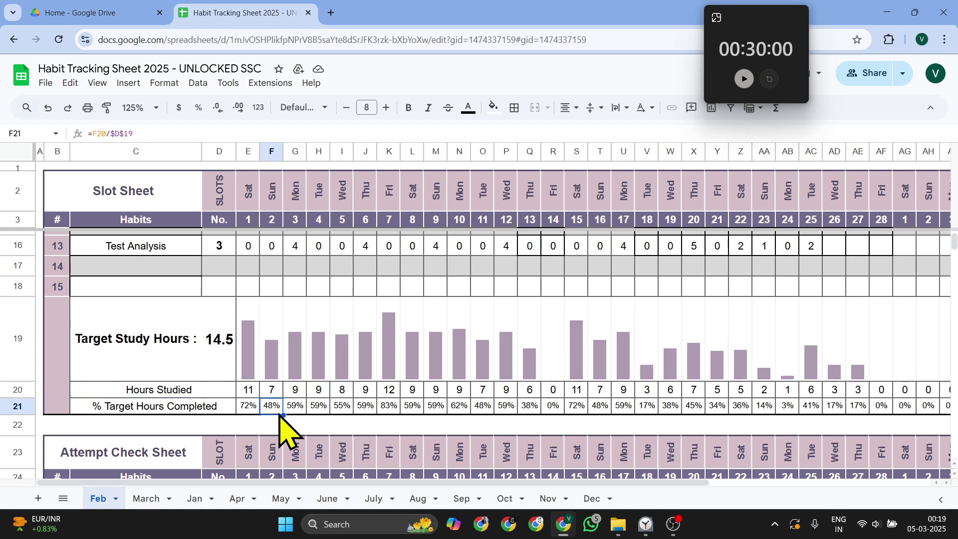
pyautogui.click(222, 343)
pyautogui.click(254, 388)
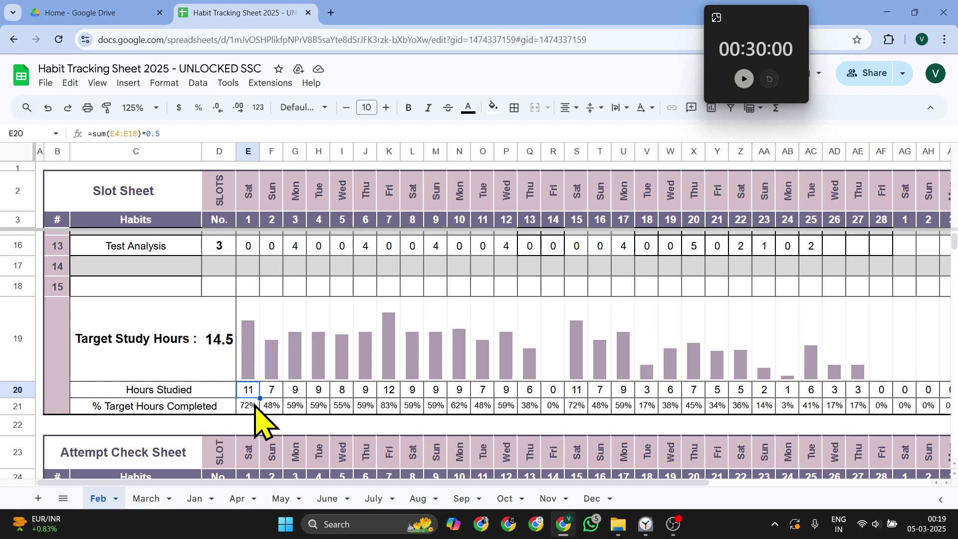
pyautogui.click(251, 409)
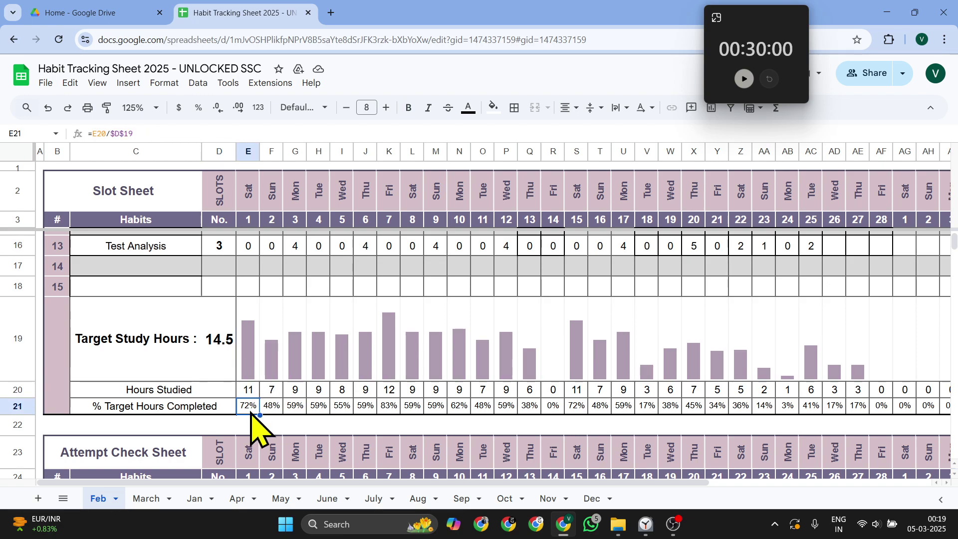
# Check the % Target Hours Completed formulas for day 14 in R21 and day 13 in Q21
pyautogui.hscroll(5, 252, 420)
pyautogui.click(351, 406)
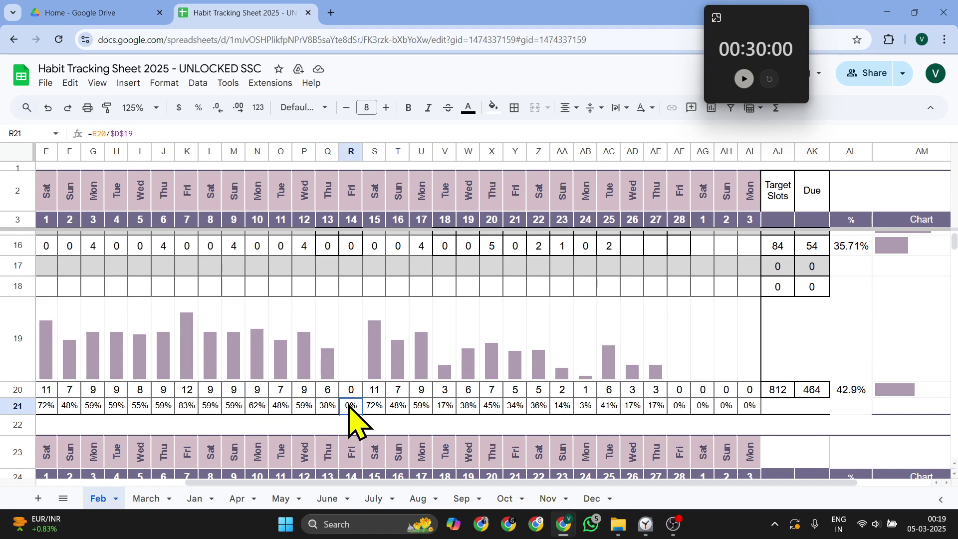
pyautogui.click(330, 405)
pyautogui.hscroll(3, 648, 427)
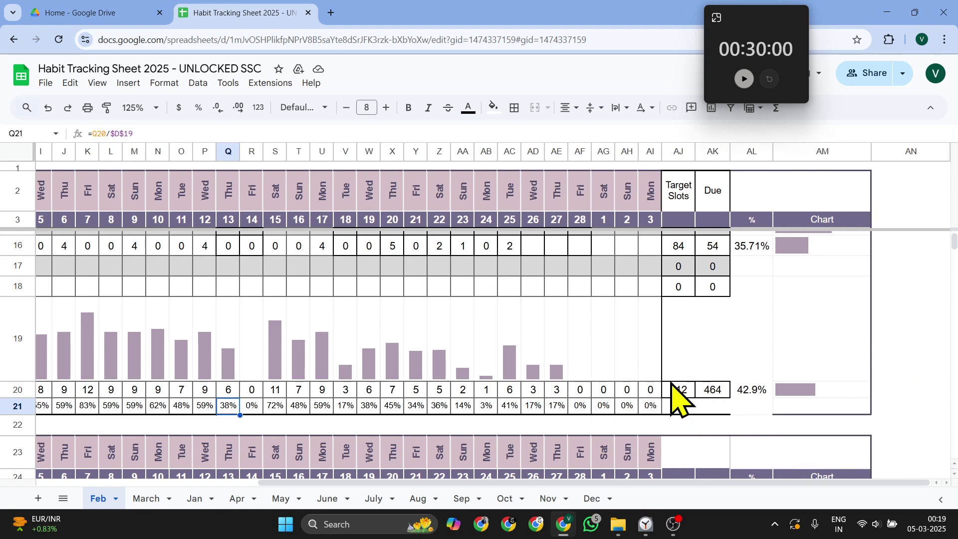
# Select the monthly totals area AJ19:AM21 and check the overall completion percentage formula in AL20
pyautogui.moveTo(674, 380); pyautogui.dragTo(795, 414)
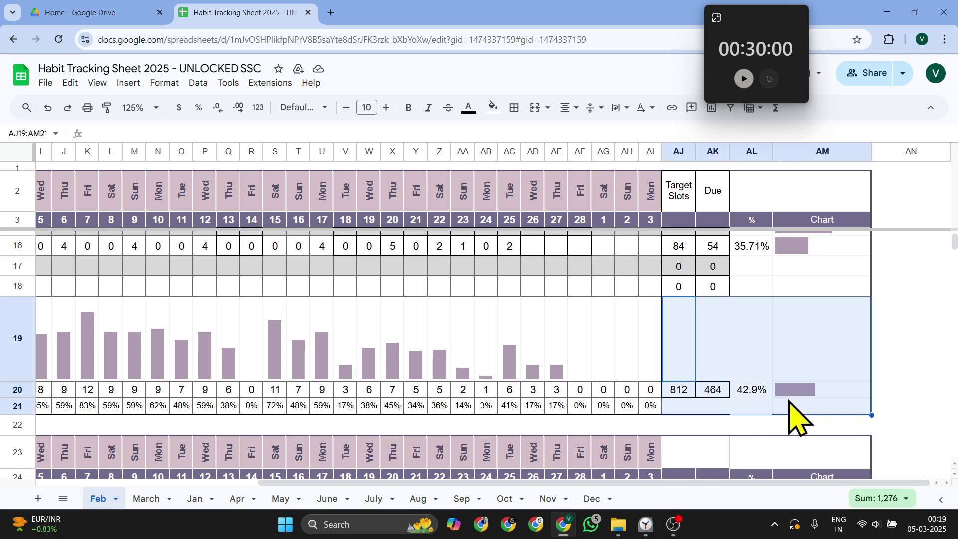
pyautogui.click(792, 407)
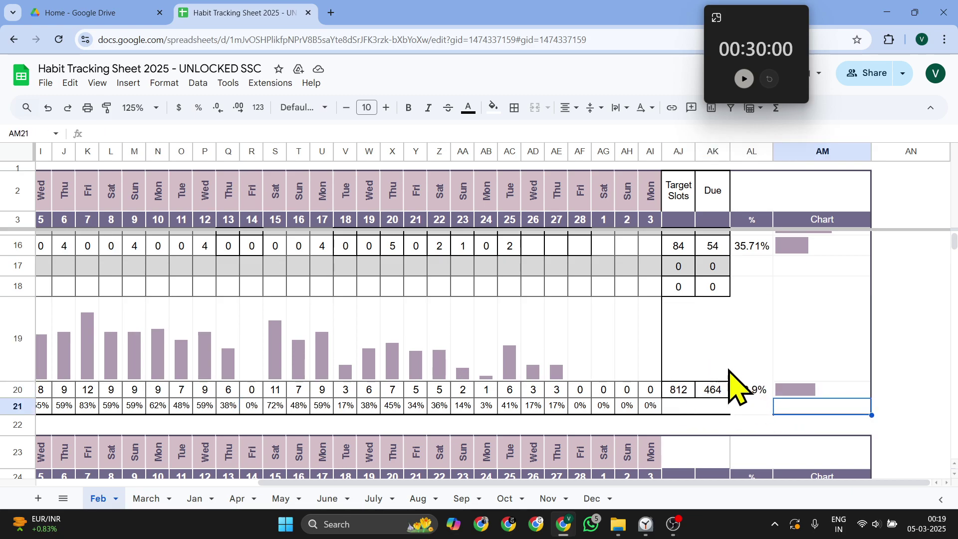
pyautogui.click(765, 392)
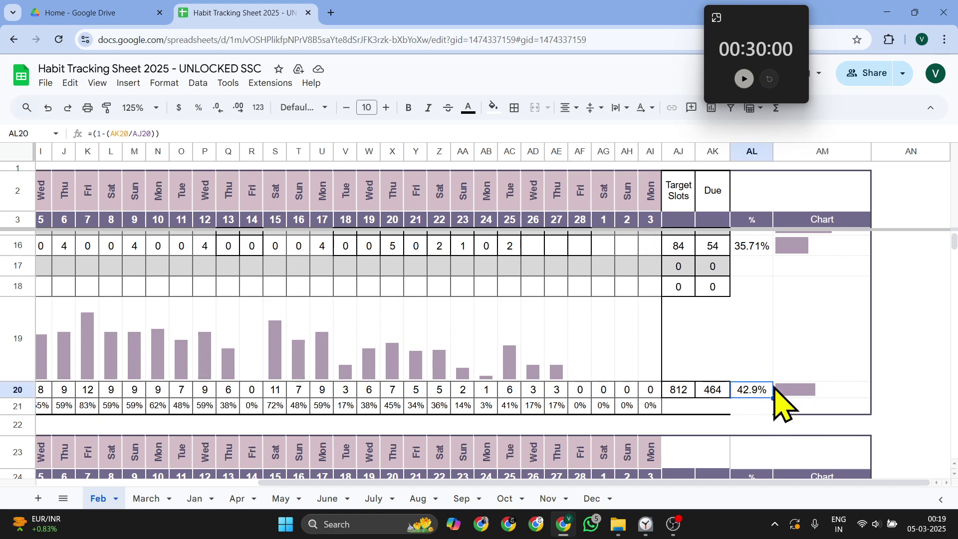
pyautogui.hscroll(-1, 779, 397)
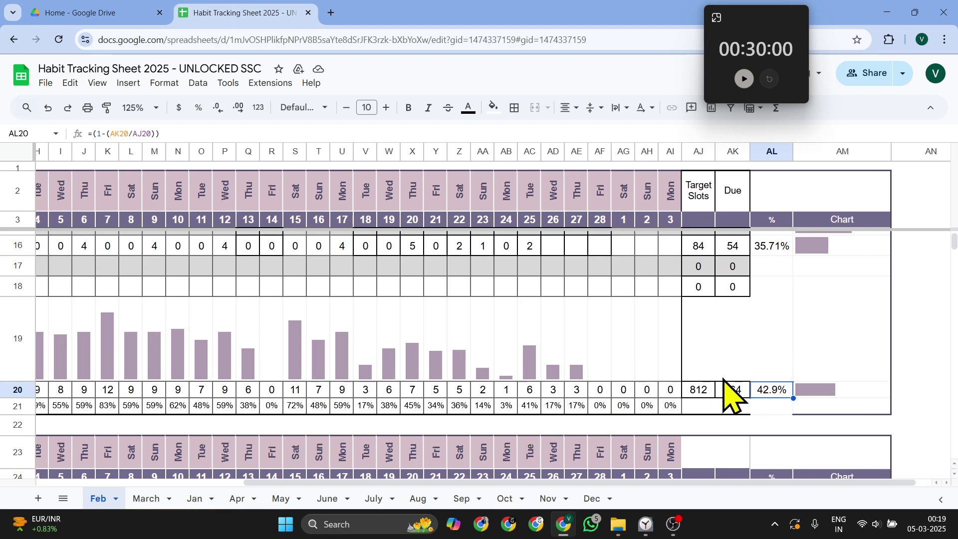
# Return to the start of the Slot Sheet and set the sheet zoom to 100%
pyautogui.scroll(-3, 730, 395)
pyautogui.hscroll(-3, 730, 396)
pyautogui.scroll(6, 729, 396)
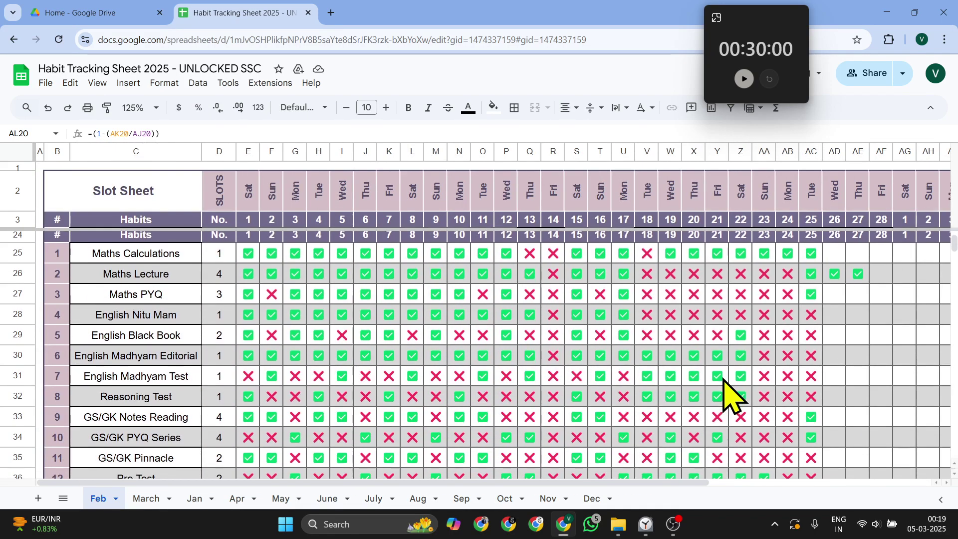
pyautogui.scroll(-3, 729, 396)
pyautogui.scroll(3, 730, 396)
pyautogui.scroll(-4, 730, 395)
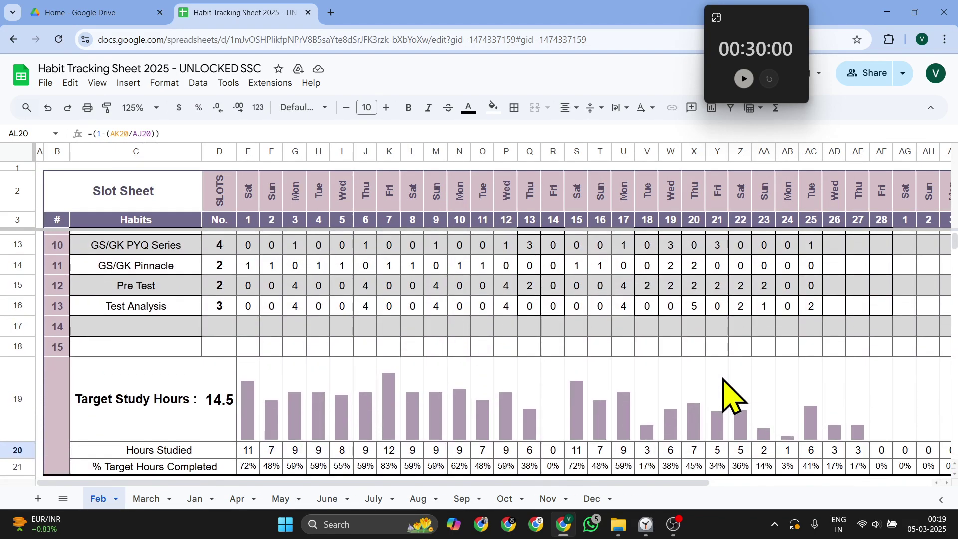
pyautogui.scroll(4, 730, 394)
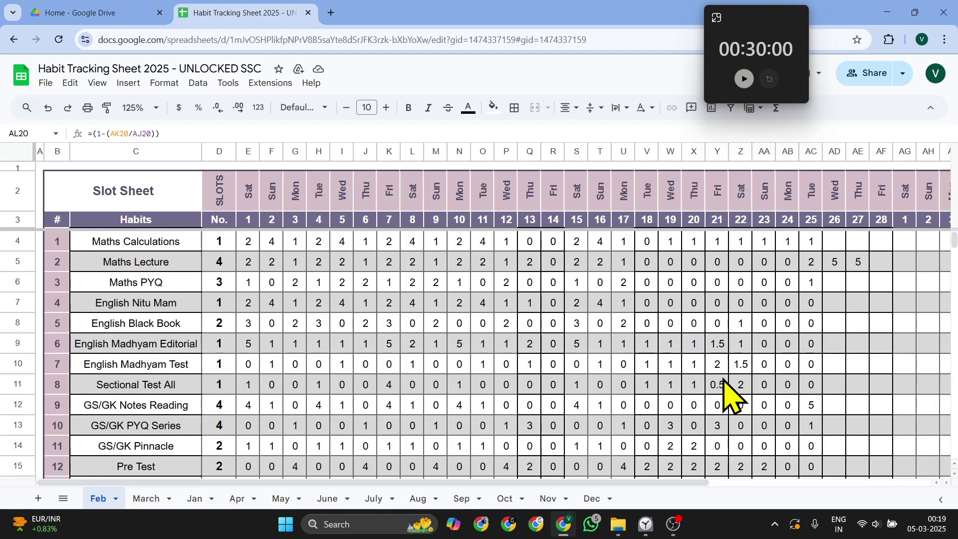
pyautogui.click(143, 108)
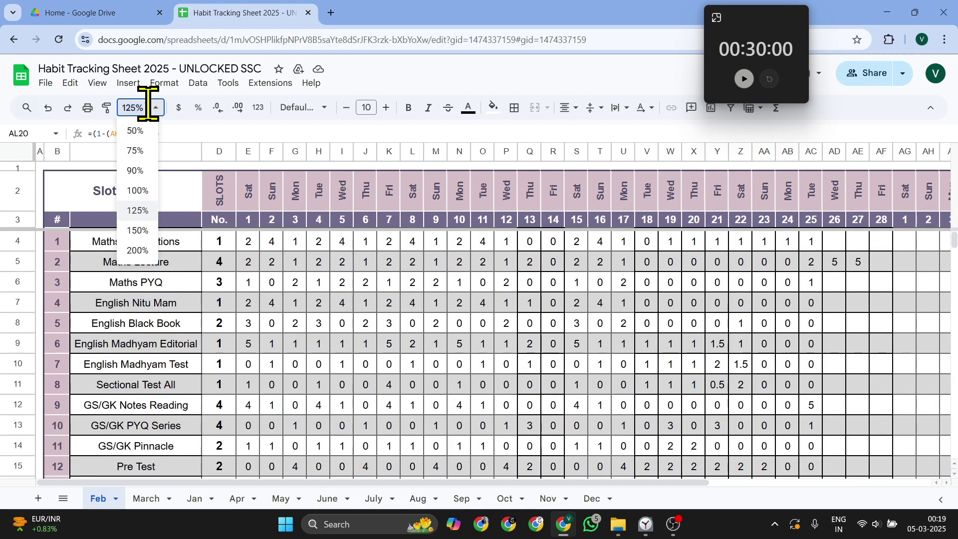
pyautogui.click(142, 192)
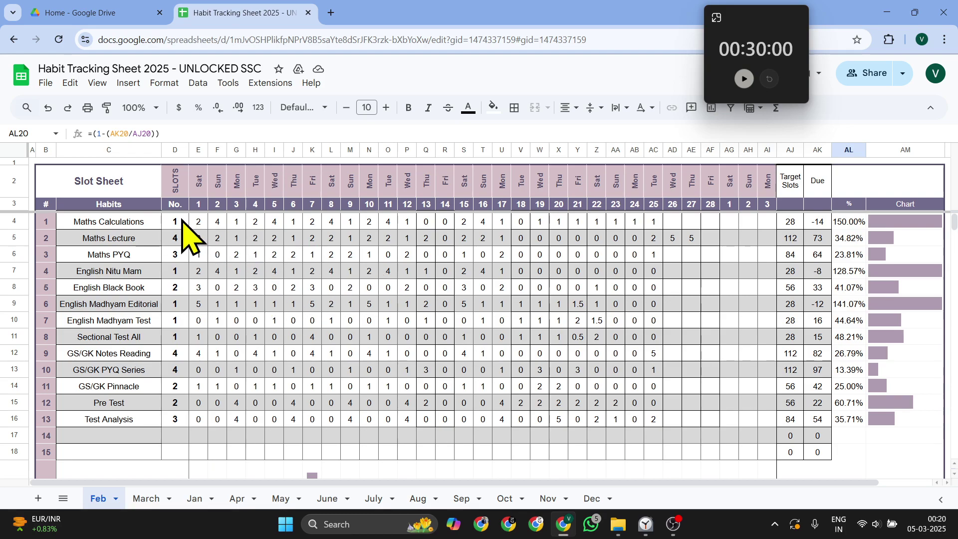
# Select the habit names in C4:C16, followed by their slot numbers in D4:D16
pyautogui.click(135, 227)
pyautogui.moveTo(134, 240); pyautogui.dragTo(130, 421)
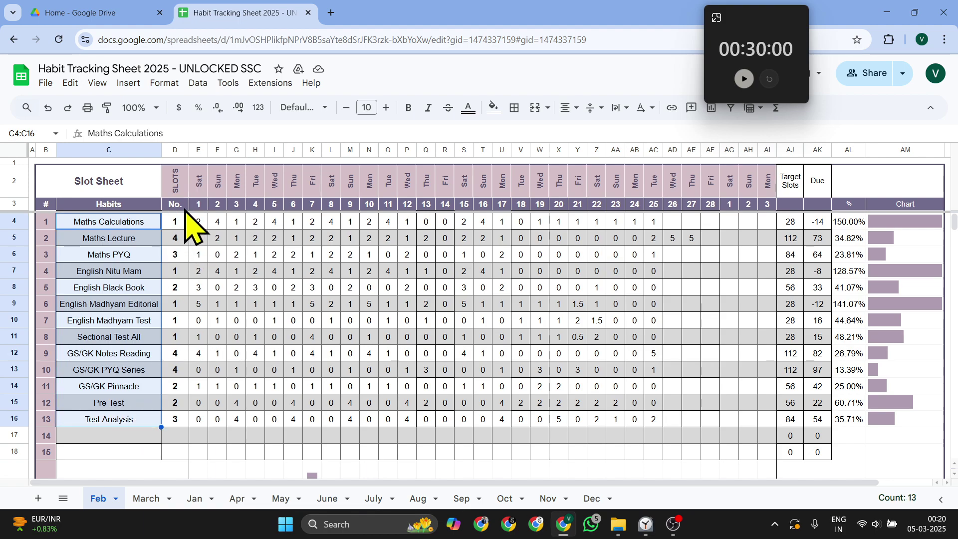
pyautogui.moveTo(181, 220); pyautogui.dragTo(171, 428)
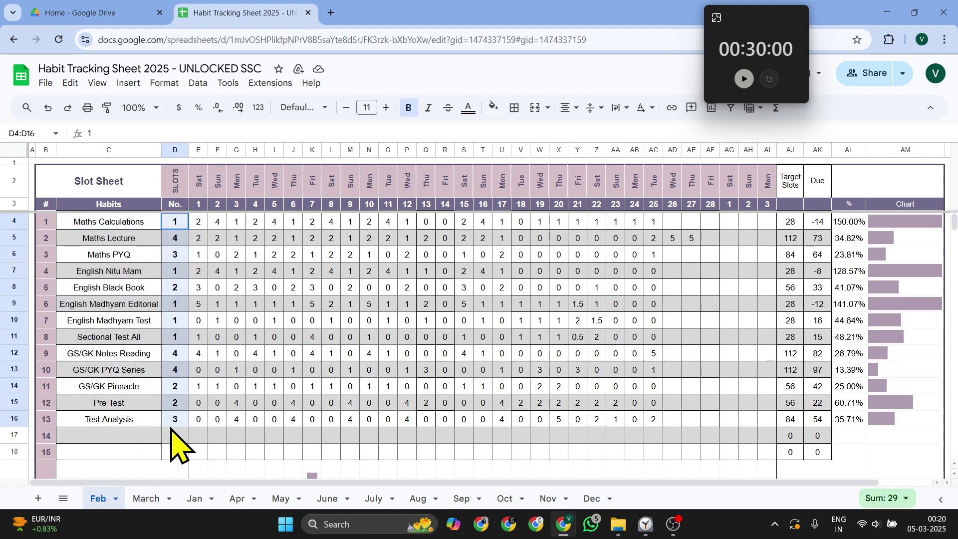
# Inspect the daily slot entries for Maths Calculations on day 2 in F4 and English Madhyam Editorial on day 9 in M9
pyautogui.click(211, 228)
pyautogui.hscroll(2, 476, 312)
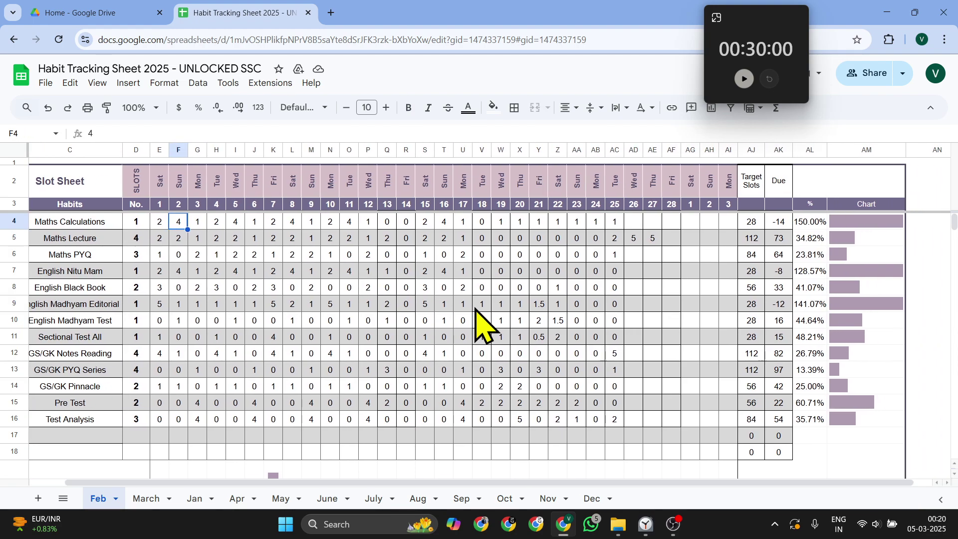
pyautogui.click(320, 304)
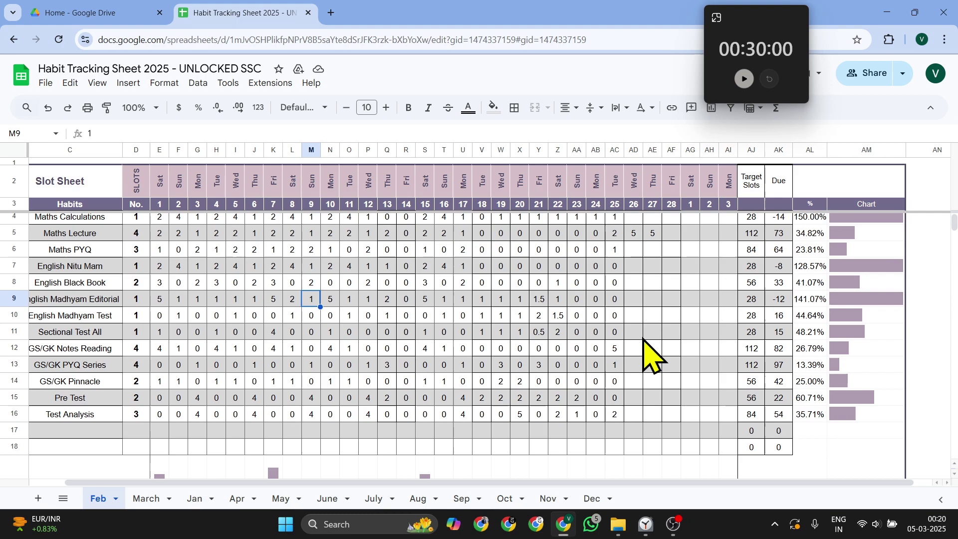
# Bring up the Attempt Check Sheet and review its daily check marks, crosses and completion percentages for all habits
pyautogui.scroll(-1, 627, 299)
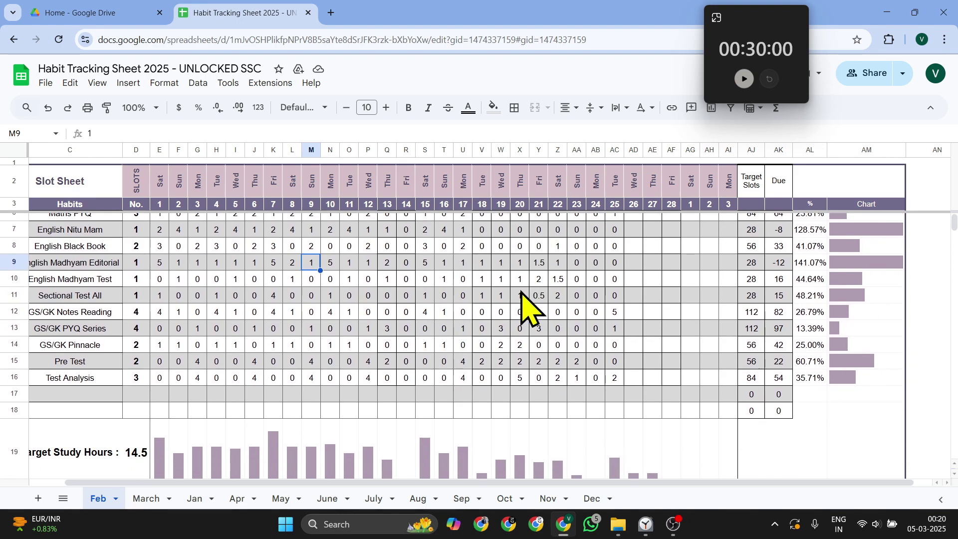
pyautogui.scroll(-5, 522, 292)
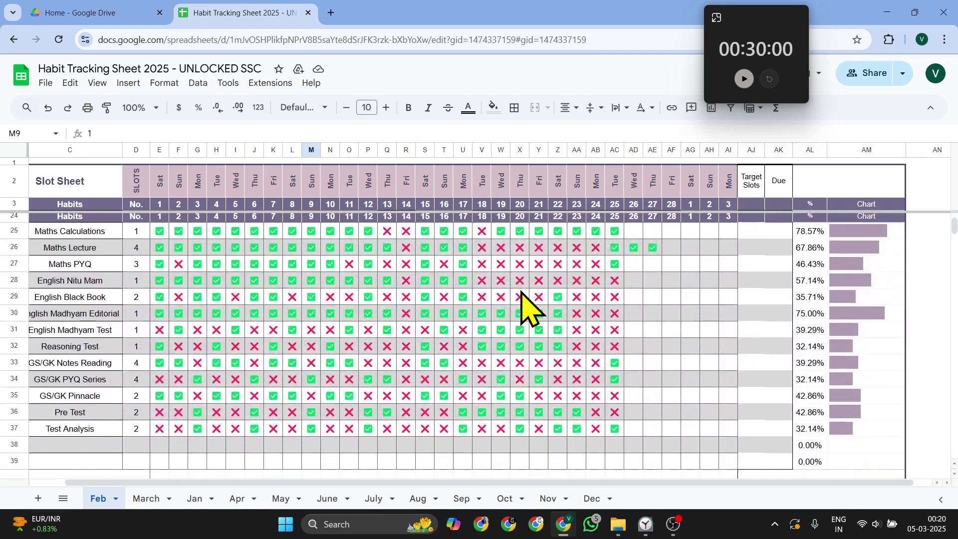
pyautogui.scroll(1, 521, 292)
pyautogui.scroll(-2, 522, 292)
pyautogui.hscroll(-1, 522, 292)
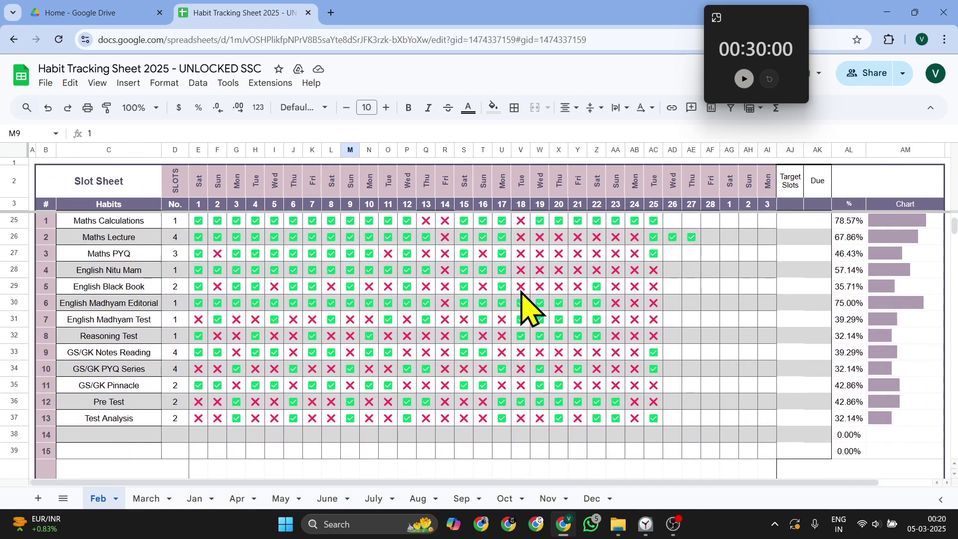
pyautogui.scroll(1, 522, 292)
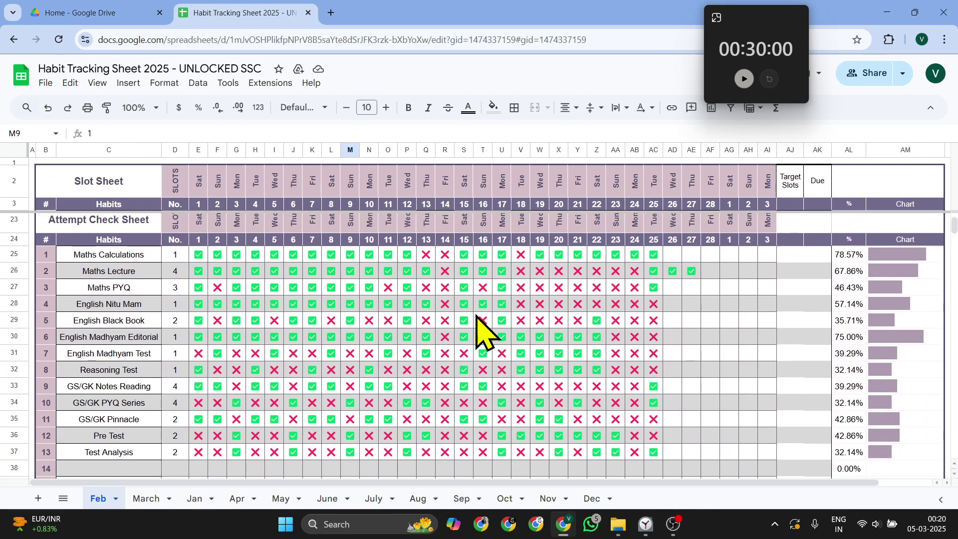
# Select the Maths Lecture check marks for days 26 and 27 in the Attempt Check Sheet and compare them with the Slot Sheet entries
pyautogui.scroll(1, 544, 332)
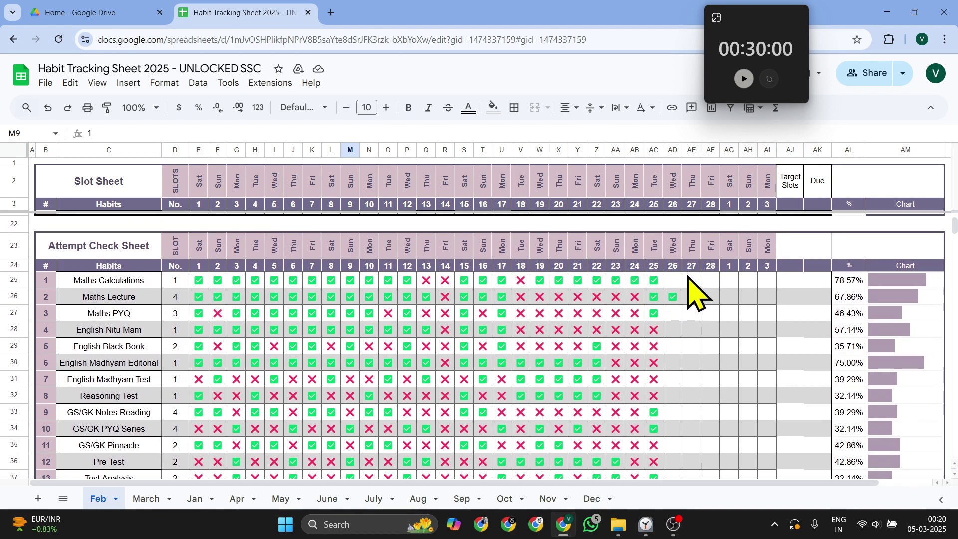
pyautogui.moveTo(674, 296); pyautogui.dragTo(694, 298)
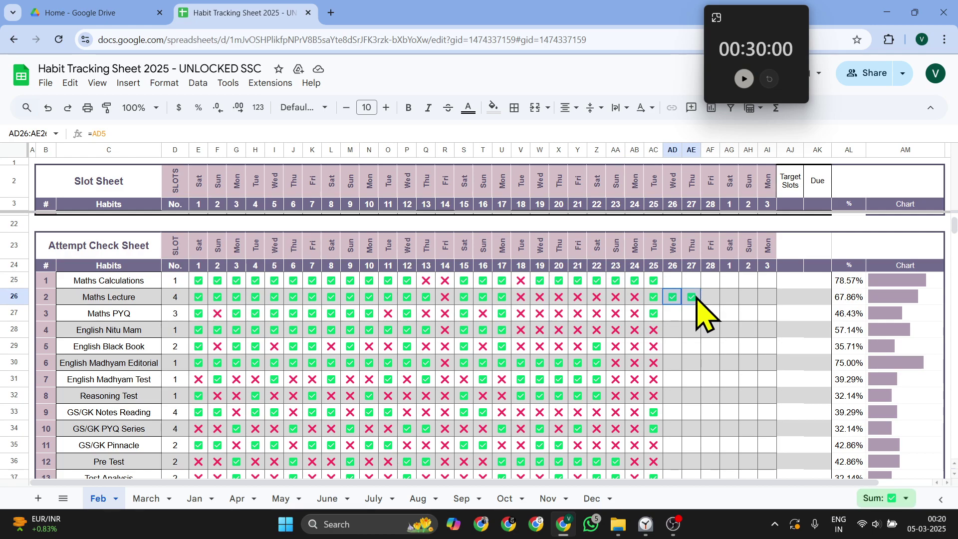
pyautogui.scroll(4, 696, 299)
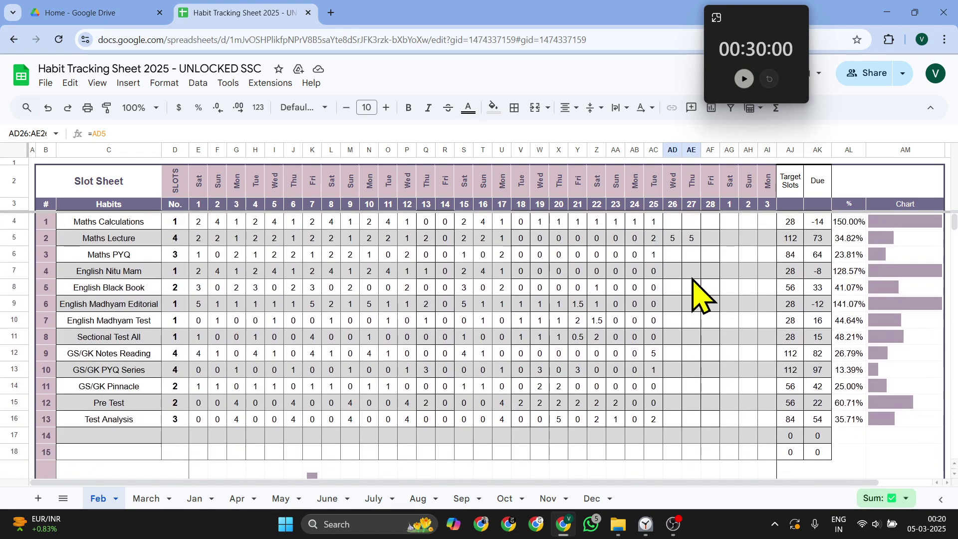
# Log 0 slots for Maths Calculations on days 26 and 27 and check the matching marks in the Attempt Check Sheet
pyautogui.click(674, 222)
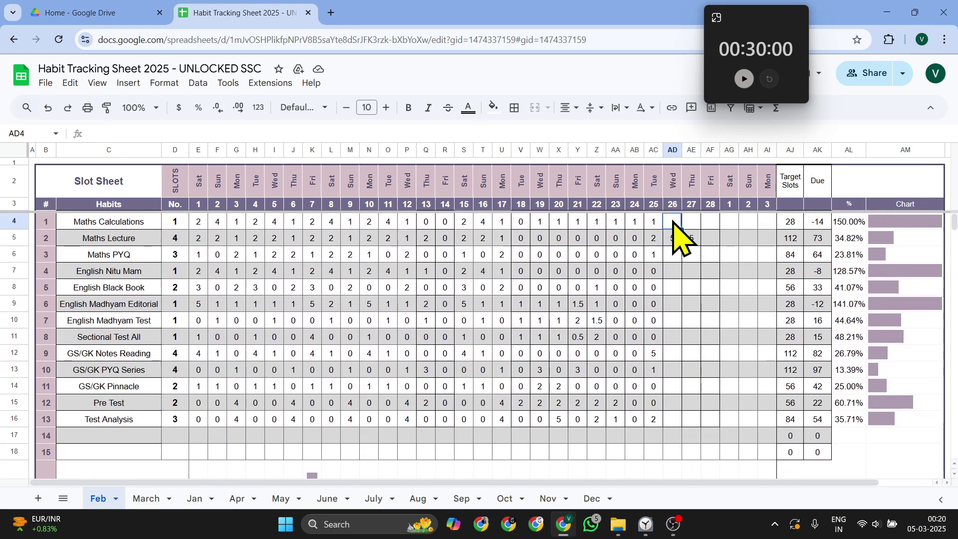
pyautogui.write('0')
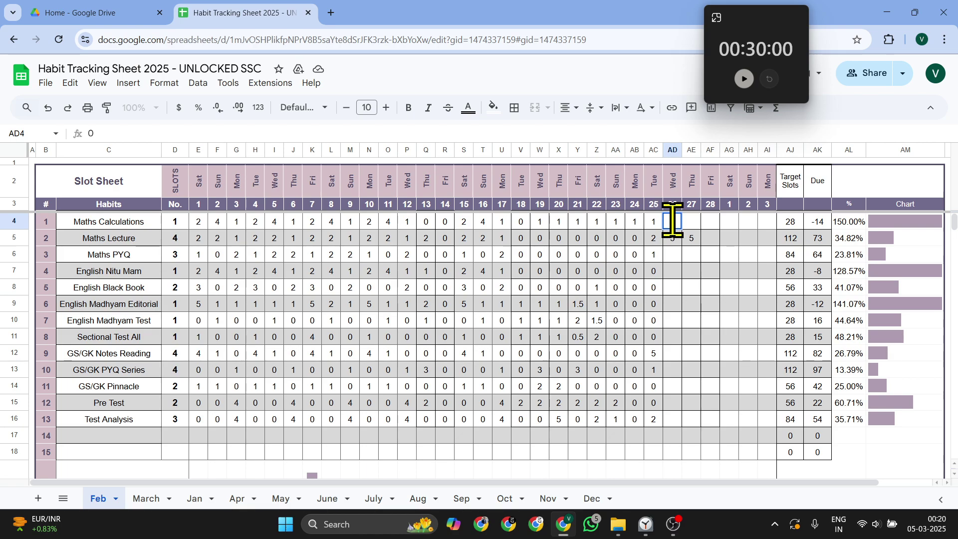
pyautogui.press('Tab')
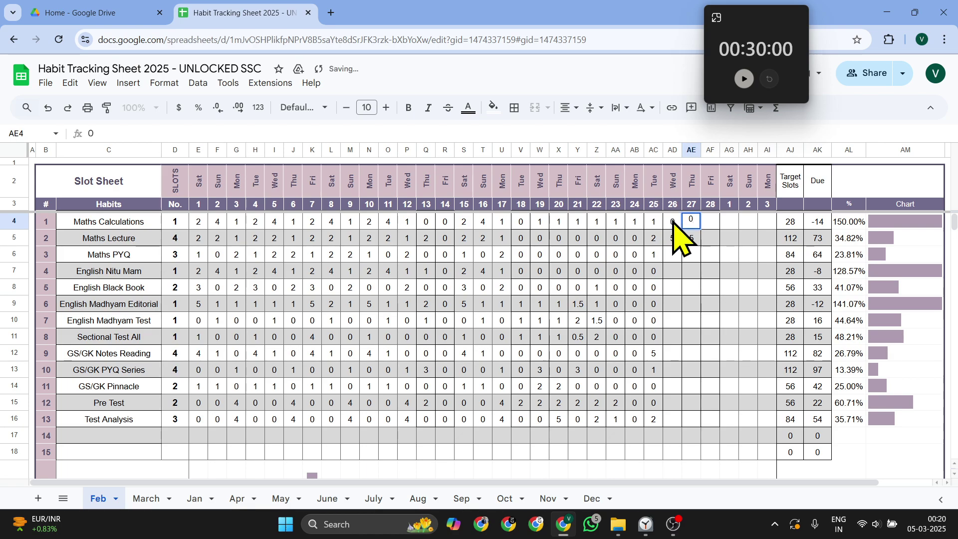
pyautogui.click(696, 270)
pyautogui.scroll(-6, 678, 254)
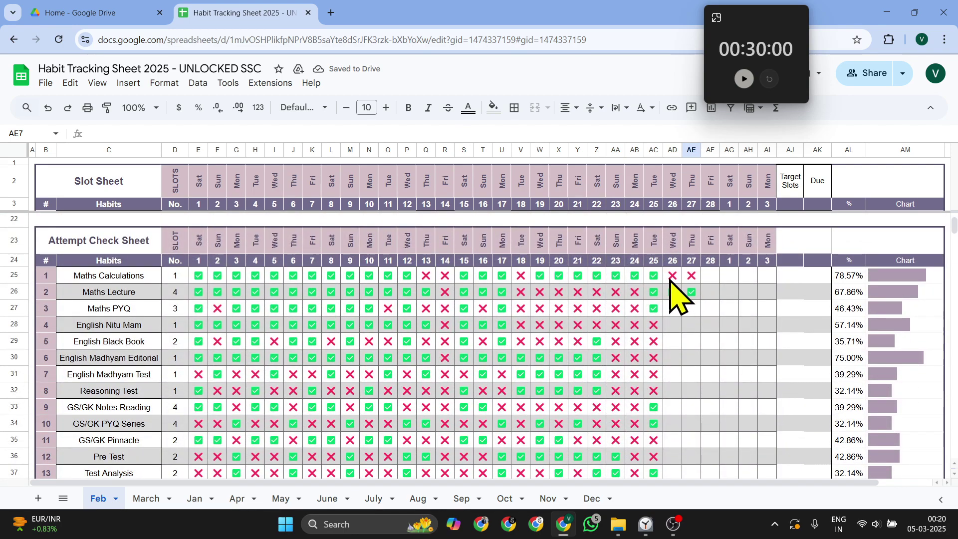
pyautogui.scroll(6, 681, 280)
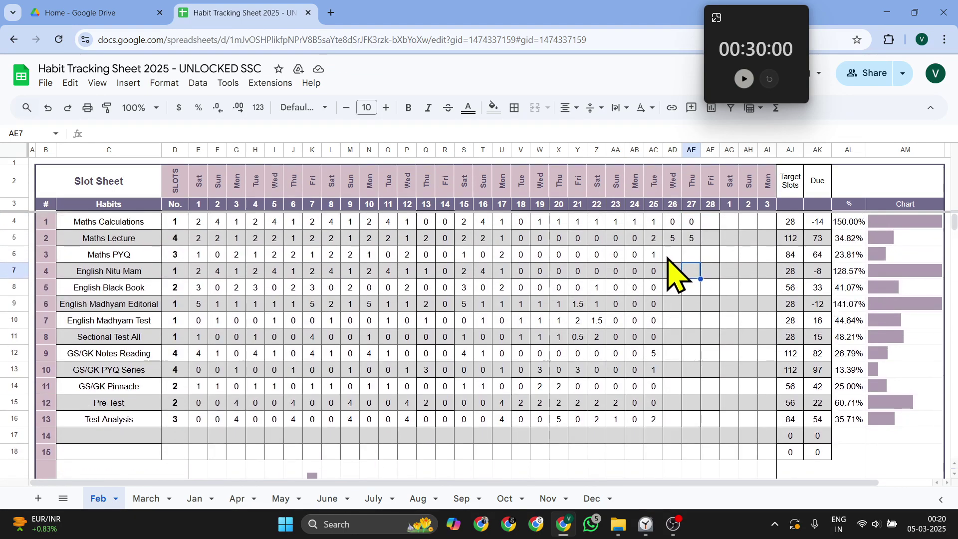
pyautogui.scroll(-5, 627, 348)
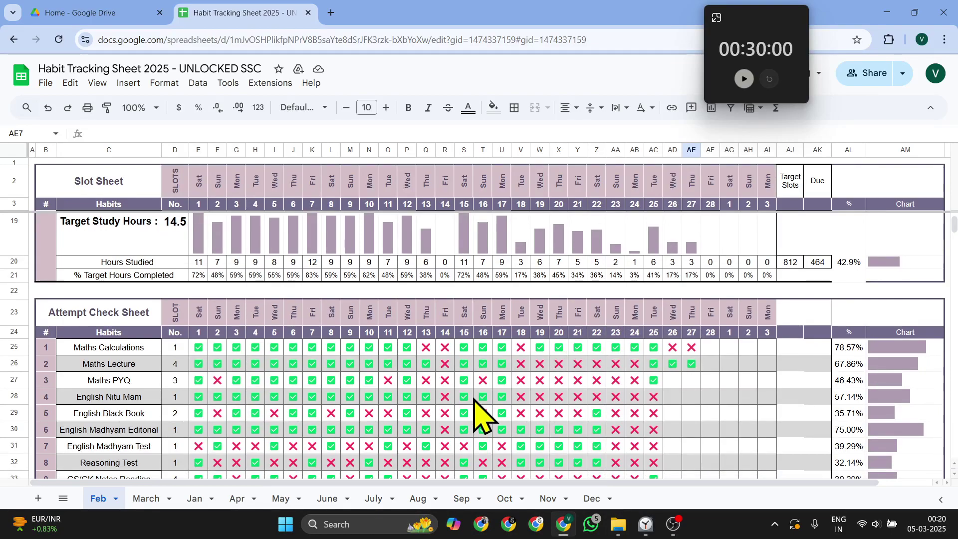
pyautogui.scroll(-2, 488, 423)
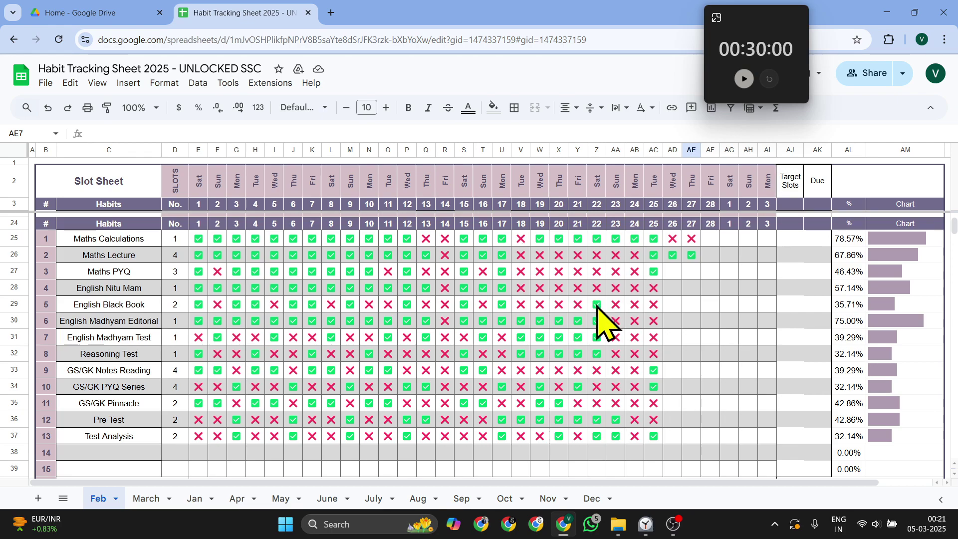
# For days 26 and 27, log 0 and 5 slots for Maths PYQ and 0 and 2 slots for English Nitu Mam
pyautogui.scroll(7, 603, 322)
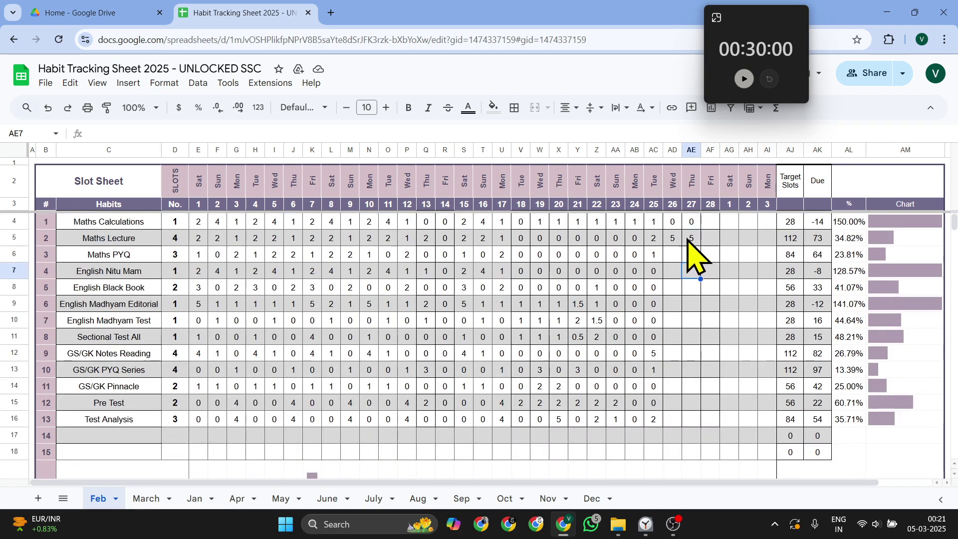
pyautogui.click(673, 257)
pyautogui.write('0')
pyautogui.press('Return')
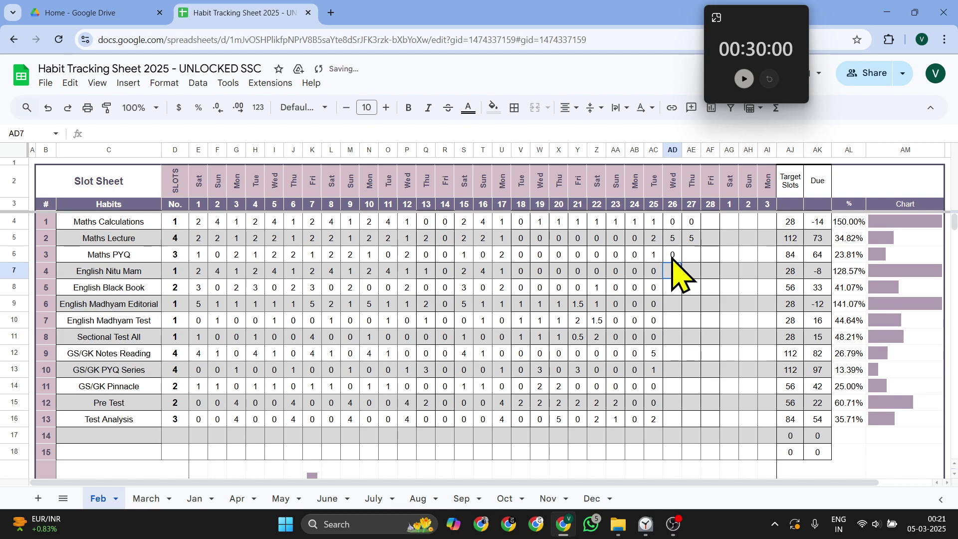
pyautogui.click(687, 259)
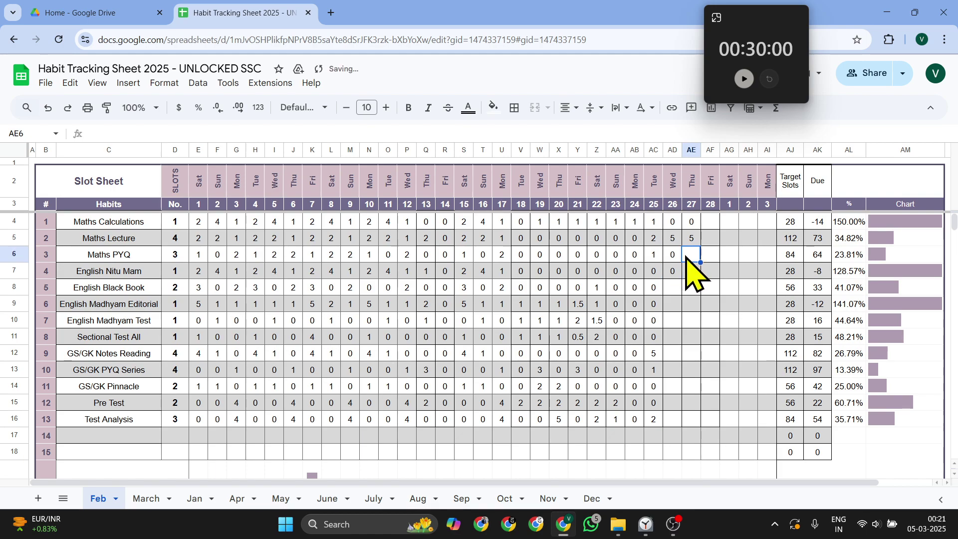
pyautogui.write('5')
pyautogui.press('Return')
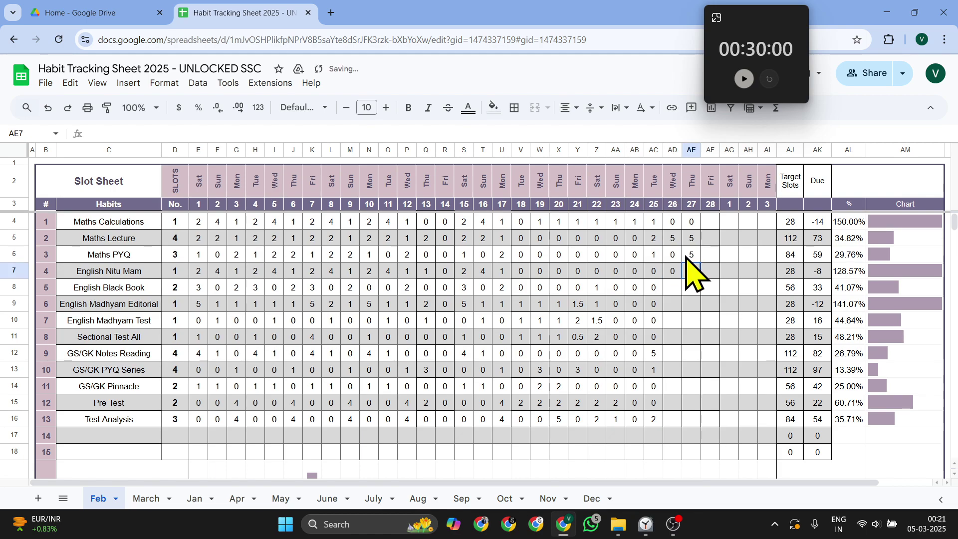
pyautogui.click(725, 321)
# Compare the Slot Sheet entries for days 26 and 27 with their marks and completion percentages in the Attempt Check Sheet
pyautogui.scroll(-5, 725, 322)
pyautogui.scroll(-3, 729, 339)
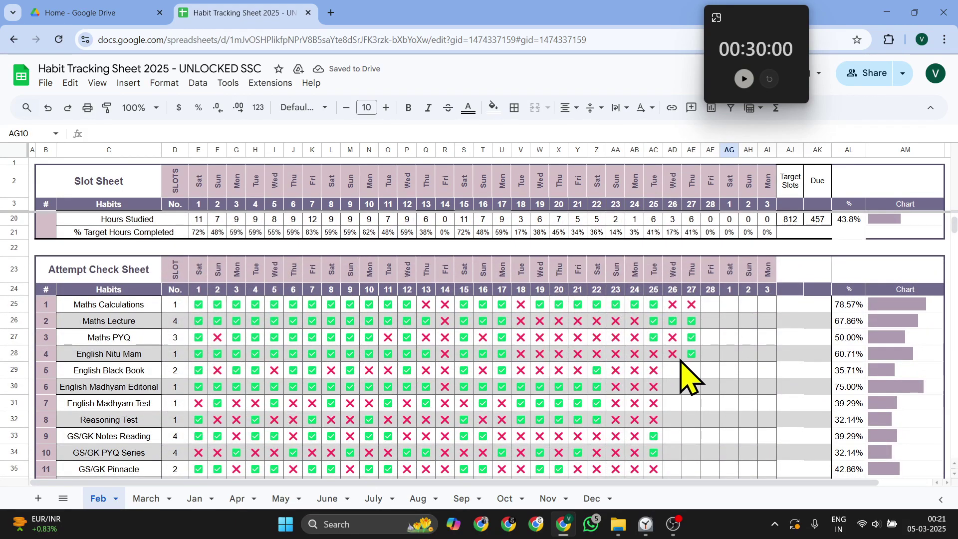
pyautogui.scroll(8, 689, 384)
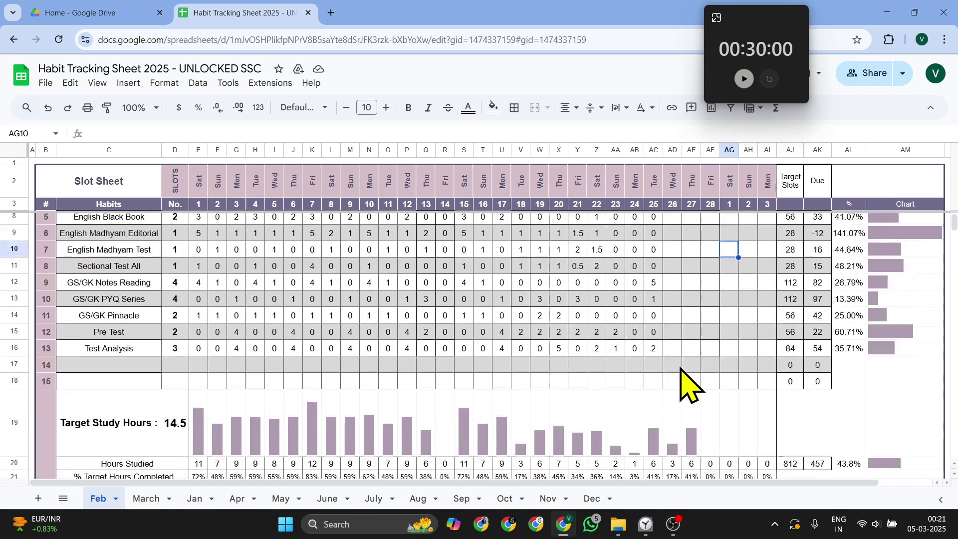
pyautogui.scroll(-2, 689, 384)
pyautogui.scroll(3, 688, 384)
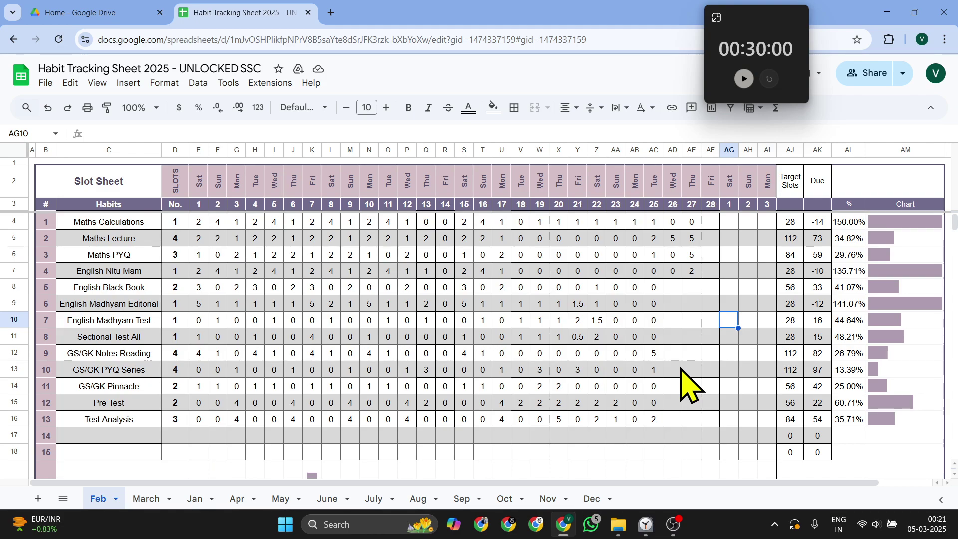
pyautogui.scroll(-6, 689, 384)
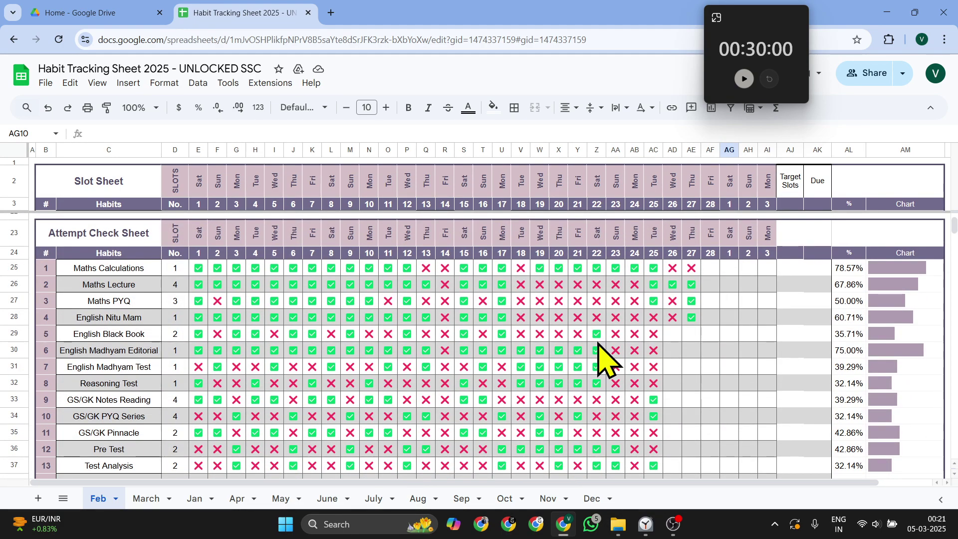
pyautogui.scroll(-1, 604, 356)
pyautogui.scroll(7, 606, 357)
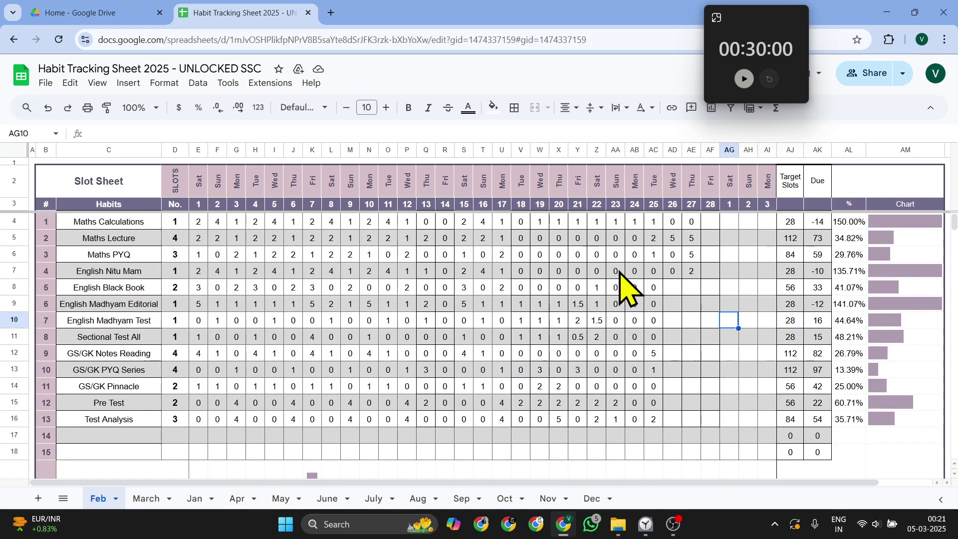
pyautogui.scroll(-6, 549, 329)
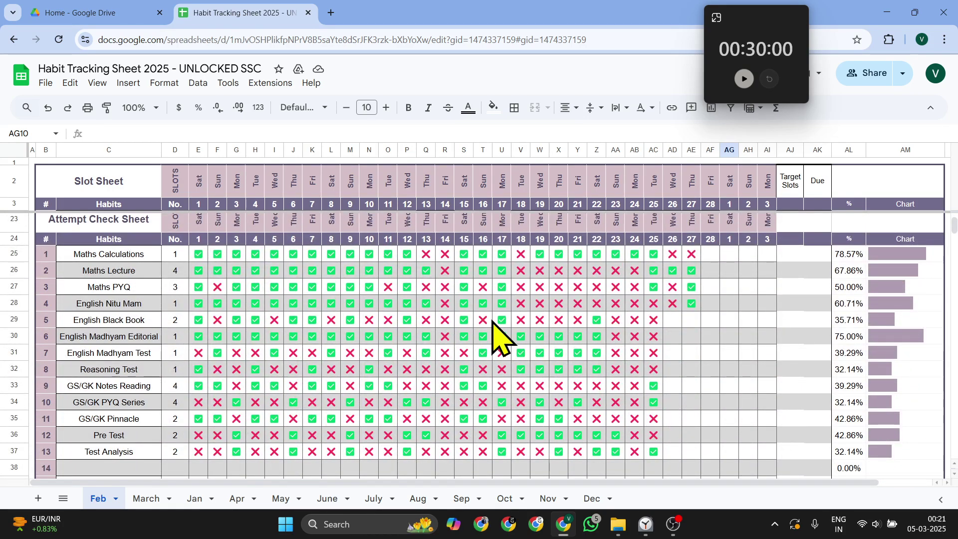
# Inspect the Maths Calculations marks on days 1 and 14 in the Attempt Check Sheet and the first three habit names in C25:C27
pyautogui.click(198, 255)
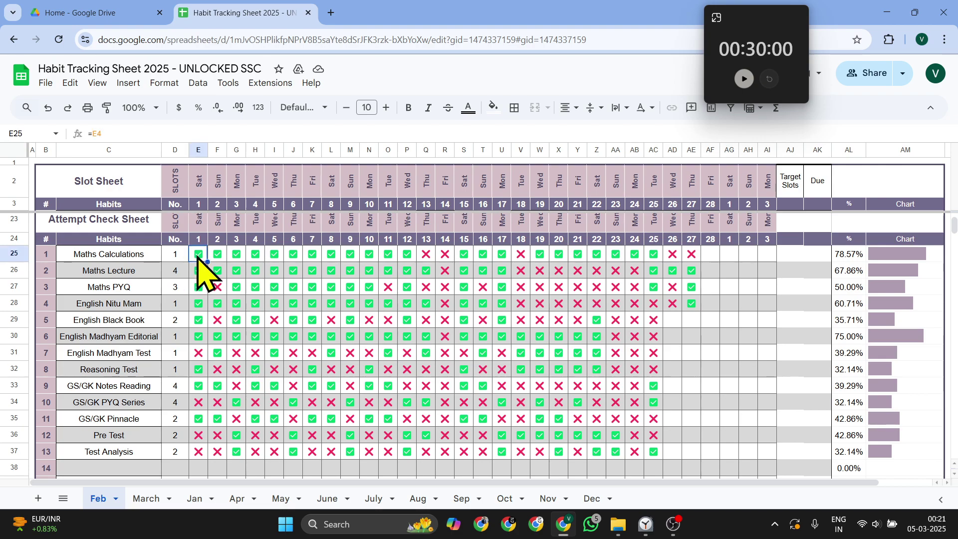
pyautogui.click(442, 254)
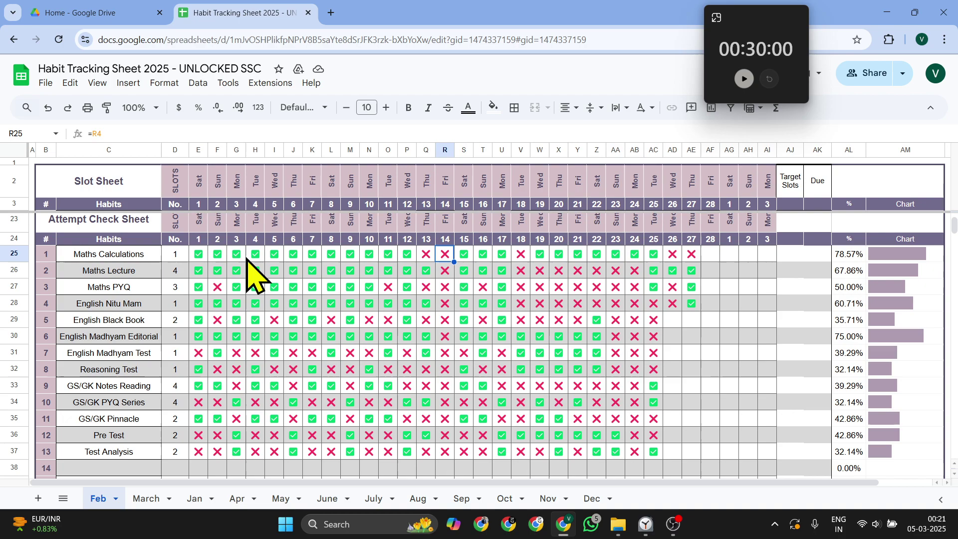
pyautogui.click(196, 255)
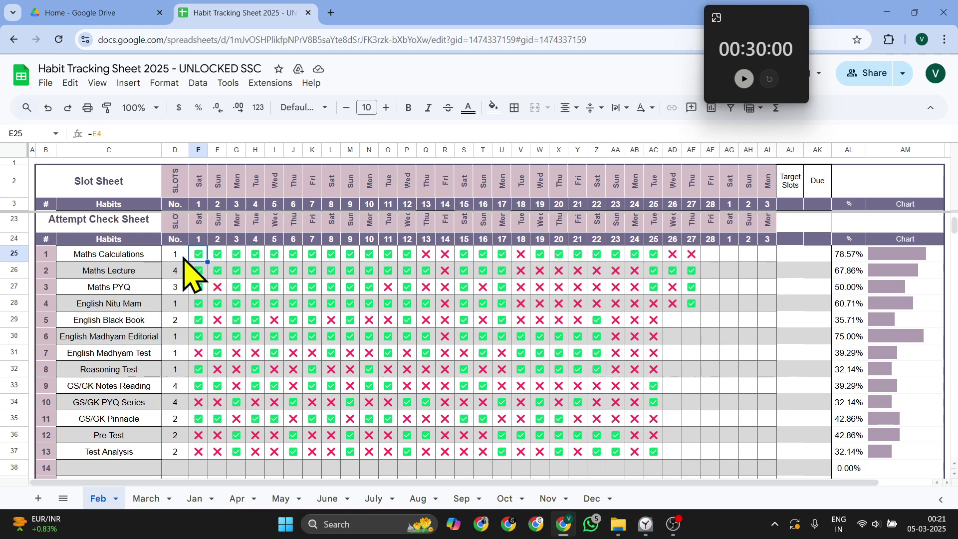
pyautogui.click(146, 260)
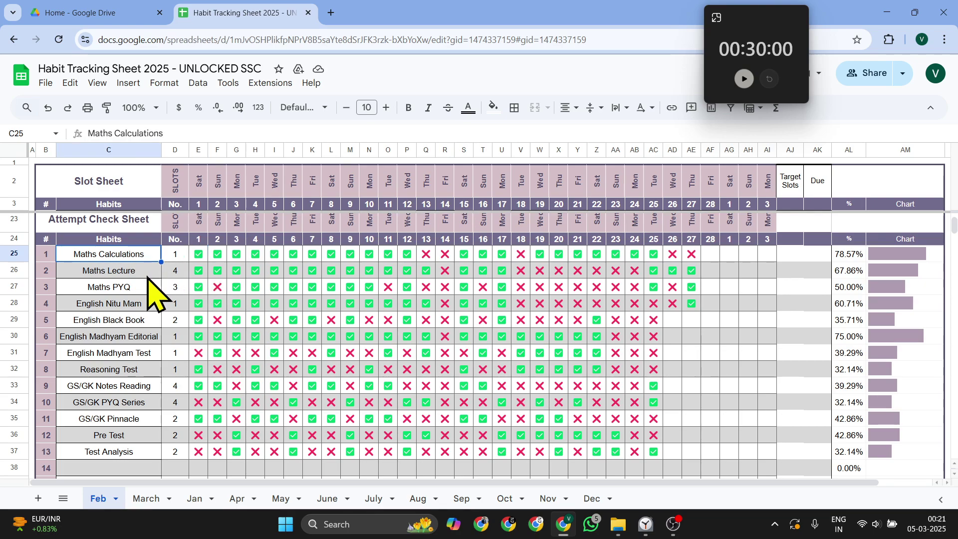
pyautogui.click(148, 275)
pyautogui.click(143, 293)
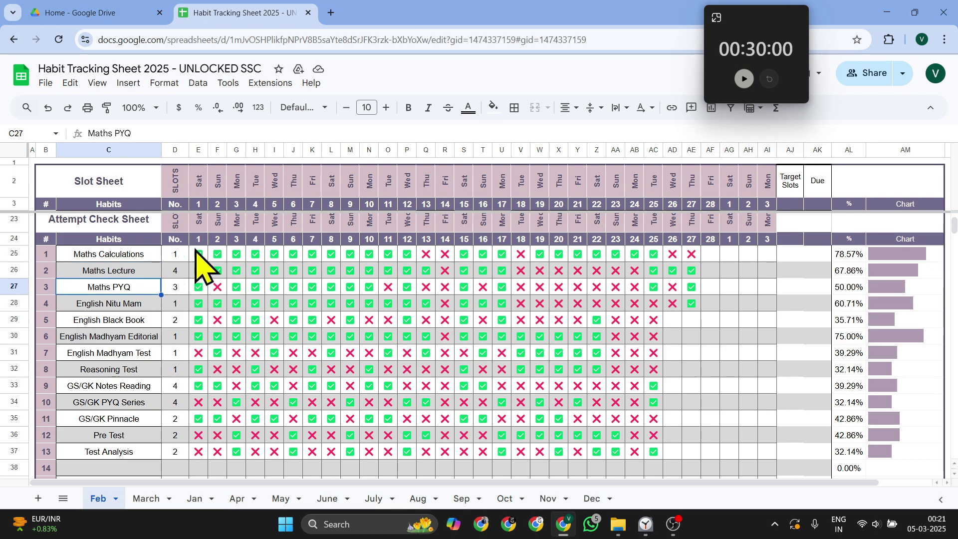
# Examine the day 1 marks in E25:E34, from Maths Calculations down to GS/GK PYQ Series
pyautogui.moveTo(202, 256); pyautogui.dragTo(200, 339)
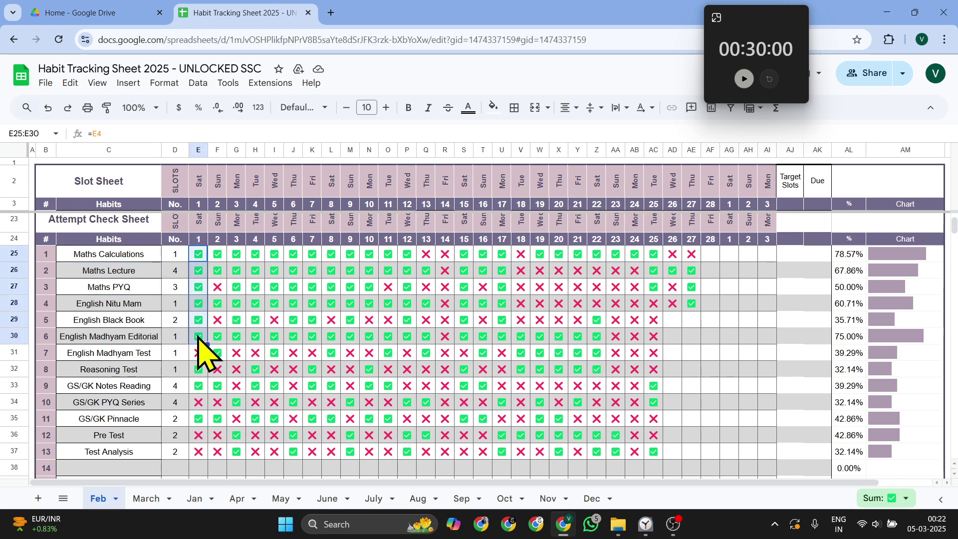
pyautogui.click(194, 355)
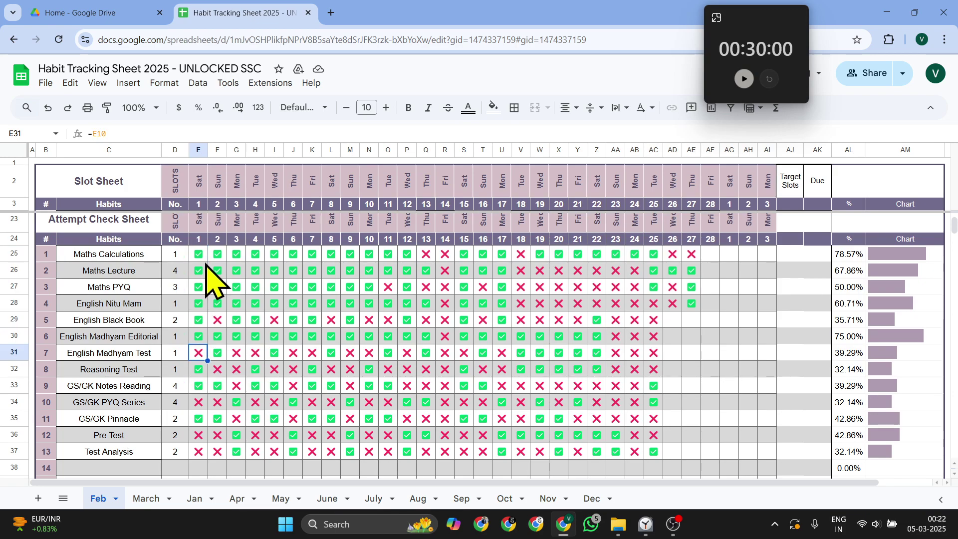
pyautogui.moveTo(203, 256); pyautogui.dragTo(201, 335)
pyautogui.scroll(-1, 202, 348)
pyautogui.scroll(-1, 201, 345)
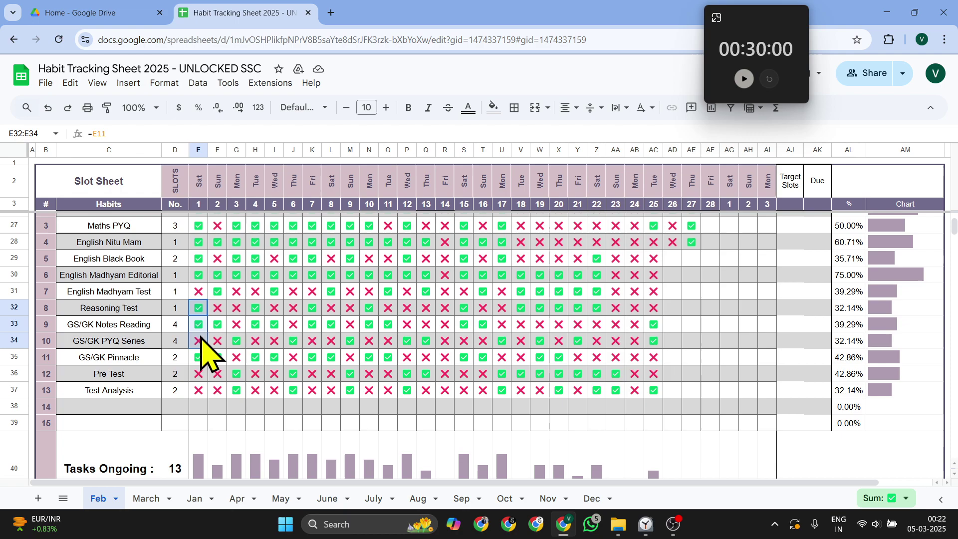
# Review the Attempt Check Sheet's daily marks, slot numbers and completion percentages across all habits, including English Nitu Mam's day 3 mark in G28
pyautogui.scroll(-1, 219, 358)
pyautogui.scroll(2, 215, 357)
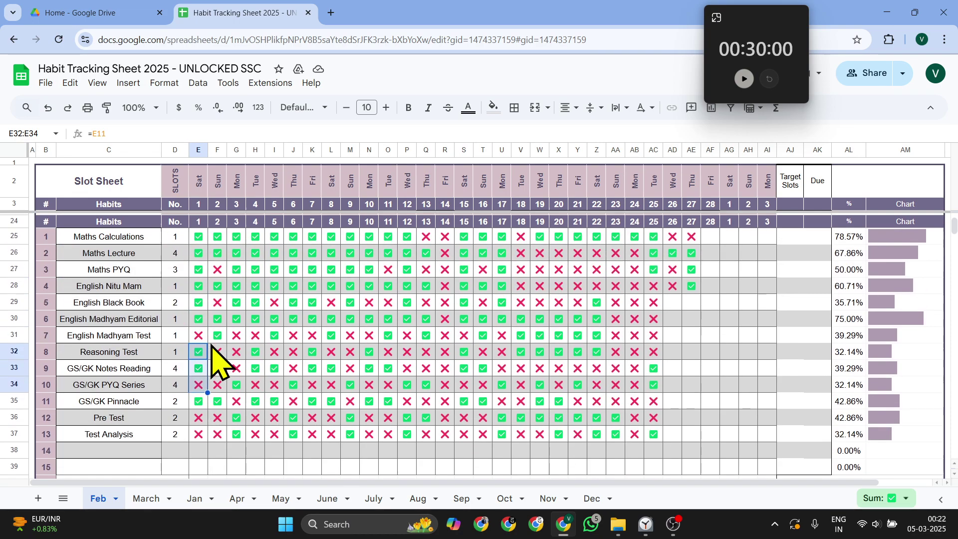
pyautogui.scroll(2, 217, 360)
pyautogui.click(244, 346)
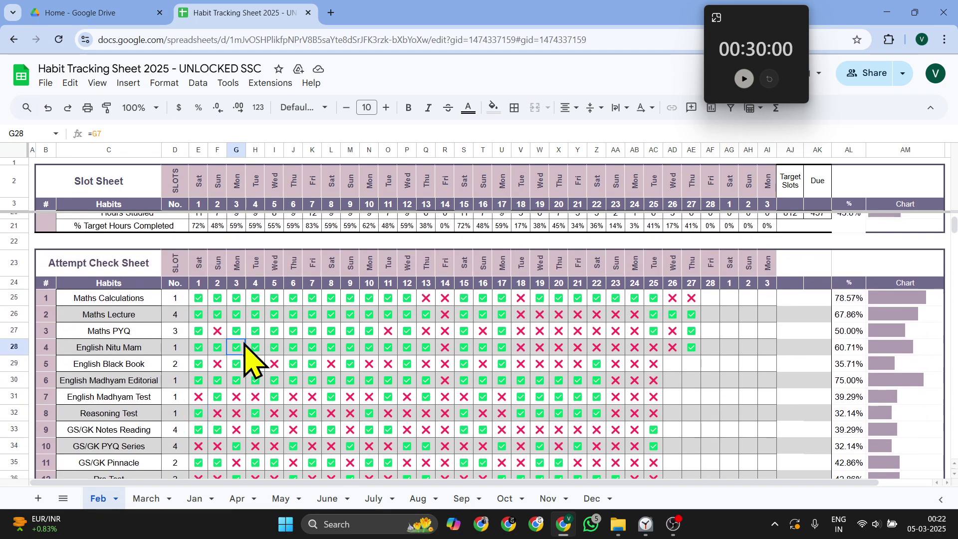
pyautogui.scroll(-2, 244, 346)
pyautogui.hscroll(1, 452, 342)
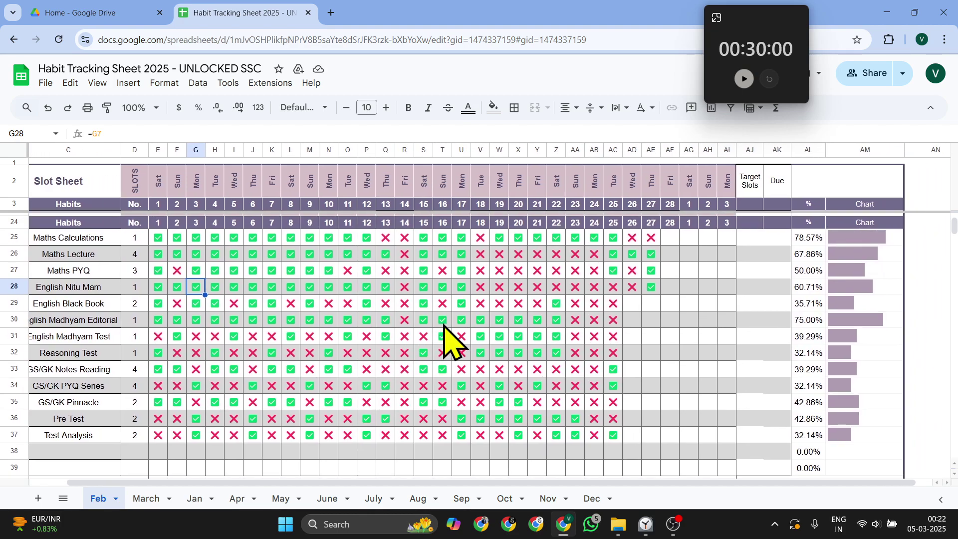
pyautogui.scroll(1, 445, 324)
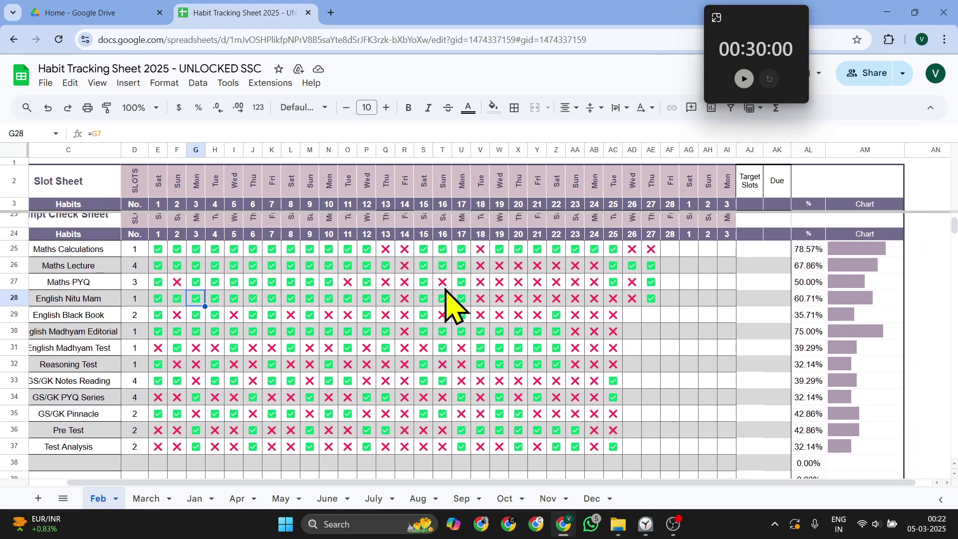
pyautogui.scroll(2, 446, 289)
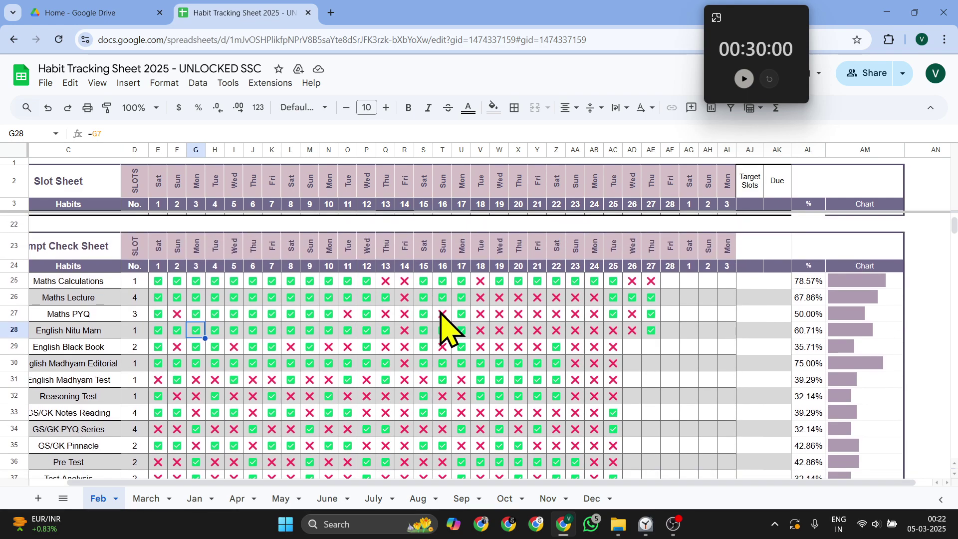
pyautogui.scroll(-3, 477, 340)
pyautogui.hscroll(-1, 476, 337)
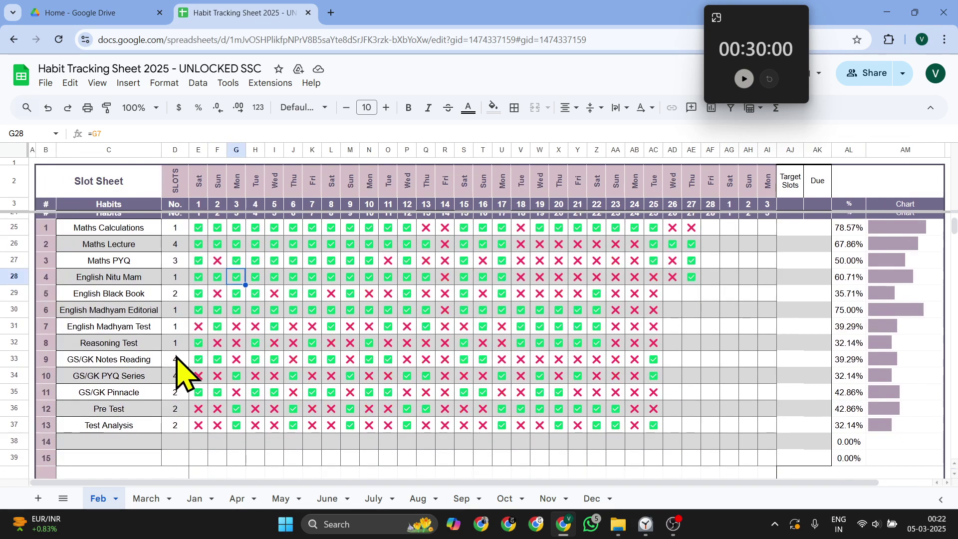
pyautogui.scroll(5, 181, 260)
pyautogui.scroll(-5, 181, 262)
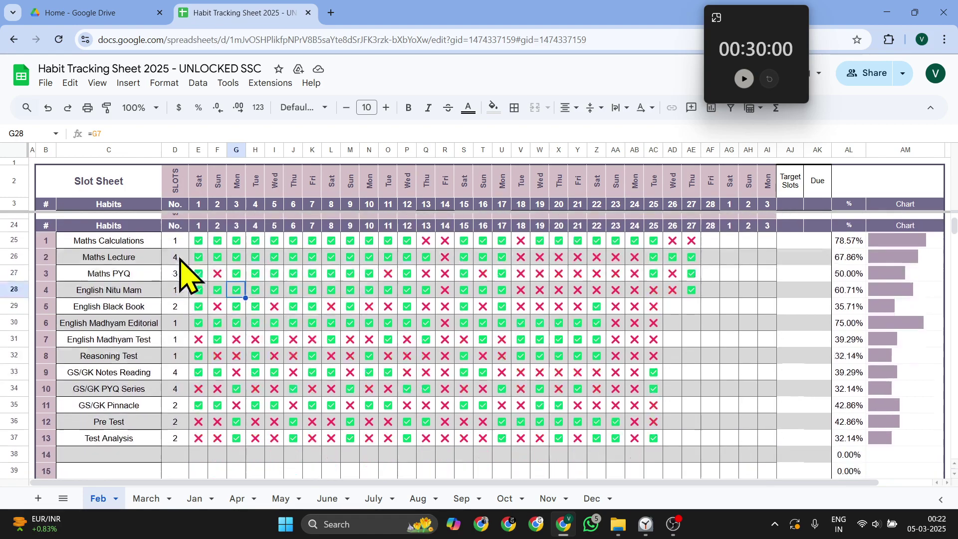
# Compare the habit list in the Slot Sheet with the habits in C25:C37 of the Attempt Check Sheet
pyautogui.scroll(7, 152, 239)
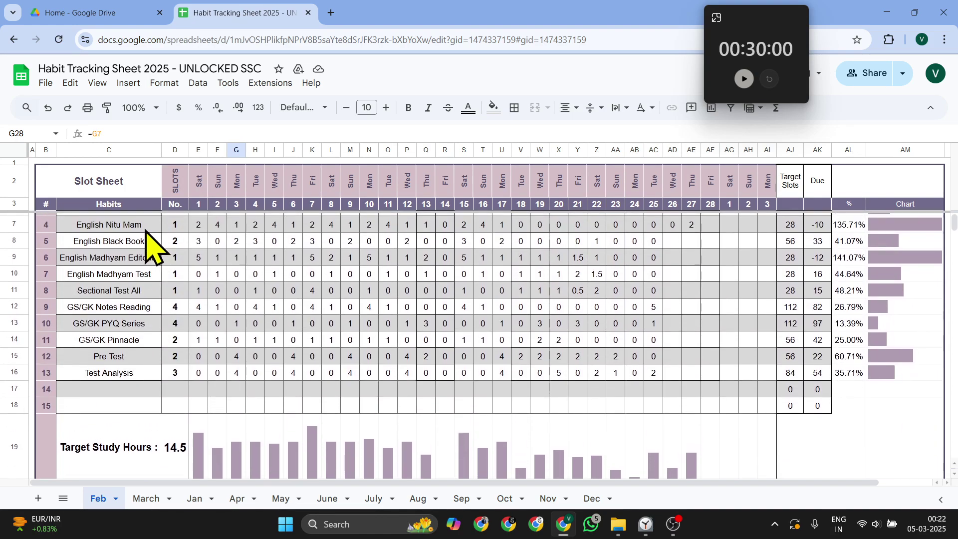
pyautogui.scroll(1, 135, 238)
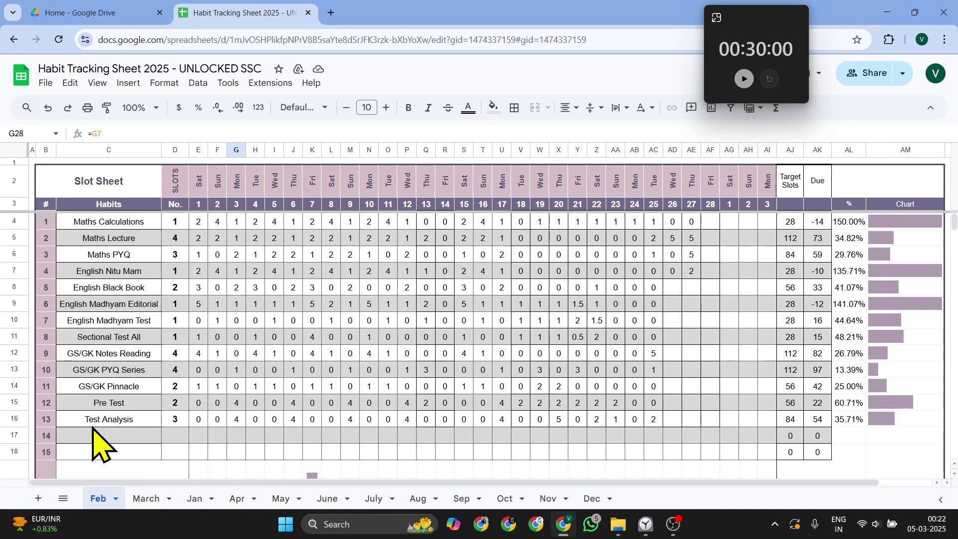
pyautogui.scroll(-8, 93, 429)
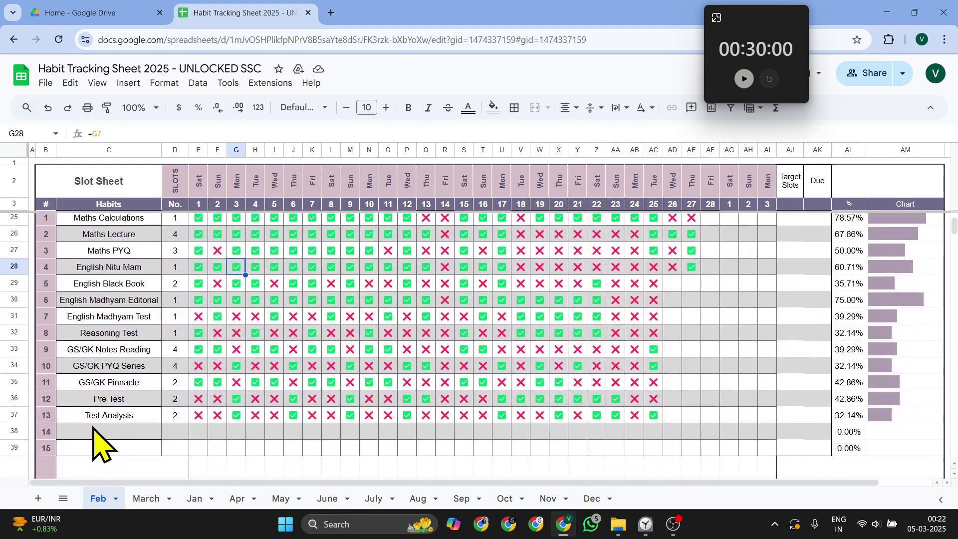
pyautogui.scroll(1, 94, 439)
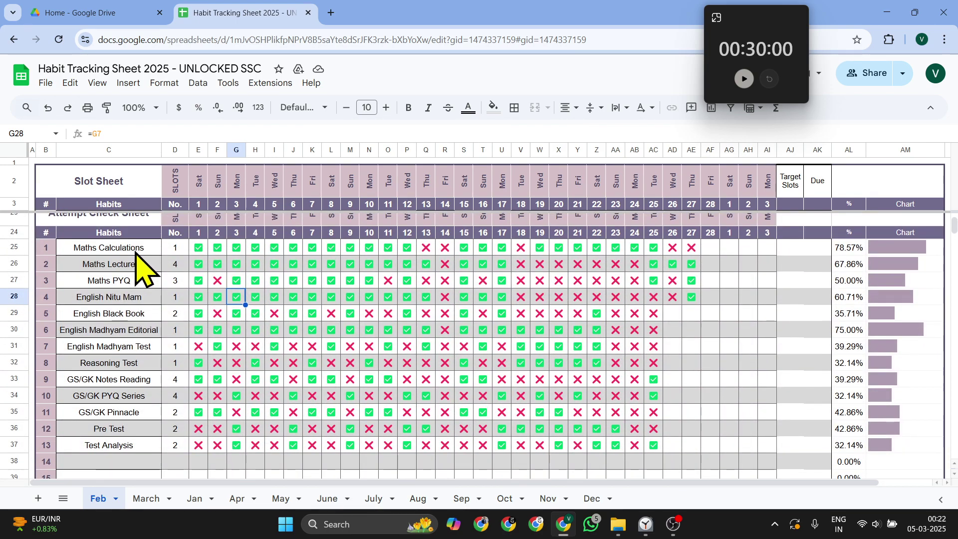
pyautogui.moveTo(136, 252); pyautogui.dragTo(115, 441)
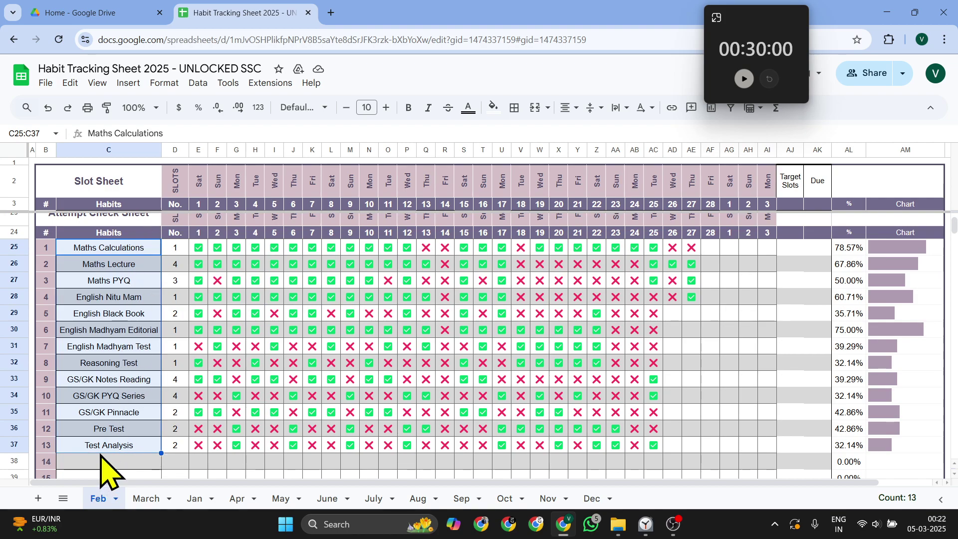
pyautogui.scroll(-1, 99, 449)
pyautogui.scroll(2, 193, 316)
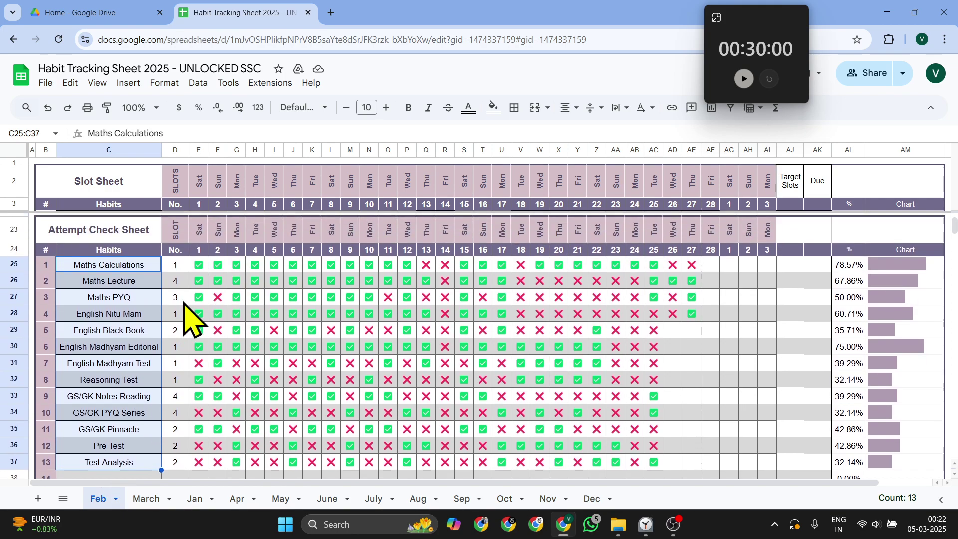
# Examine the slot numbers in D25:D34 of the Attempt Check Sheet and the last habit's serial number in B37
pyautogui.moveTo(178, 266); pyautogui.dragTo(176, 413)
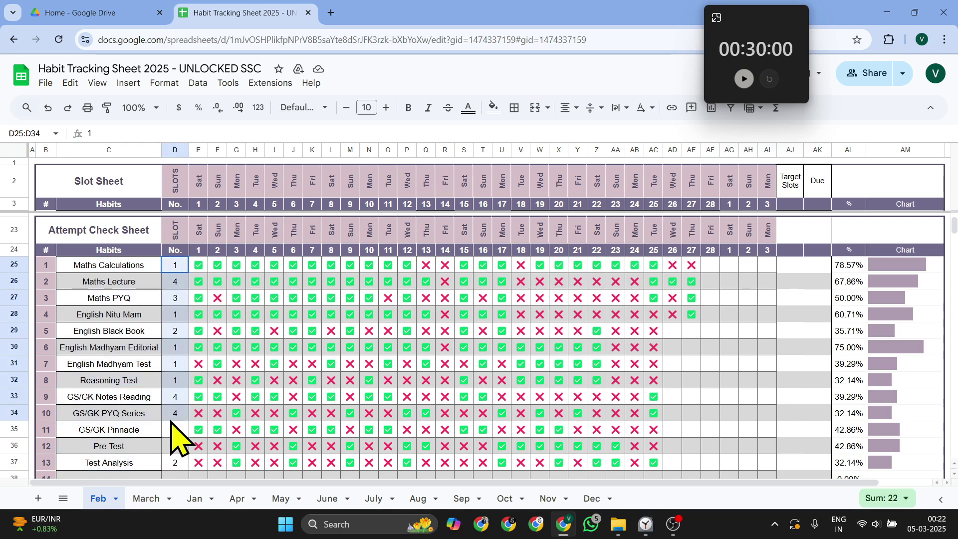
pyautogui.scroll(-3, 175, 430)
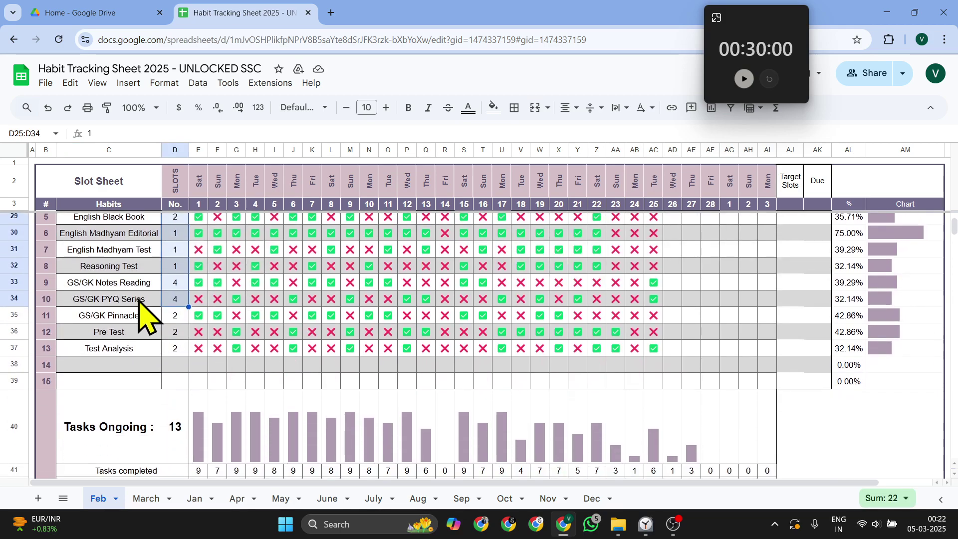
pyautogui.scroll(-2, 169, 352)
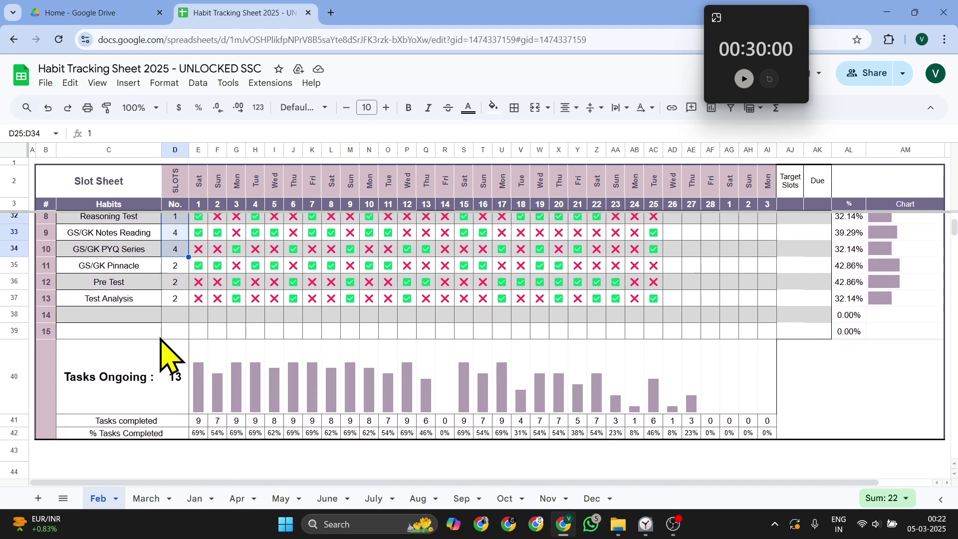
pyautogui.scroll(1, 150, 354)
pyautogui.click(56, 340)
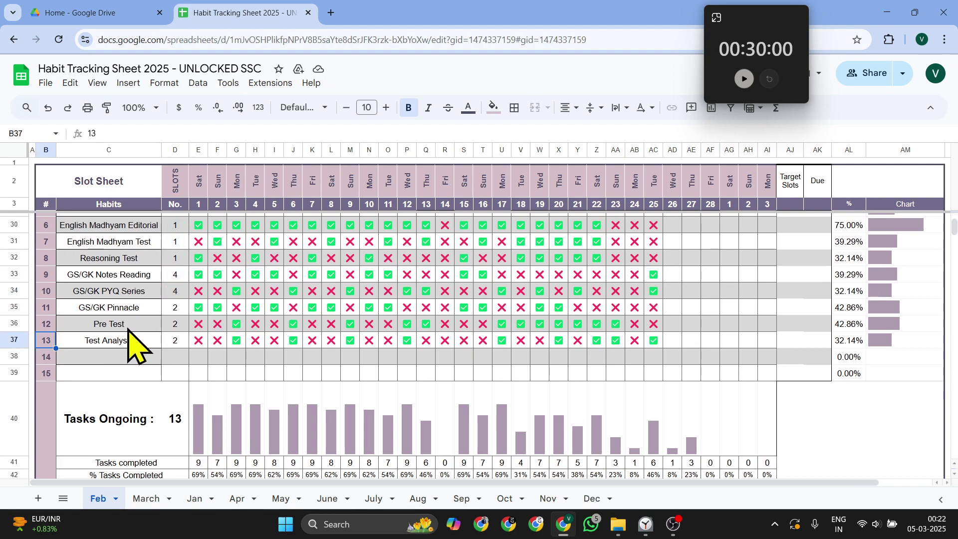
# Inspect the Test Analysis slot number in D16 and the Target Study Hours formula in D19 of the Slot Sheet
pyautogui.scroll(3, 142, 344)
pyautogui.scroll(5, 147, 344)
pyautogui.scroll(-2, 146, 342)
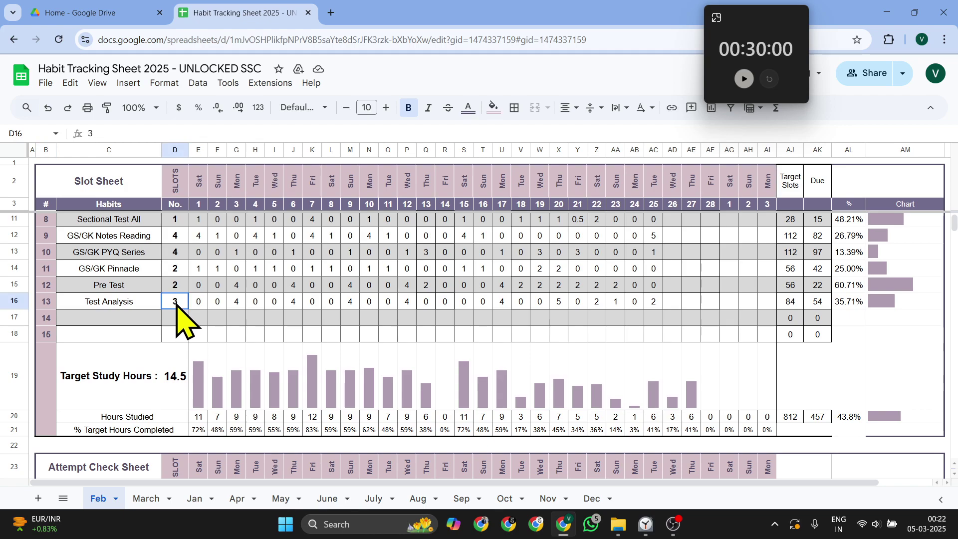
pyautogui.click(174, 377)
pyautogui.scroll(-6, 175, 376)
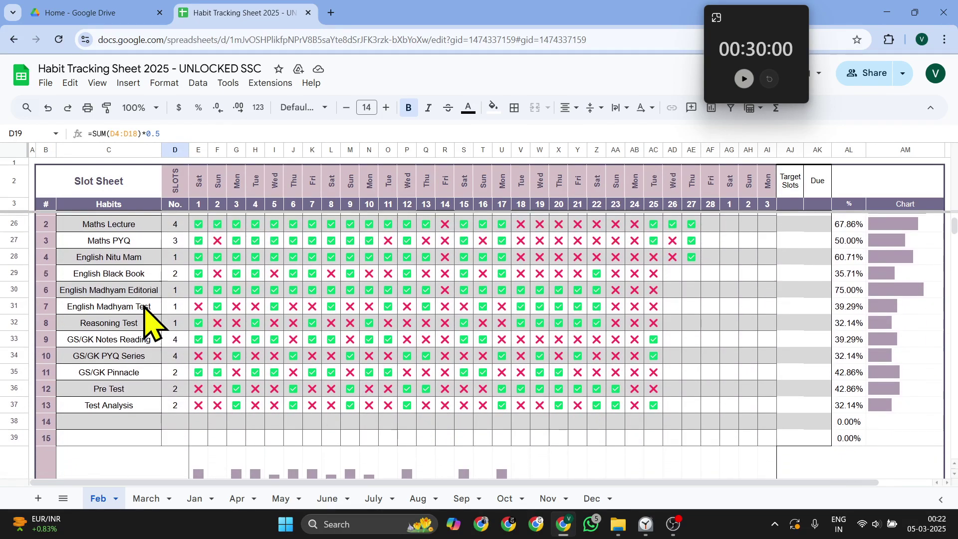
# Review the Attempt Check Sheet from its title down to the Test Analysis habit in C37
pyautogui.scroll(3, 144, 320)
pyautogui.click(101, 299)
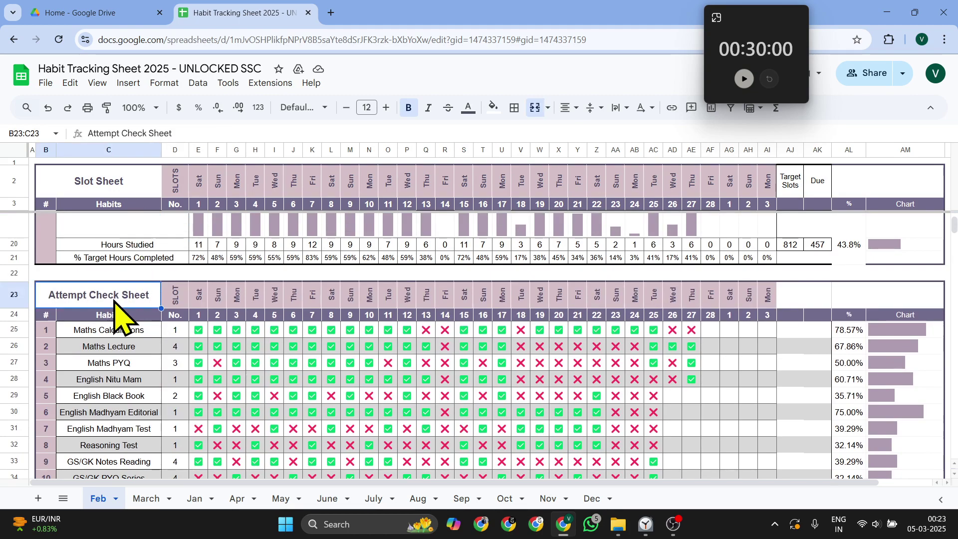
pyautogui.scroll(-2, 116, 315)
pyautogui.scroll(-3, 116, 315)
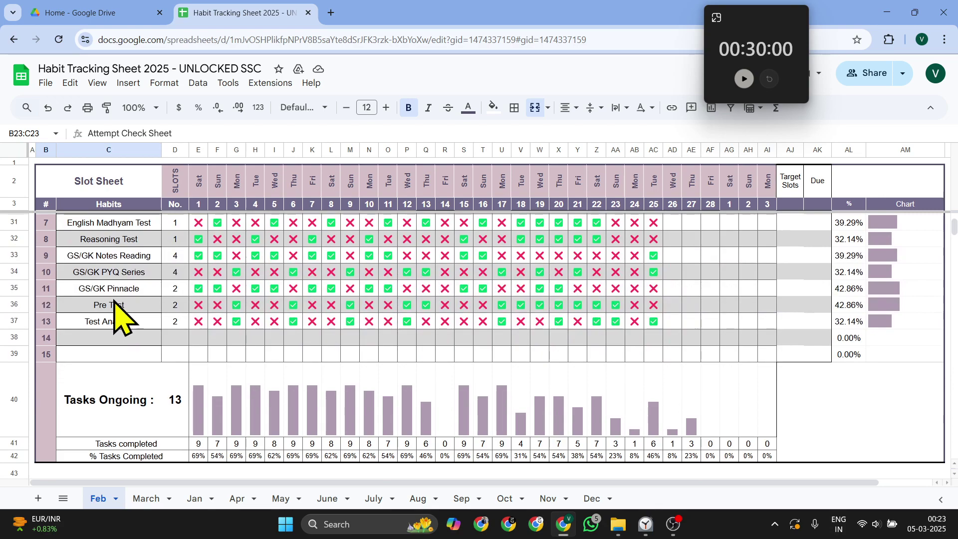
pyautogui.click(122, 324)
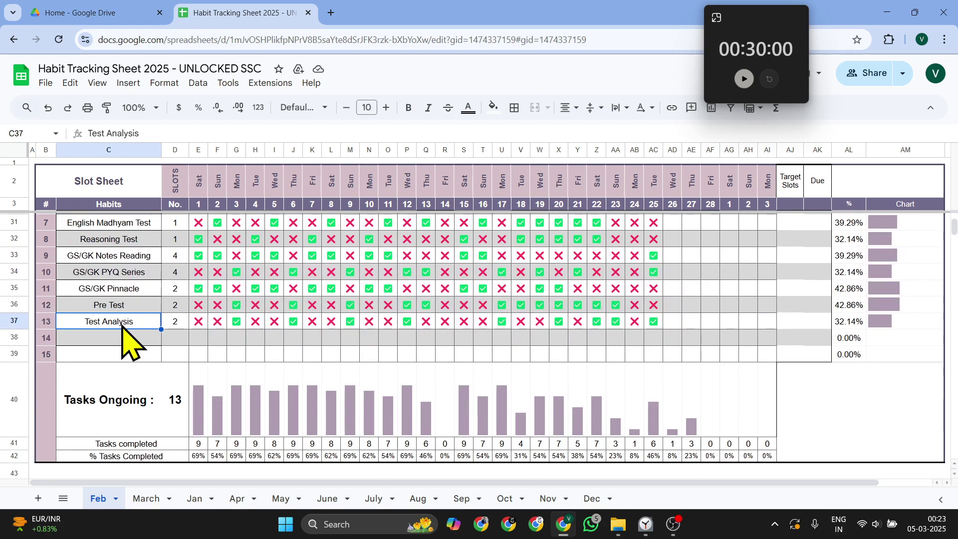
pyautogui.scroll(3, 128, 334)
pyautogui.scroll(2, 127, 334)
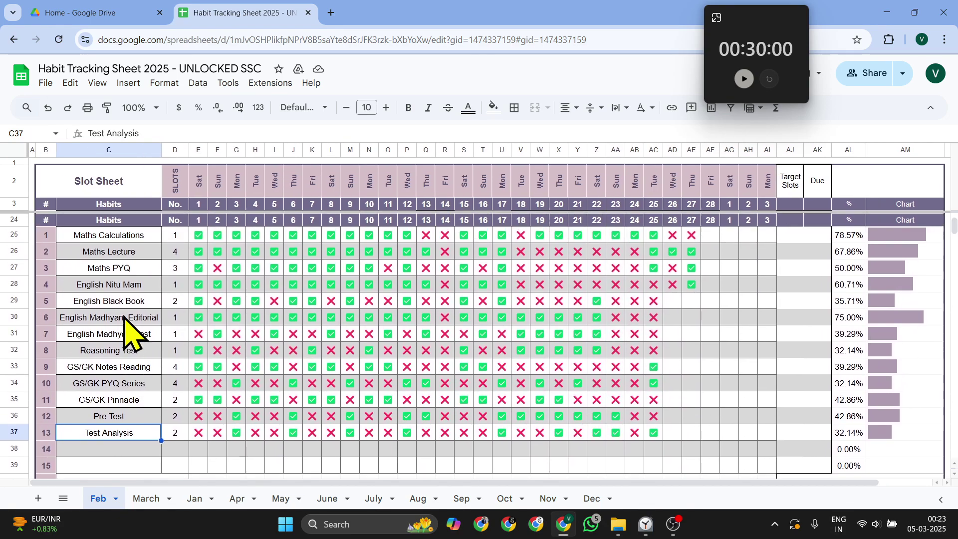
# Inspect the Tasks Ongoing formula in D40 below the Attempt Check Sheet's habits
pyautogui.scroll(-3, 127, 335)
pyautogui.scroll(-2, 131, 334)
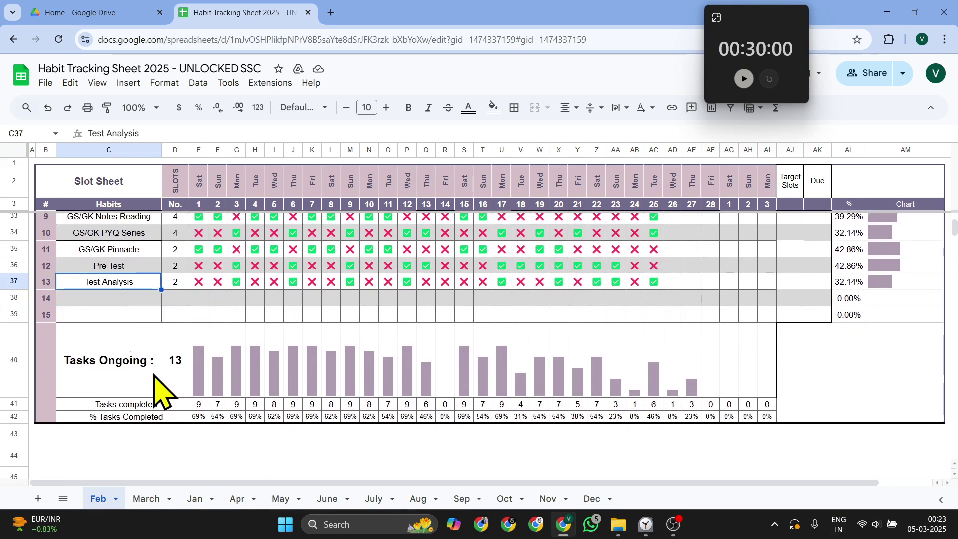
pyautogui.click(181, 376)
pyautogui.scroll(-1, 189, 391)
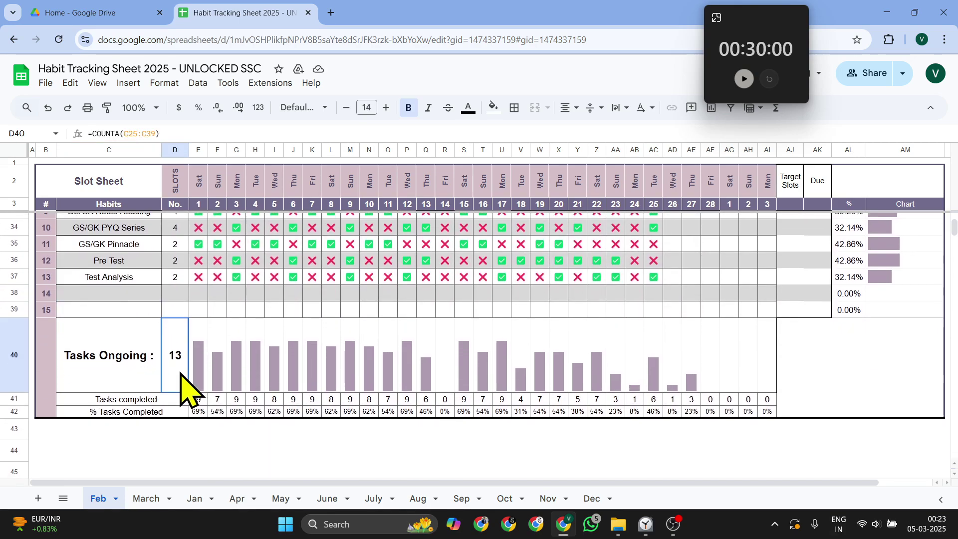
# Enter the trial habit "fgfdgdf" in C38 to test the Tasks Ongoing count, and clear the cell again
pyautogui.scroll(3, 188, 392)
pyautogui.click(130, 340)
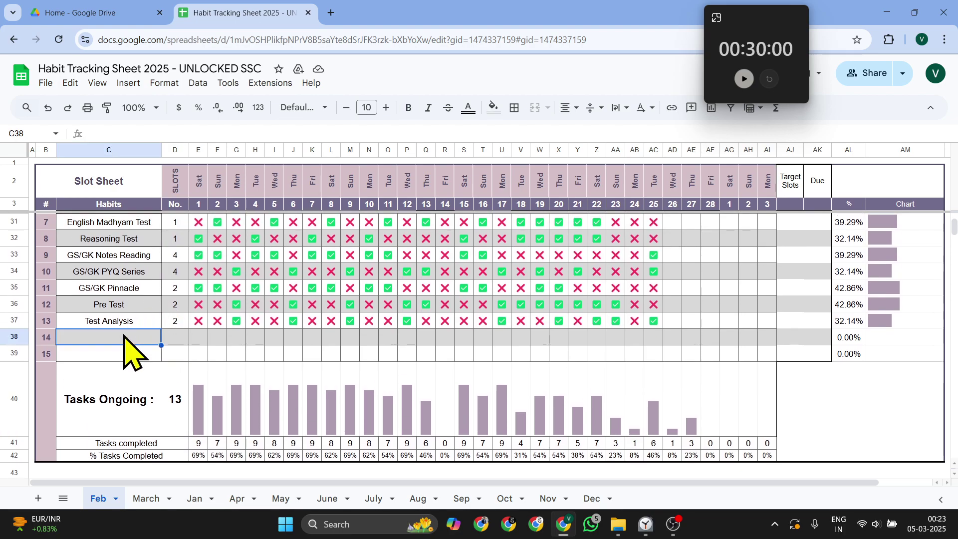
pyautogui.write('fgfdgdf')
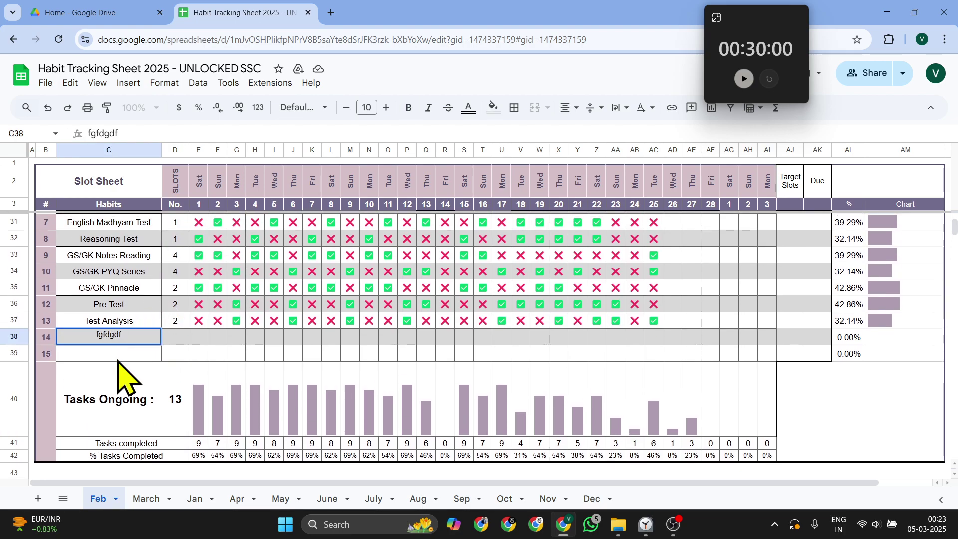
pyautogui.press('Return')
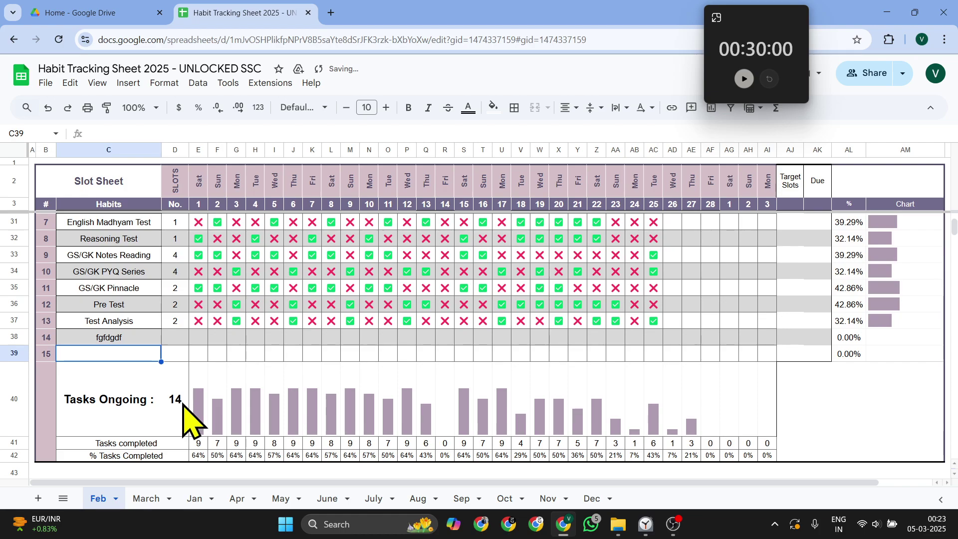
pyautogui.click(121, 339)
pyautogui.press('Delete')
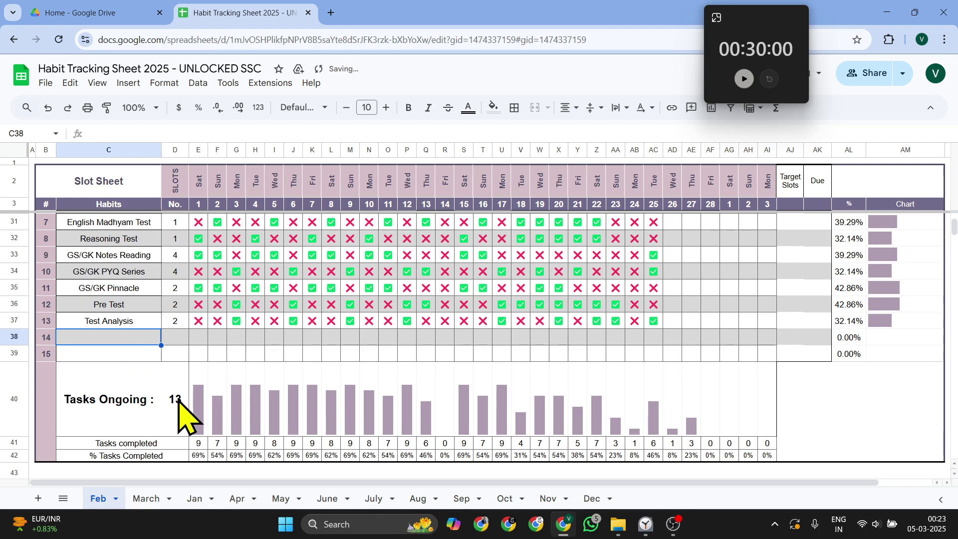
# Check the Tasks Ongoing formula in D40 against the day 1 marks, from Maths Calculations in E25 to Test Analysis in E37
pyautogui.click(184, 415)
pyautogui.scroll(5, 188, 413)
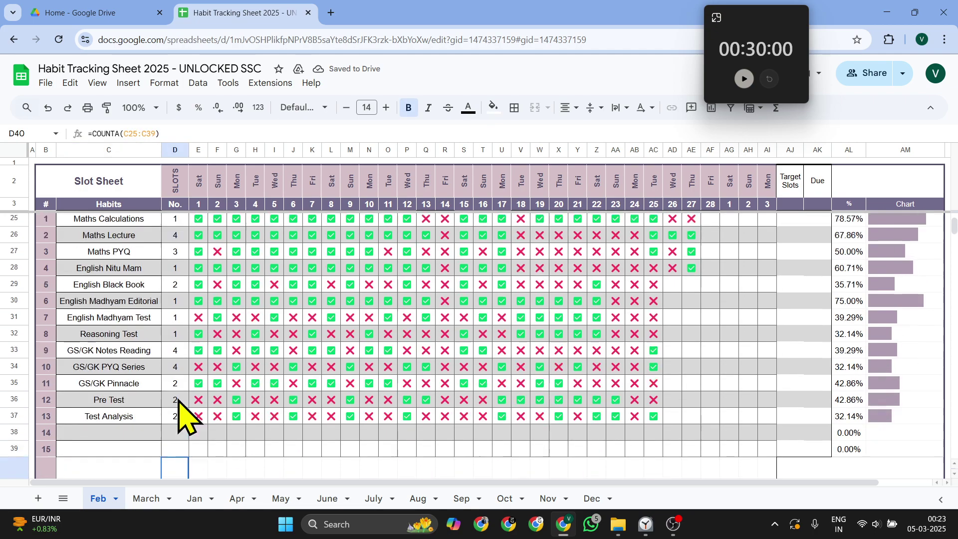
pyautogui.moveTo(198, 340); pyautogui.dragTo(202, 423)
pyautogui.scroll(-2, 202, 423)
pyautogui.scroll(-1, 200, 417)
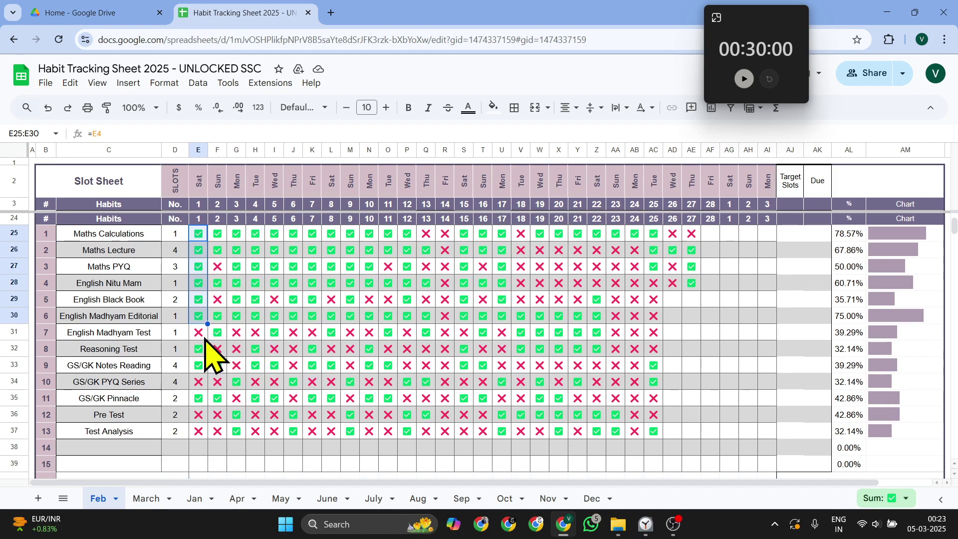
pyautogui.click(201, 432)
pyautogui.scroll(-3, 207, 444)
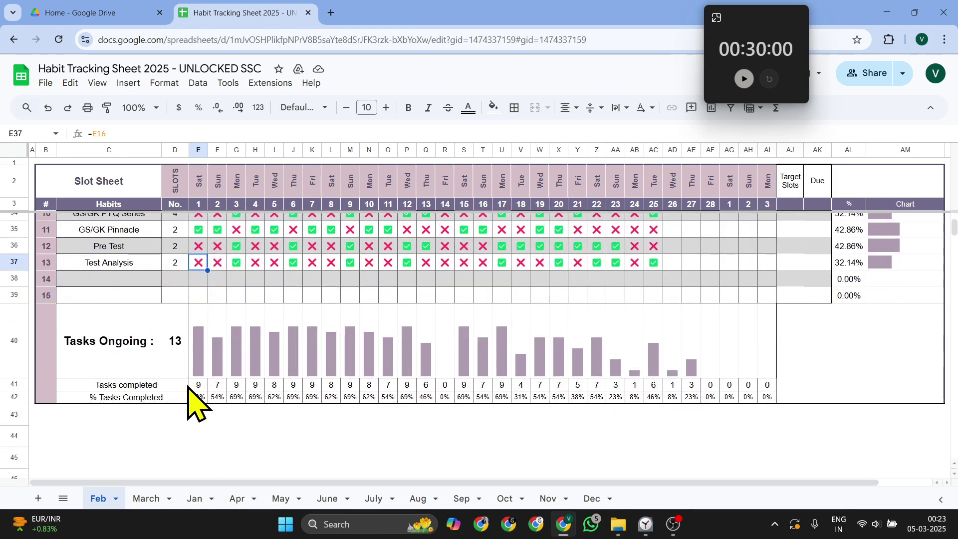
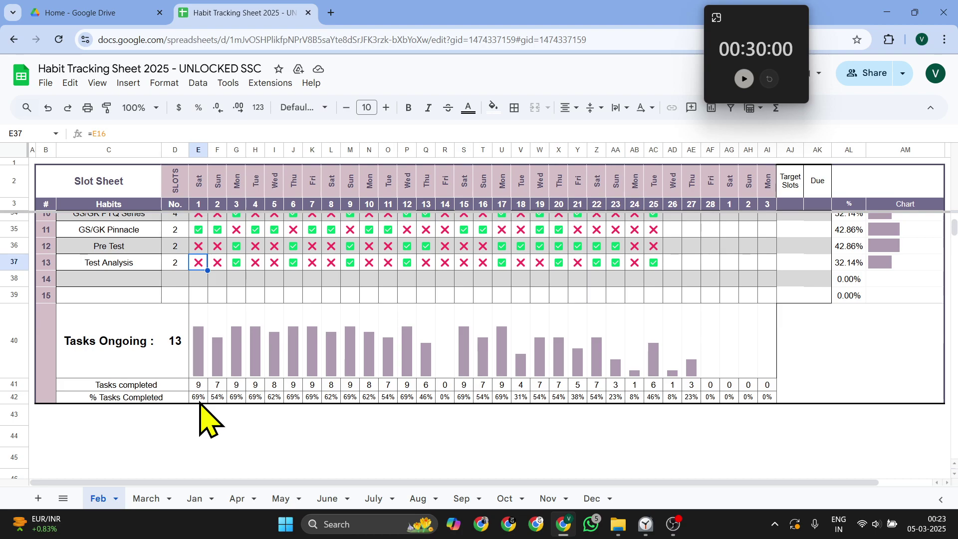
# Inspect the day 1 Tasks completed and % Tasks Completed formulas in E41 and E42 against that day's habit marks
pyautogui.click(140, 267)
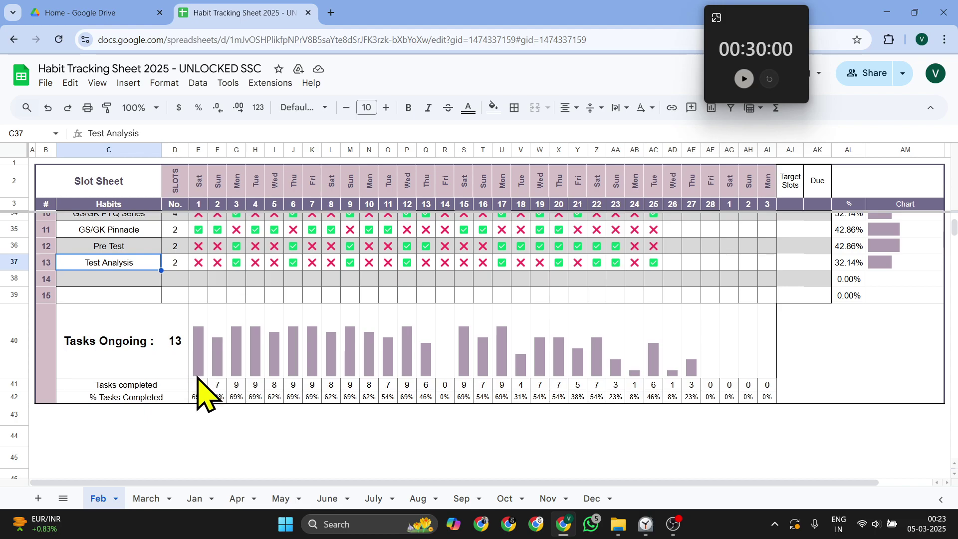
pyautogui.click(198, 395)
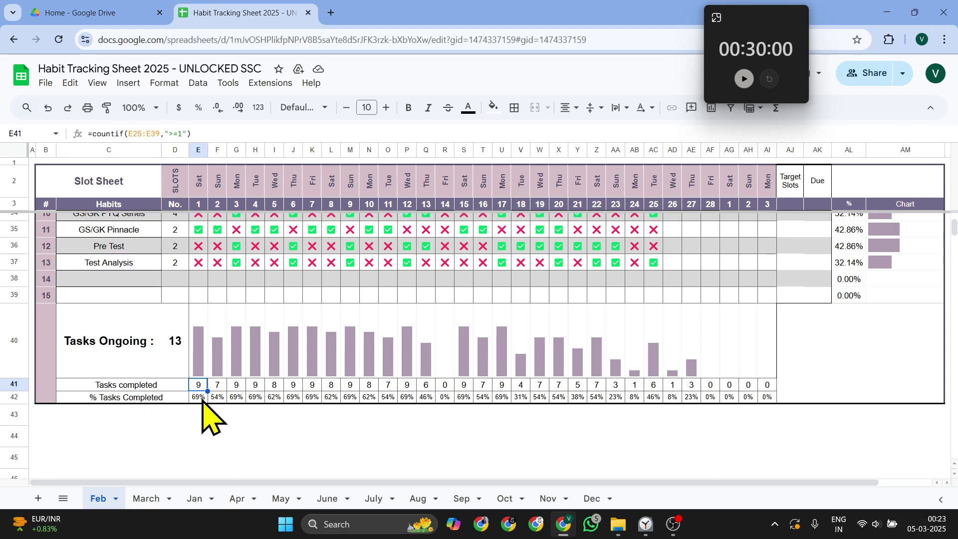
pyautogui.scroll(5, 202, 399)
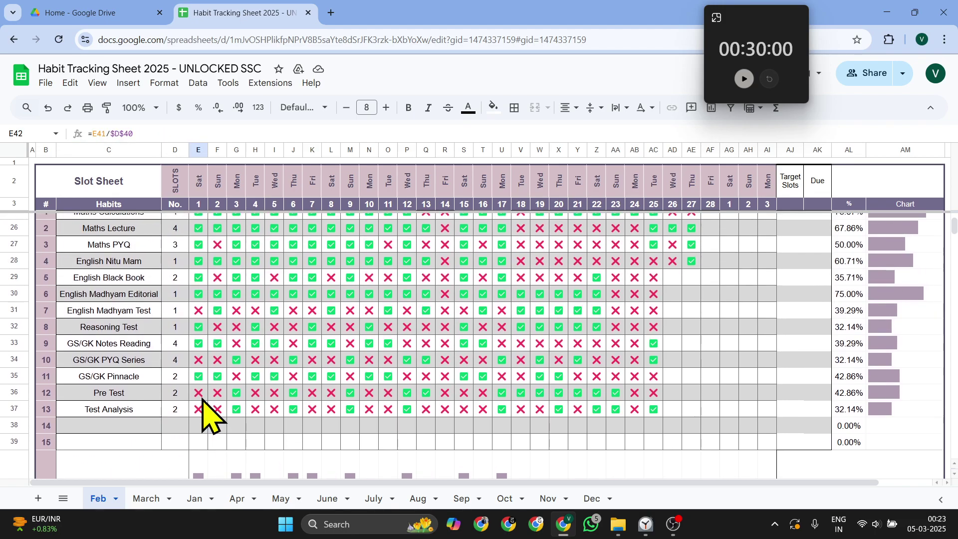
pyautogui.scroll(-3, 202, 399)
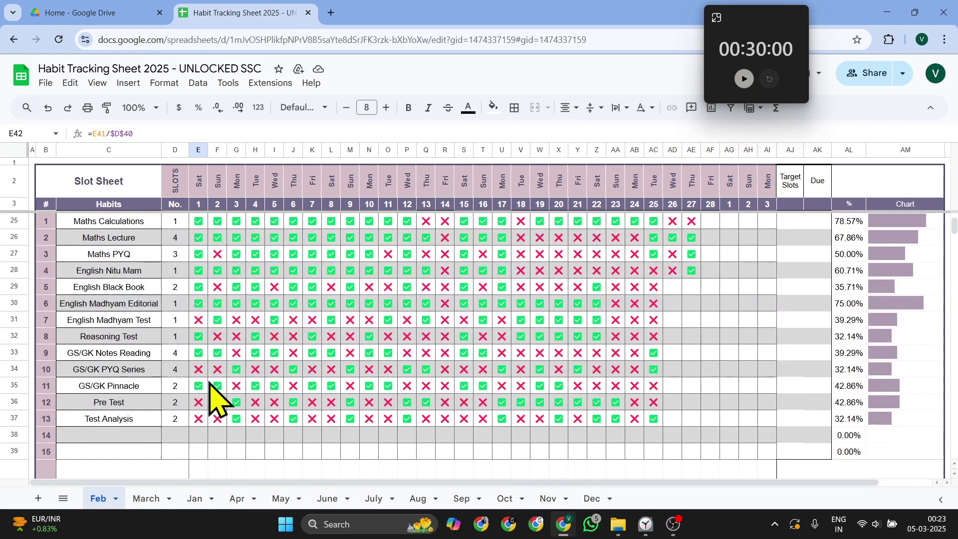
# Review the Attempt Check Sheet's marks and percentages across the month, and compare the day 1 marks with the Slot Sheet entries
pyautogui.hscroll(2, 312, 340)
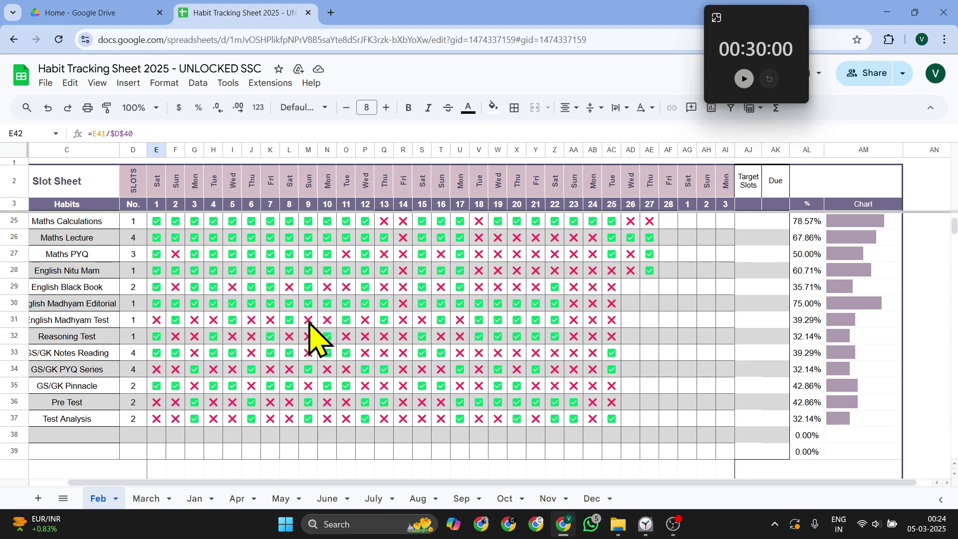
pyautogui.hscroll(-2, 311, 339)
pyautogui.scroll(1, 311, 339)
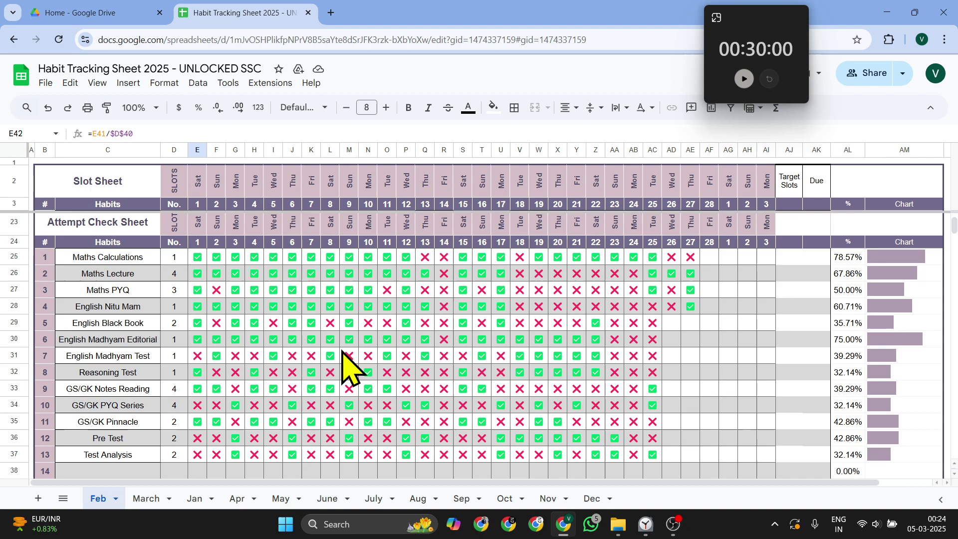
pyautogui.scroll(1, 375, 382)
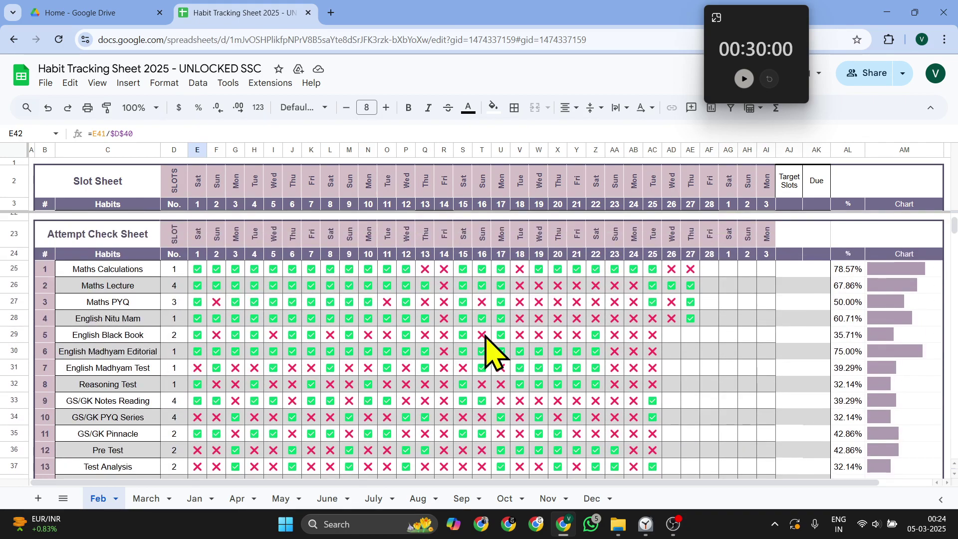
pyautogui.scroll(1, 224, 331)
pyautogui.scroll(-2, 228, 334)
pyautogui.scroll(2, 223, 325)
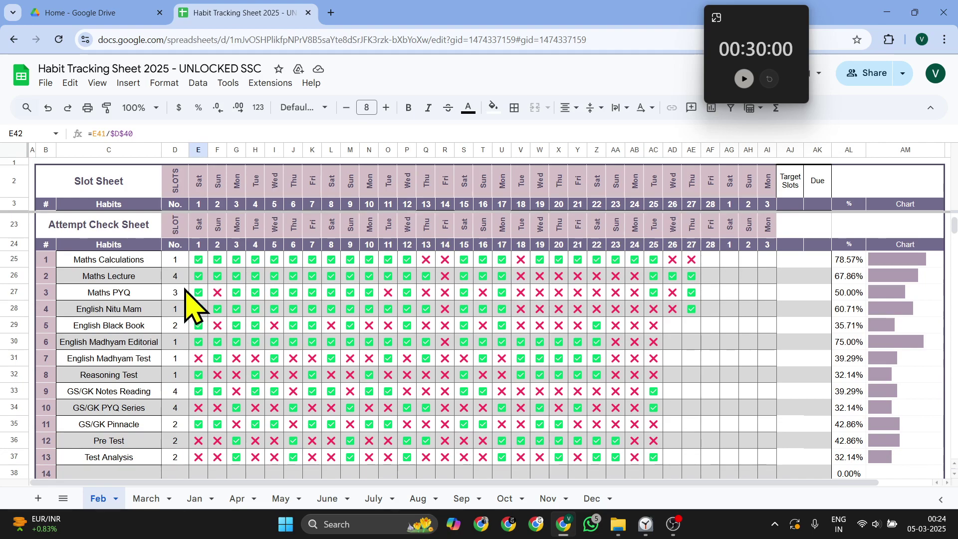
pyautogui.scroll(7, 204, 269)
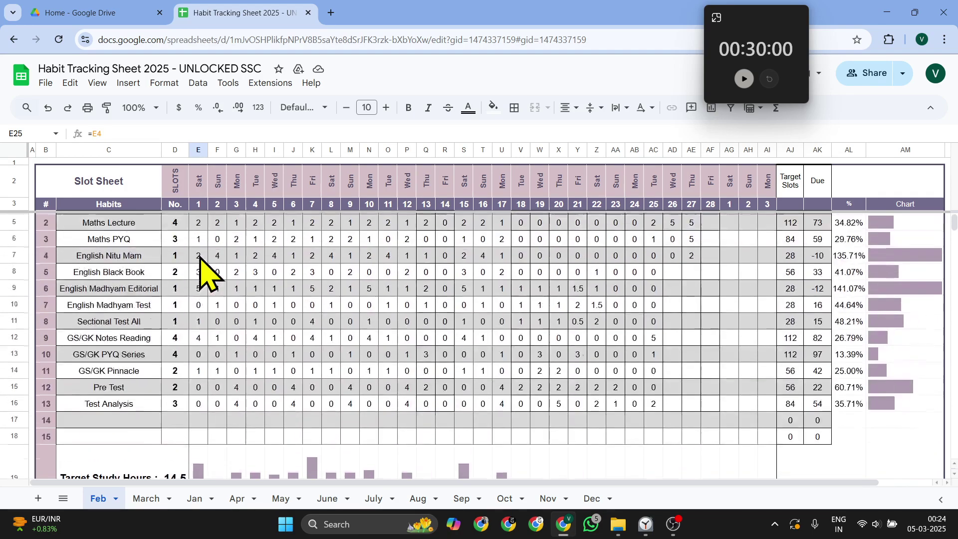
# Enter 0 slots for Maths Calculations in the February Slot Sheet from day 1 to day 25 (E4:AC4)
pyautogui.write('0')
pyautogui.press('Tab')
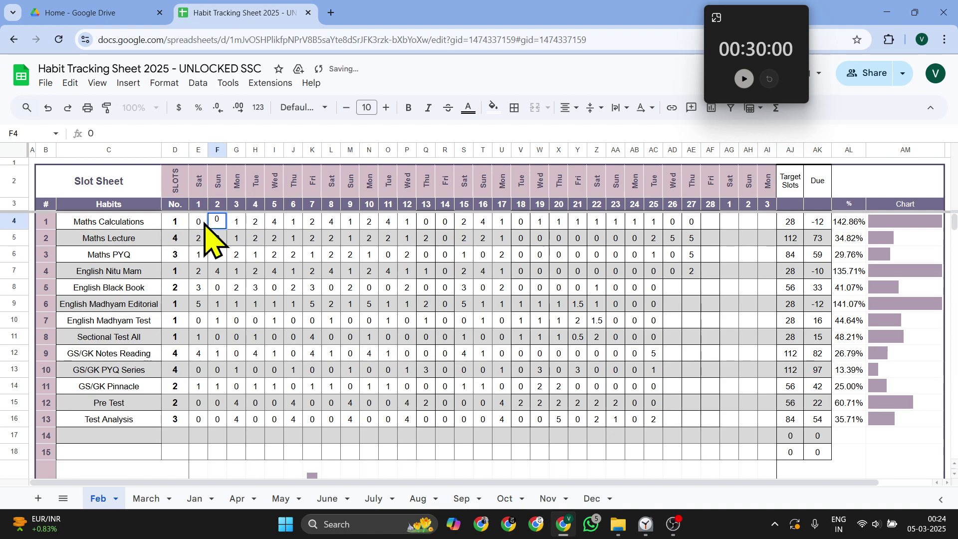
pyautogui.press('Left')
pyautogui.hotkey('shift', 'Right')
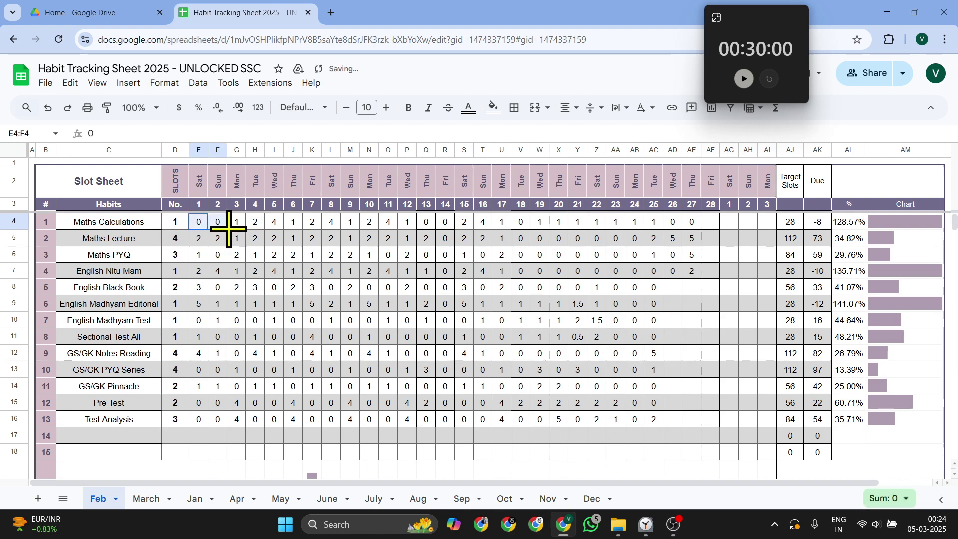
pyautogui.moveTo(228, 229); pyautogui.dragTo(649, 231)
# Check the Maths Calculations marks from E25 to AD25 in the Attempt Check Sheet against the percentage formula in AL25
pyautogui.scroll(-6, 541, 341)
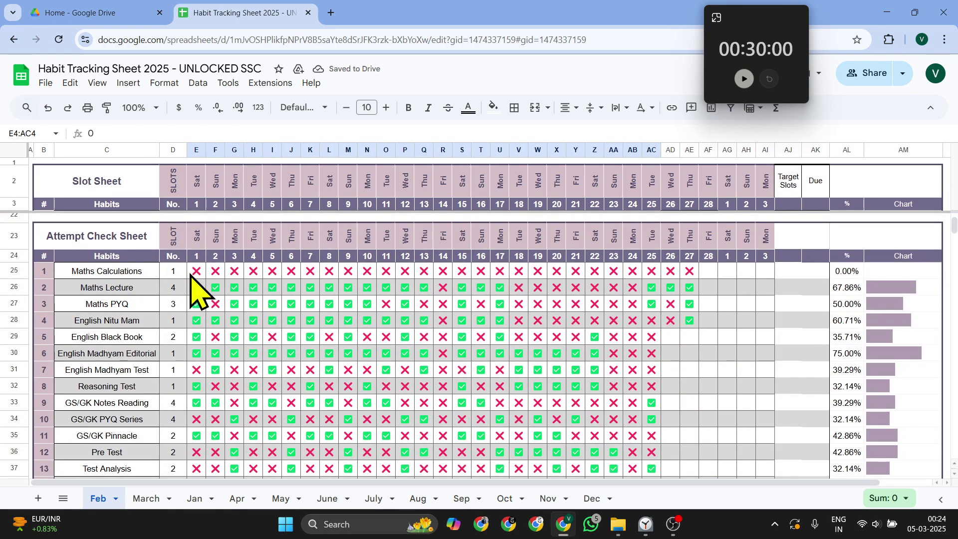
pyautogui.moveTo(194, 273); pyautogui.dragTo(671, 272)
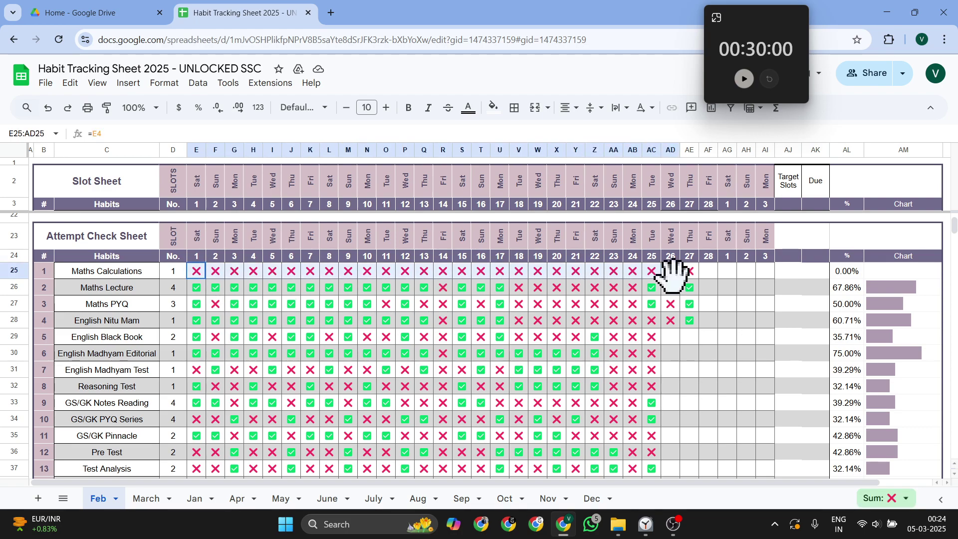
pyautogui.click(737, 294)
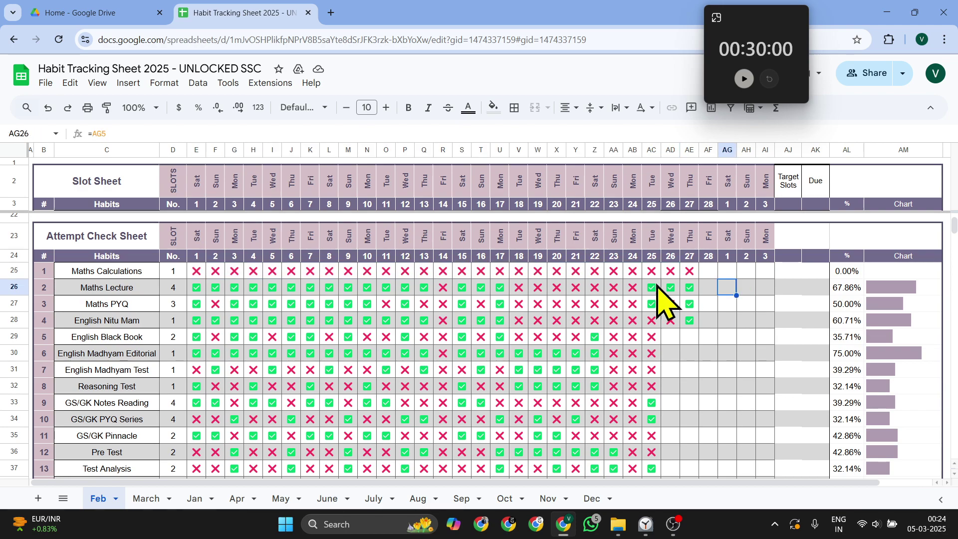
pyautogui.hscroll(2, 684, 310)
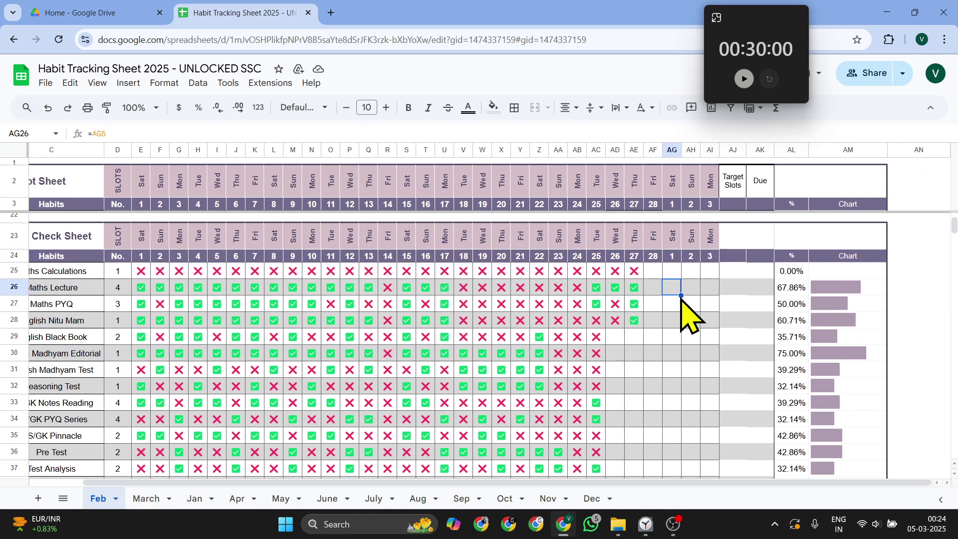
pyautogui.click(796, 274)
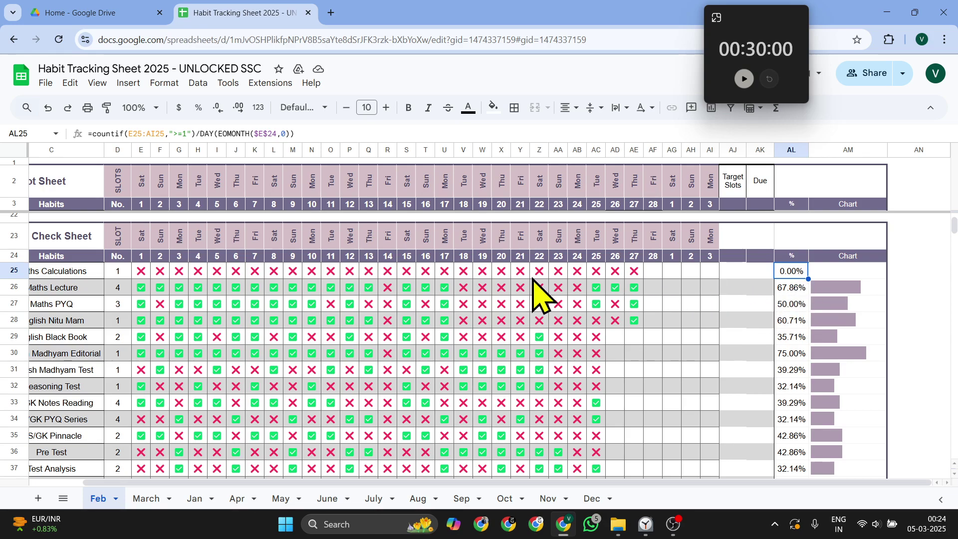
# Compare the Maths Lecture marks in E26:AF26 with that habit's percentage formula in AL26 and chart in AM26
pyautogui.moveTo(143, 291); pyautogui.dragTo(660, 296)
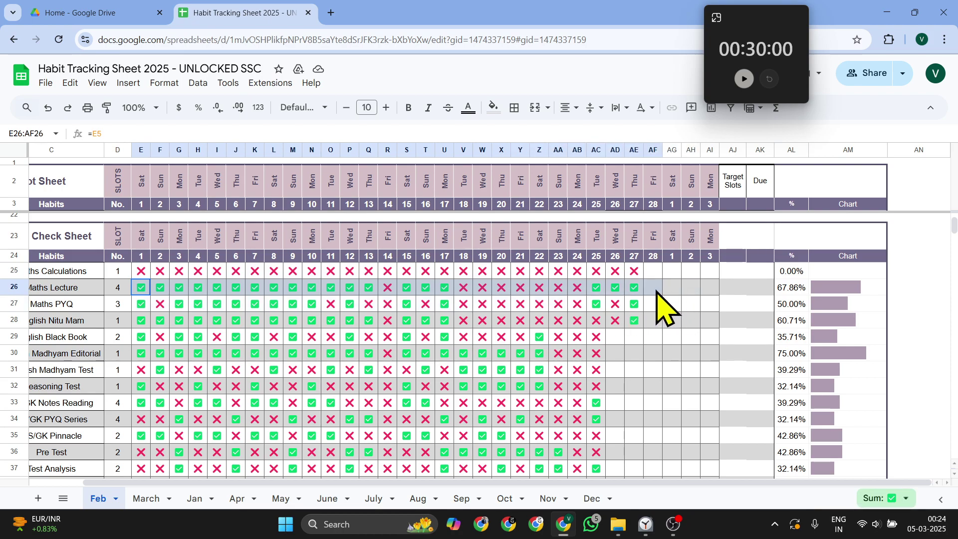
pyautogui.click(791, 295)
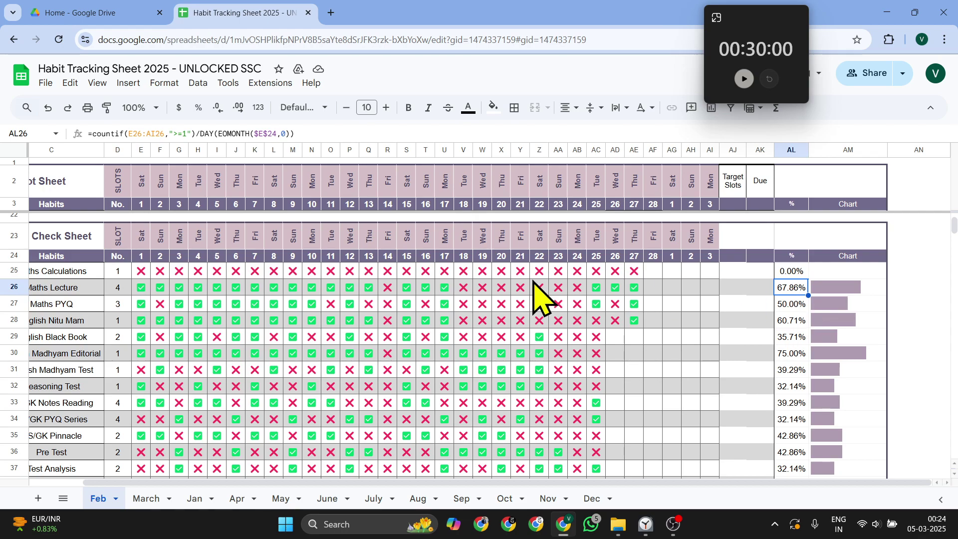
pyautogui.click(490, 278)
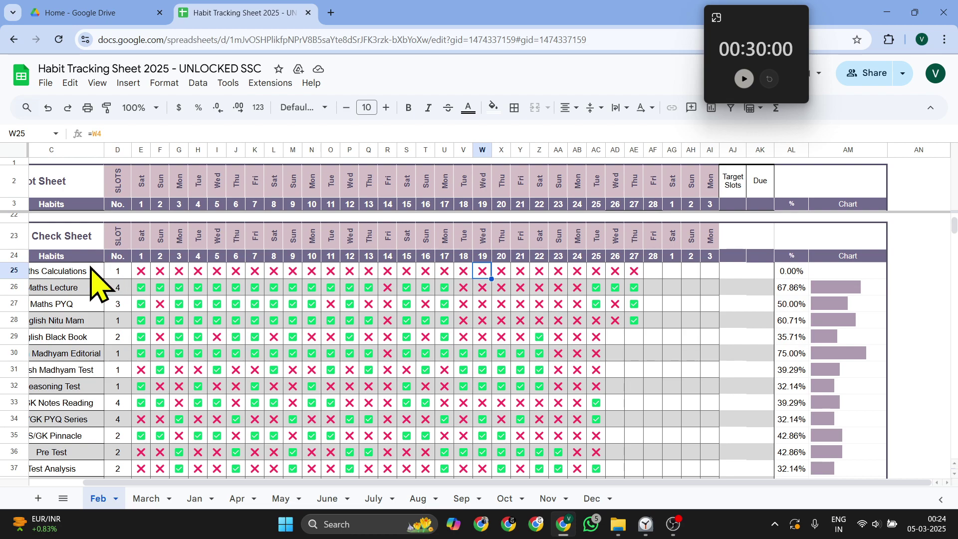
pyautogui.click(86, 291)
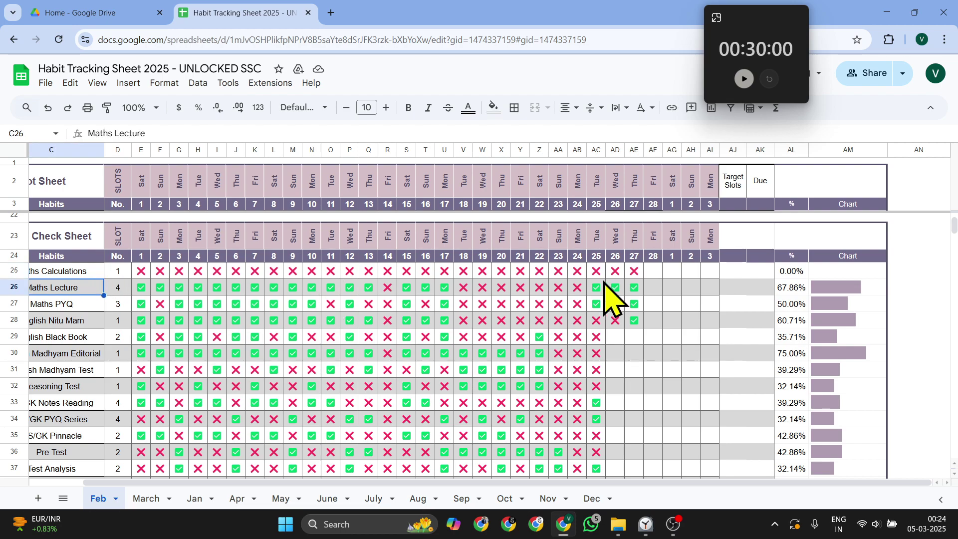
pyautogui.click(793, 294)
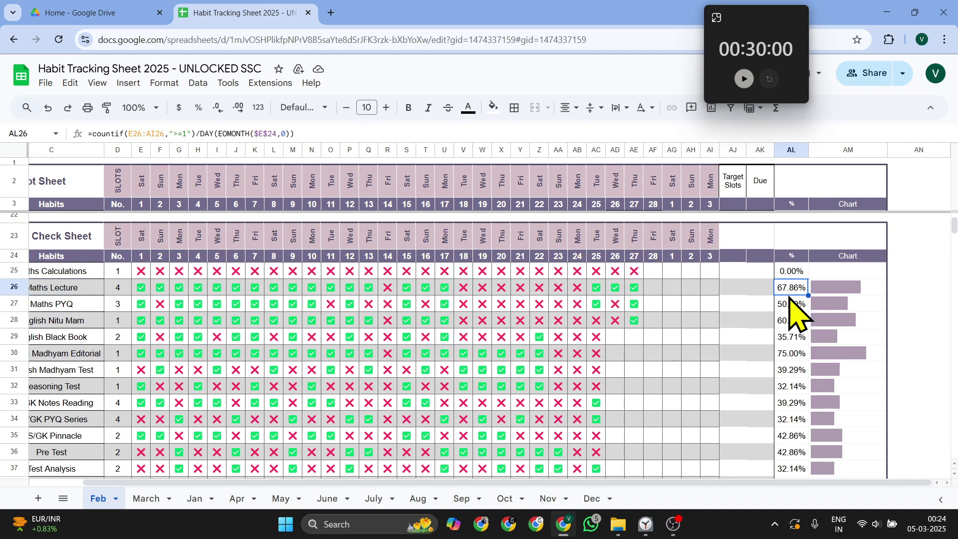
pyautogui.click(860, 292)
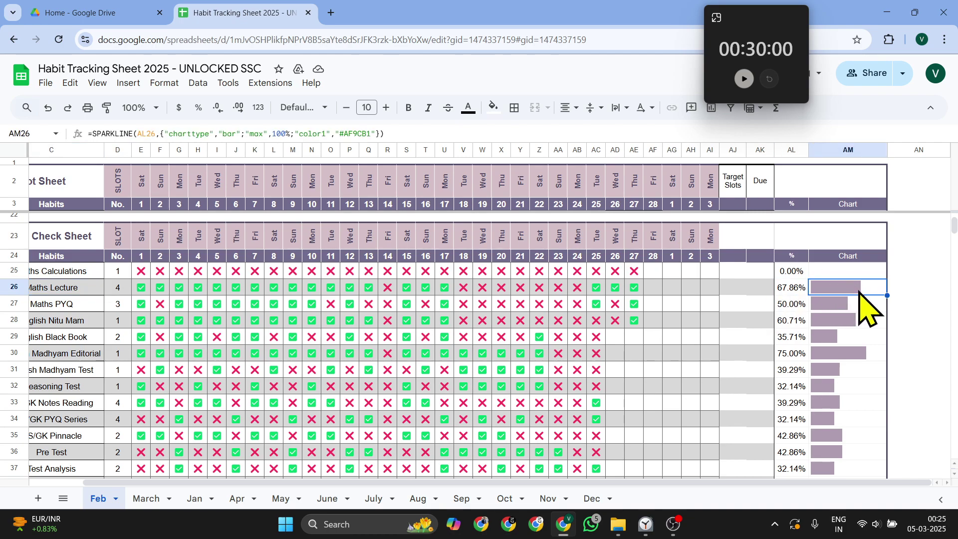
# Review the percentage and chart columns for all Attempt Check Sheet habits, including AL25, AL29, AM26 and the English Madhyam Editorial bar in AM30
pyautogui.scroll(-2, 860, 292)
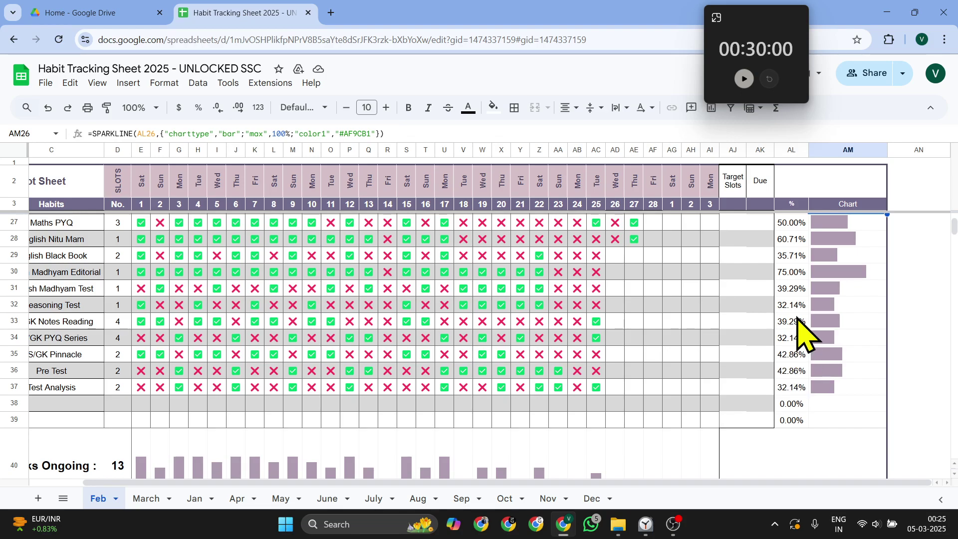
pyautogui.scroll(2, 798, 320)
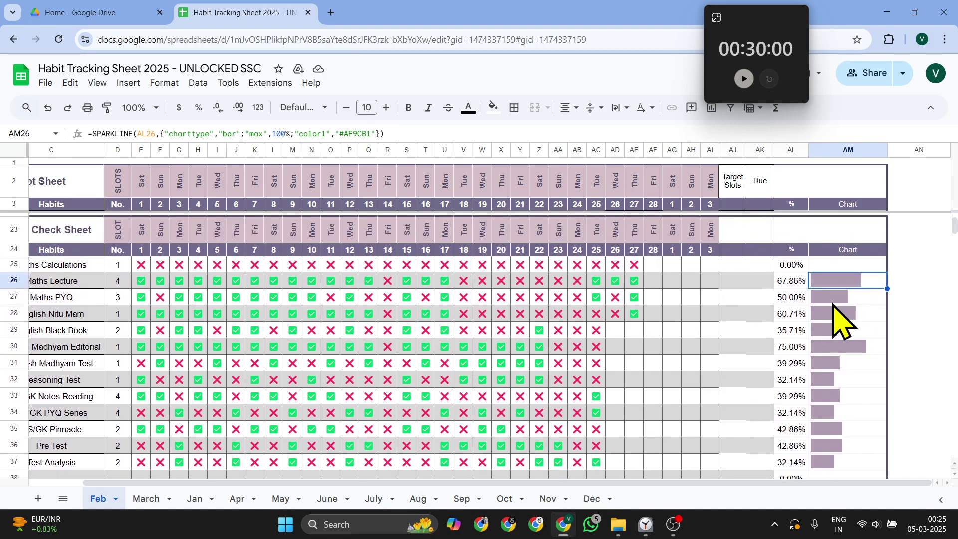
pyautogui.scroll(-2, 826, 409)
pyautogui.scroll(4, 826, 389)
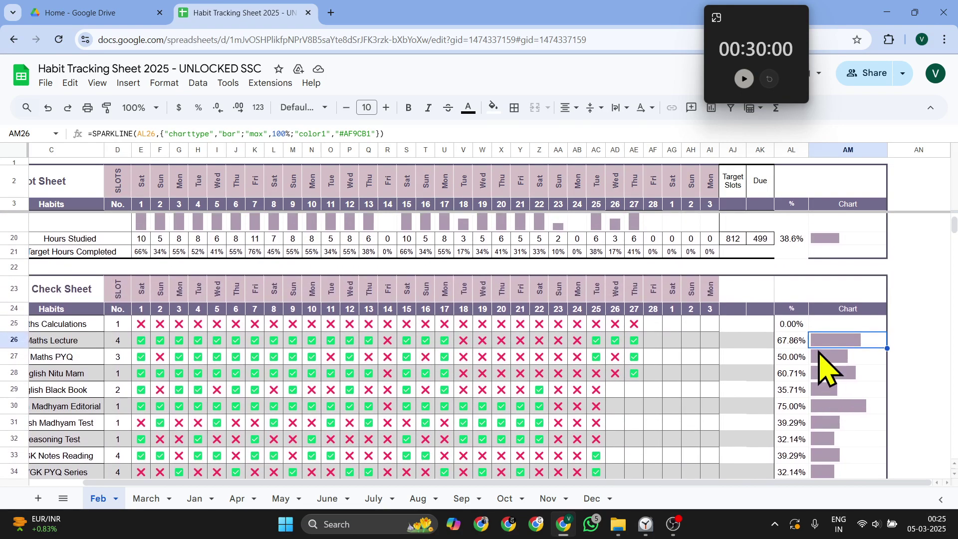
pyautogui.click(797, 329)
pyautogui.scroll(-2, 798, 332)
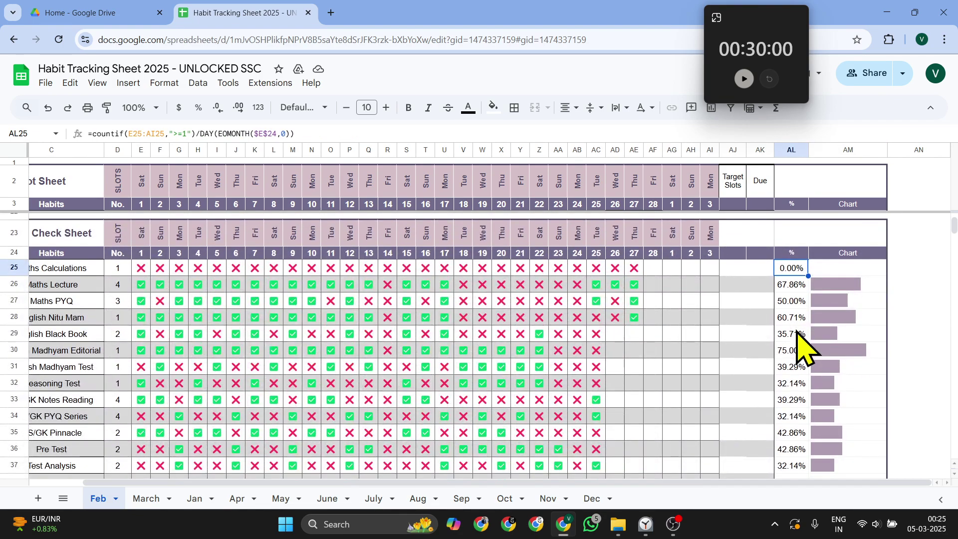
pyautogui.scroll(-2, 804, 355)
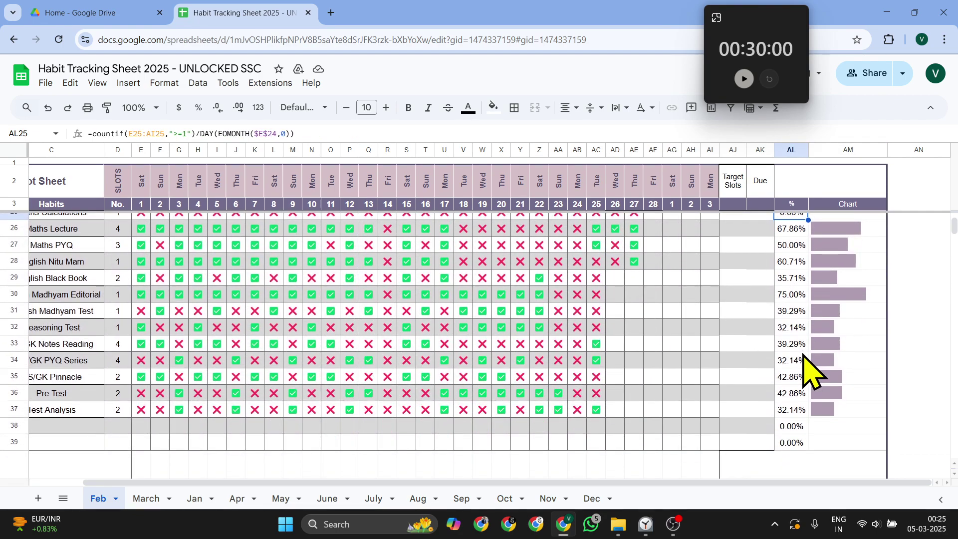
pyautogui.click(788, 282)
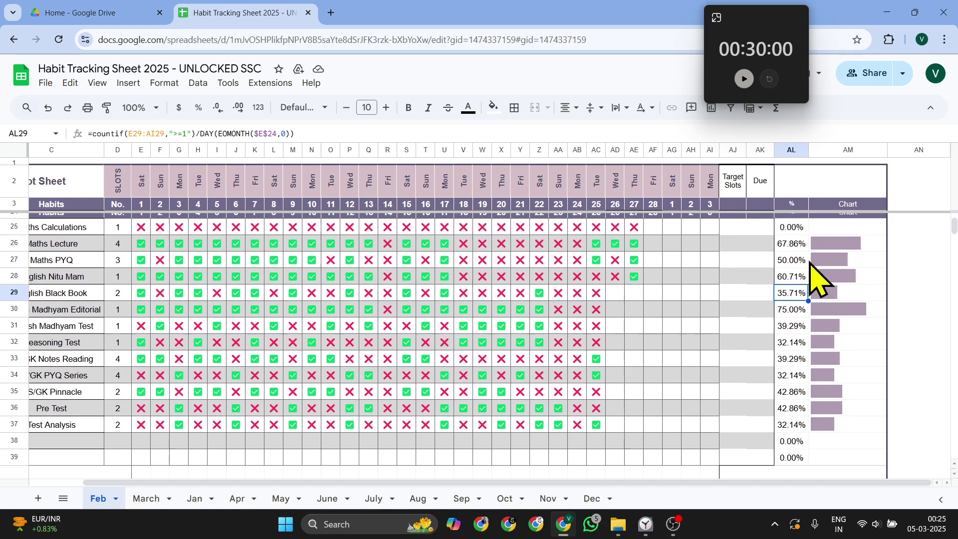
pyautogui.scroll(1, 799, 270)
pyautogui.click(833, 252)
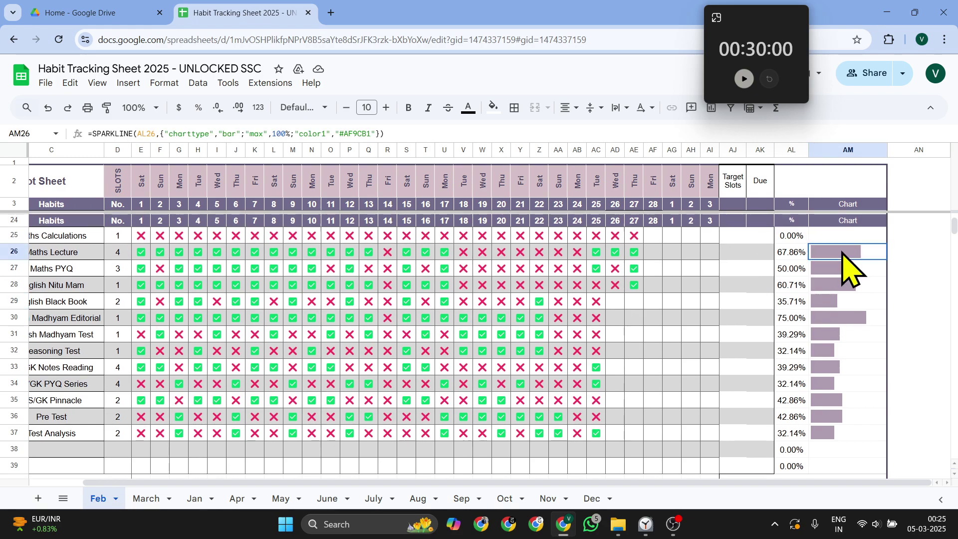
pyautogui.click(853, 317)
pyautogui.hscroll(-2, 855, 325)
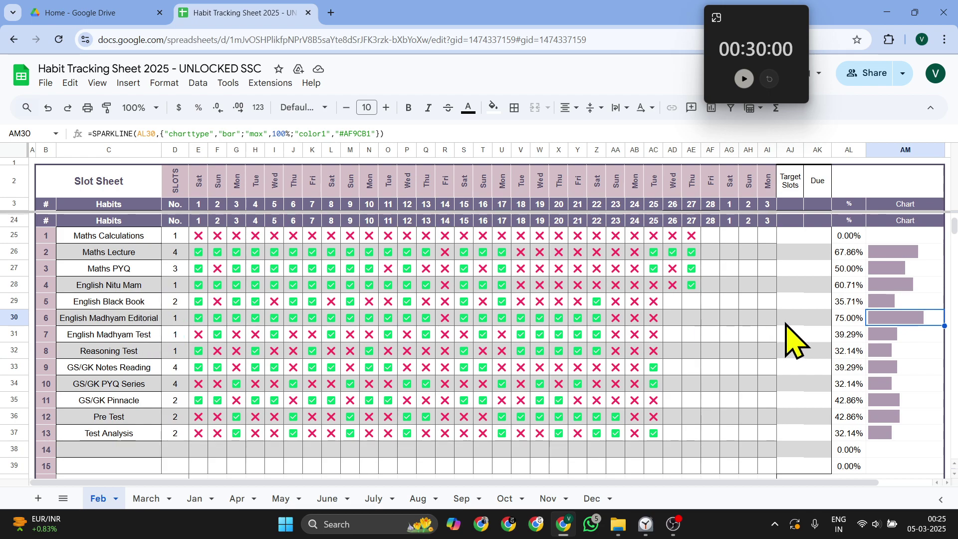
# Inspect the Tasks Ongoing total in D40 and the daily Tasks completed formulas in row 41, from day 1 to day 8
pyautogui.scroll(-2, 792, 341)
pyautogui.scroll(-4, 797, 342)
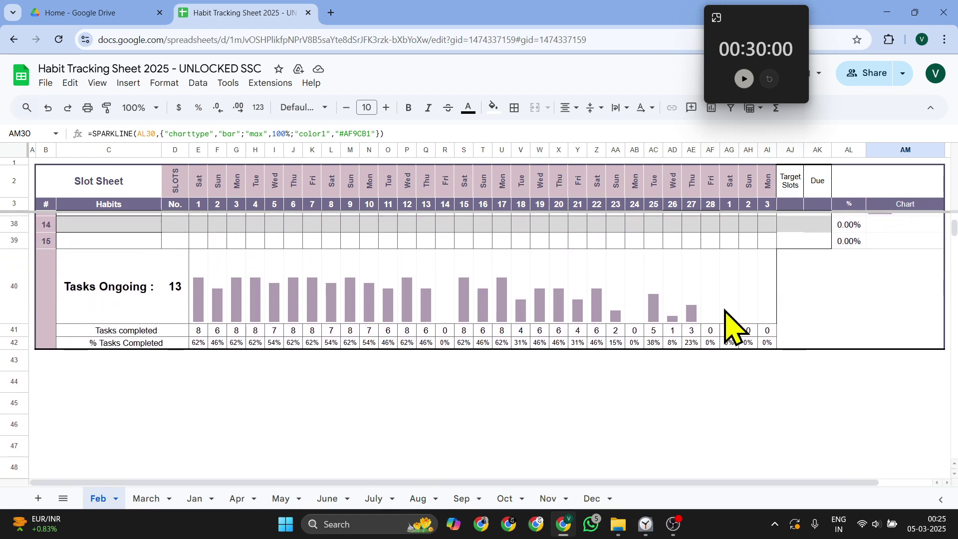
pyautogui.click(174, 277)
pyautogui.click(198, 331)
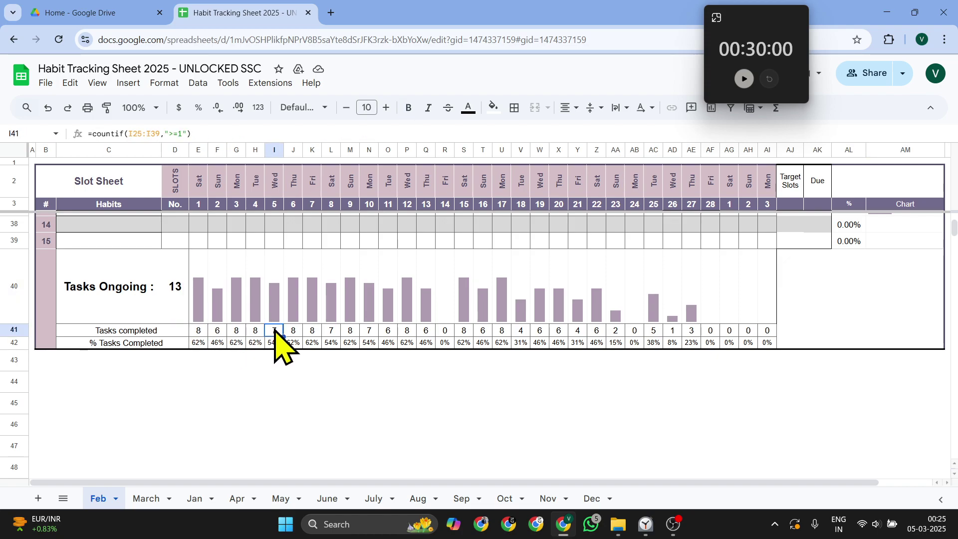
pyautogui.click(326, 332)
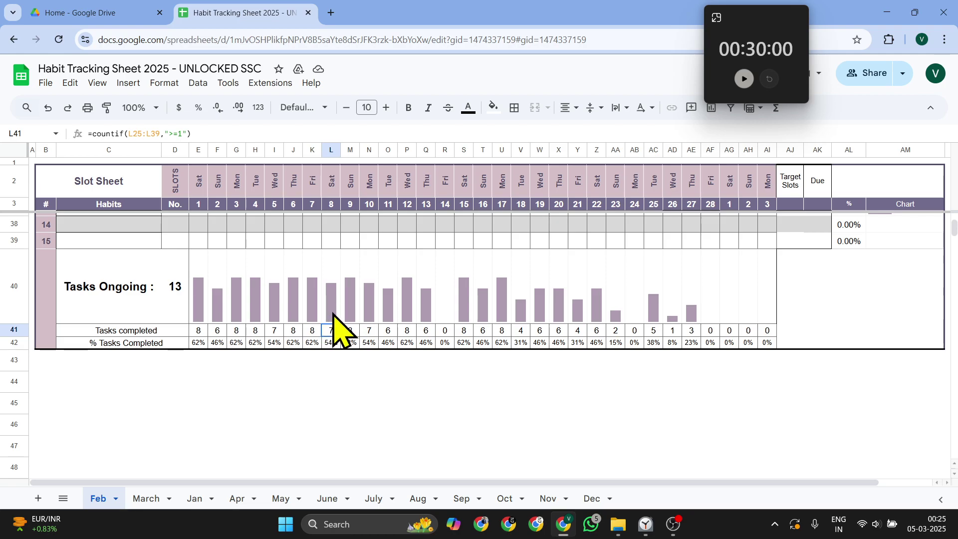
# Compare February's Slot Sheet entries with the Attempt Check Sheet summary, highlighting % Tasks Completed for days 1 to 13 (E42:Q42)
pyautogui.scroll(10, 333, 327)
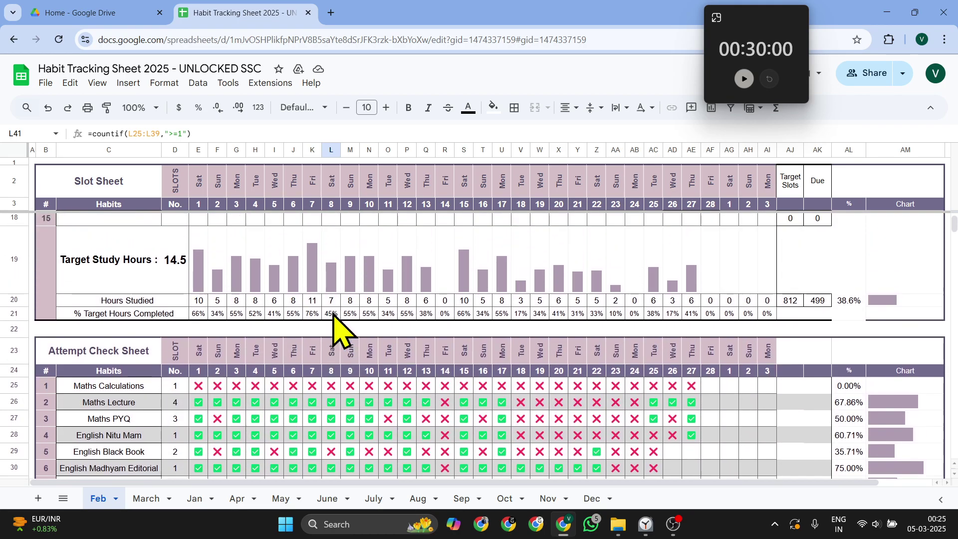
pyautogui.scroll(3, 334, 319)
pyautogui.scroll(-5, 350, 364)
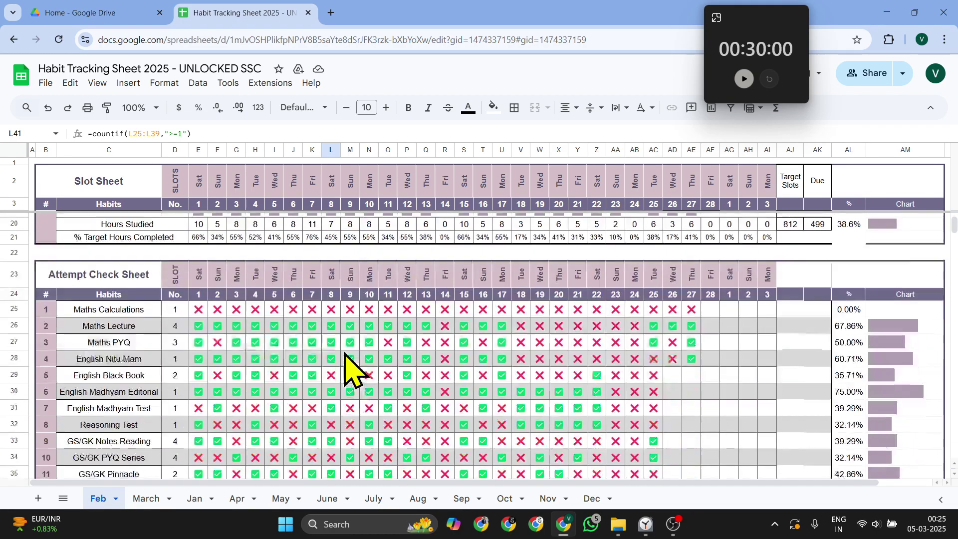
pyautogui.scroll(5, 349, 370)
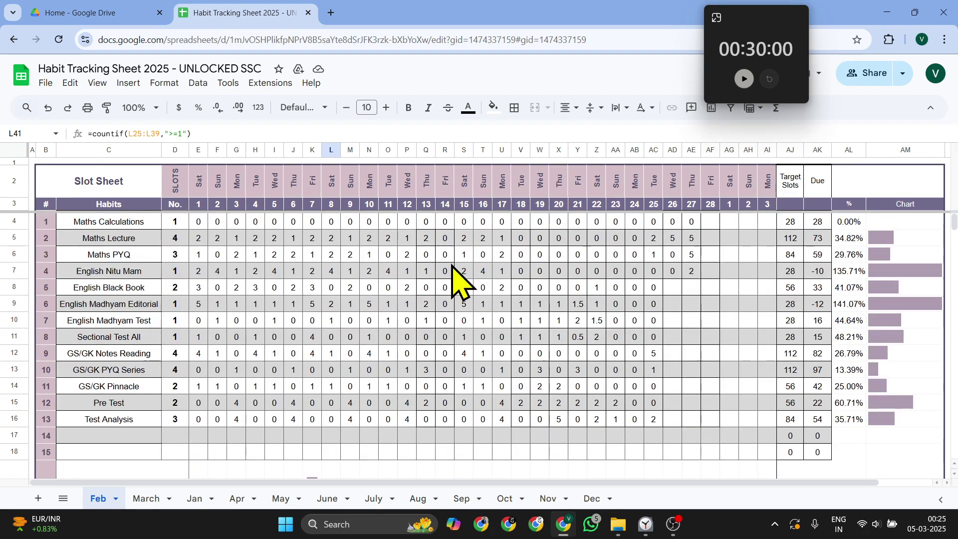
pyautogui.scroll(-10, 431, 321)
pyautogui.scroll(5, 431, 320)
pyautogui.scroll(-5, 431, 320)
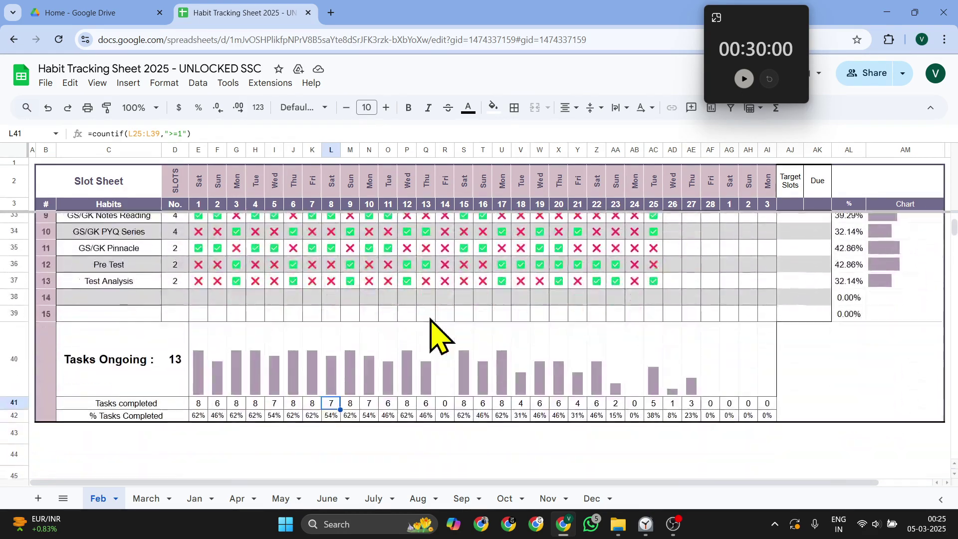
pyautogui.scroll(-3, 431, 339)
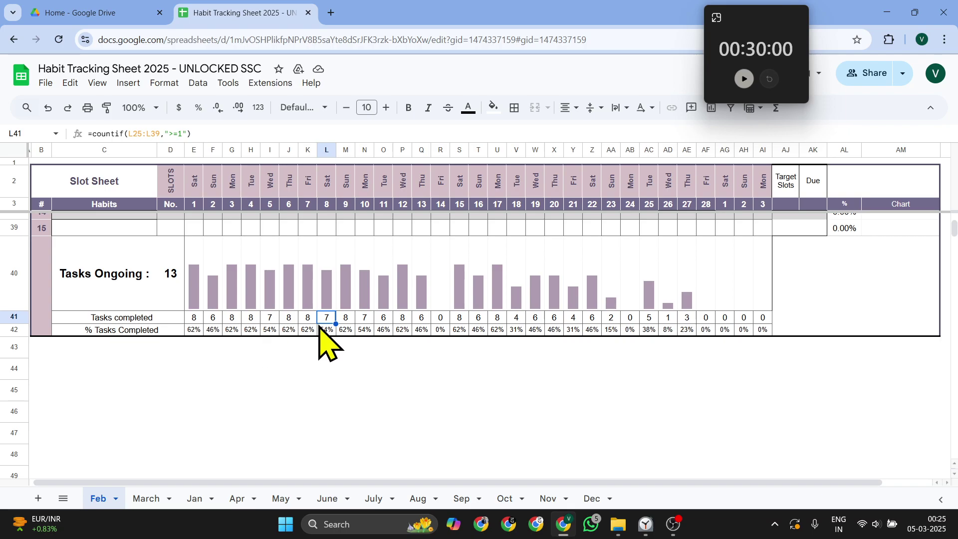
pyautogui.moveTo(196, 332); pyautogui.dragTo(428, 337)
pyautogui.scroll(10, 428, 344)
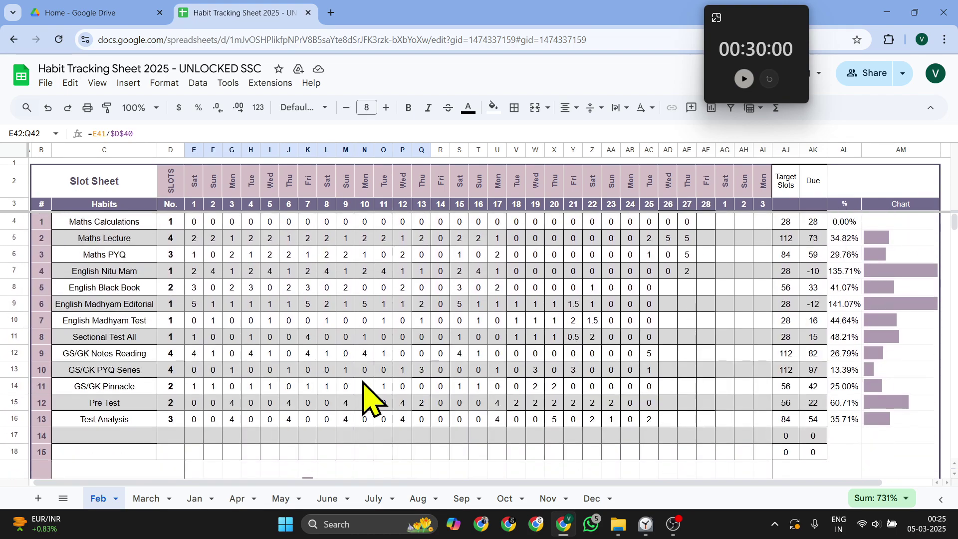
# Open the March sheet and look over its Slot Sheet and Attempt Check Sheet layout
pyautogui.click(147, 499)
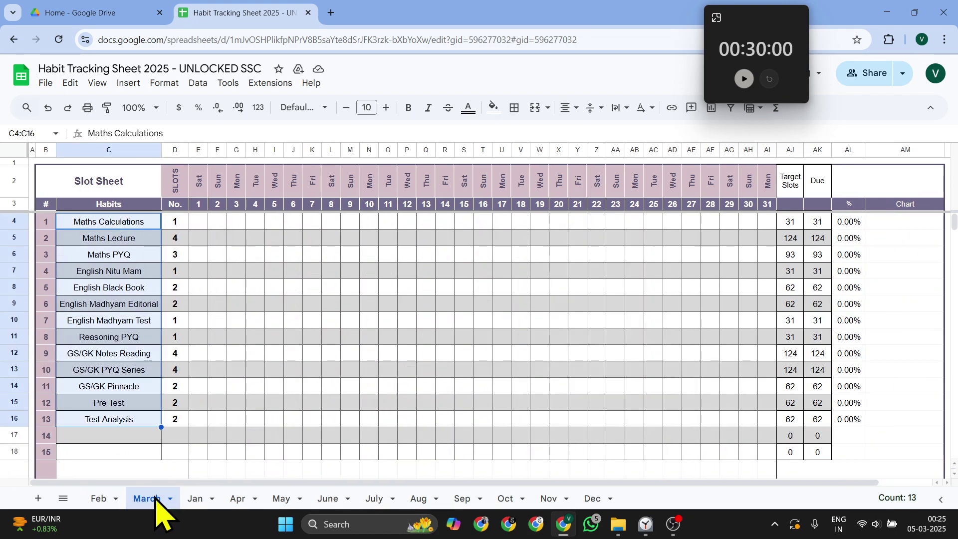
pyautogui.click(349, 337)
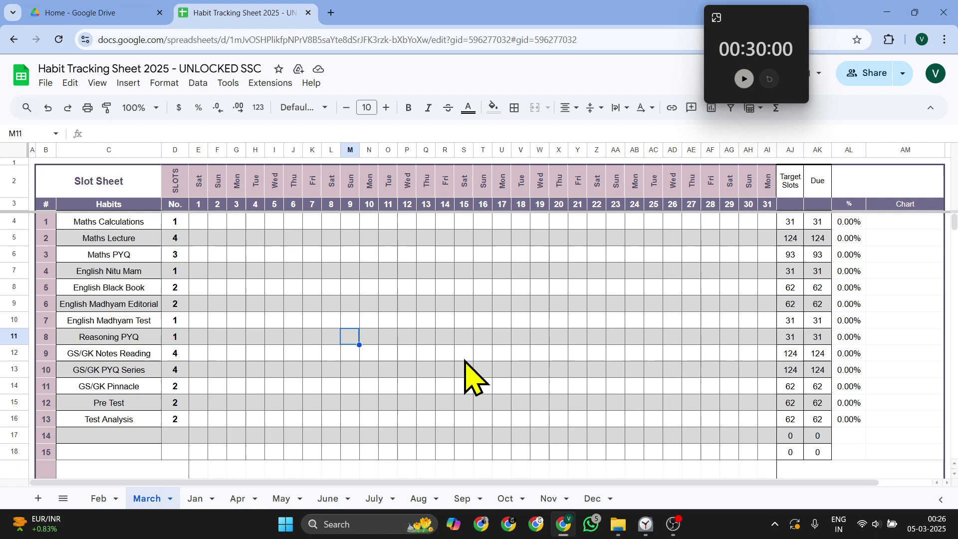
pyautogui.scroll(-5, 641, 376)
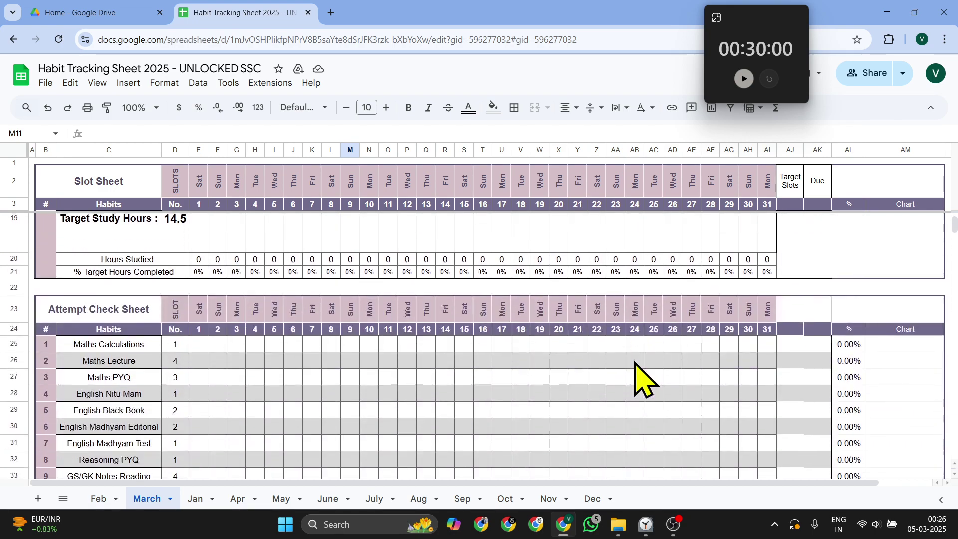
pyautogui.scroll(6, 599, 349)
pyautogui.moveTo(95, 522)
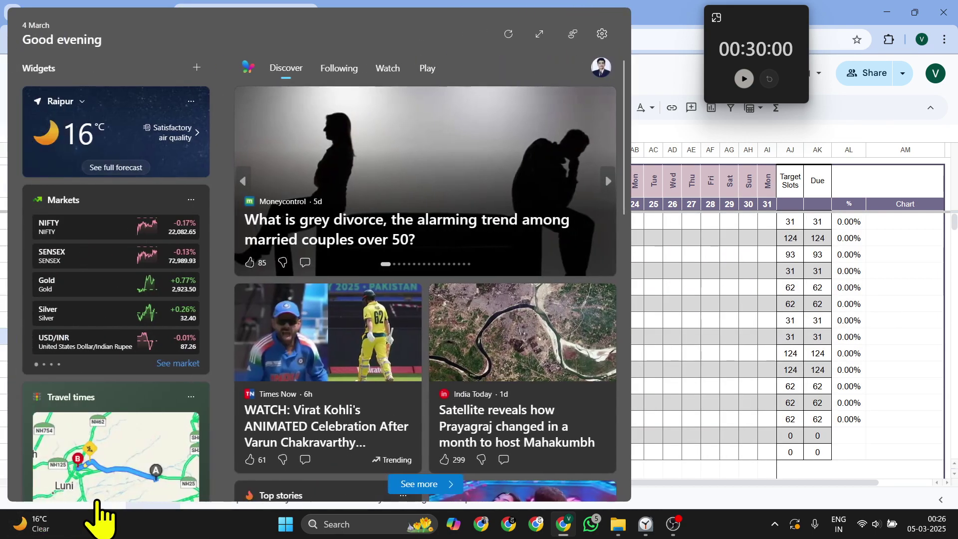
pyautogui.click(744, 288)
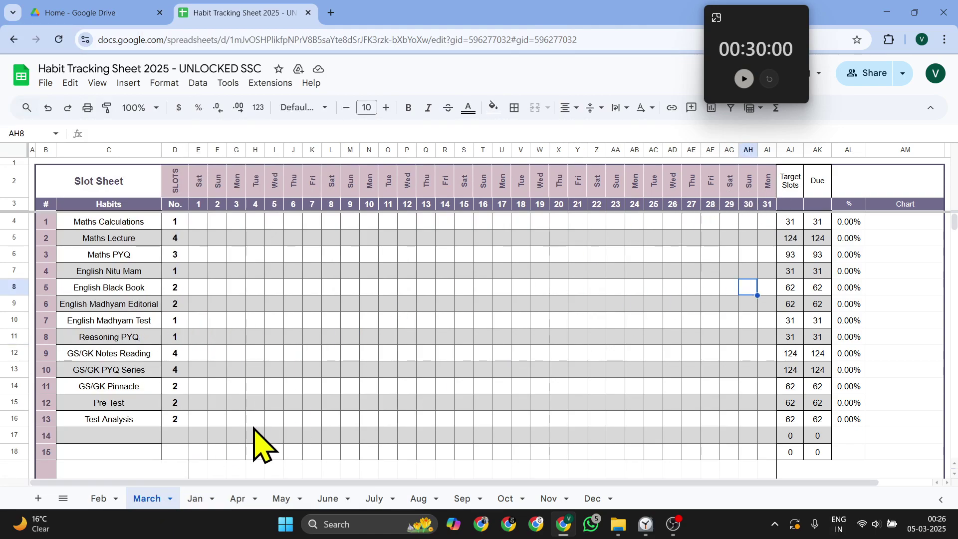
# Look over the January and April sheets, and highlight the daily slot numbers of all habits (D4:D16) on the May sheet
pyautogui.click(196, 498)
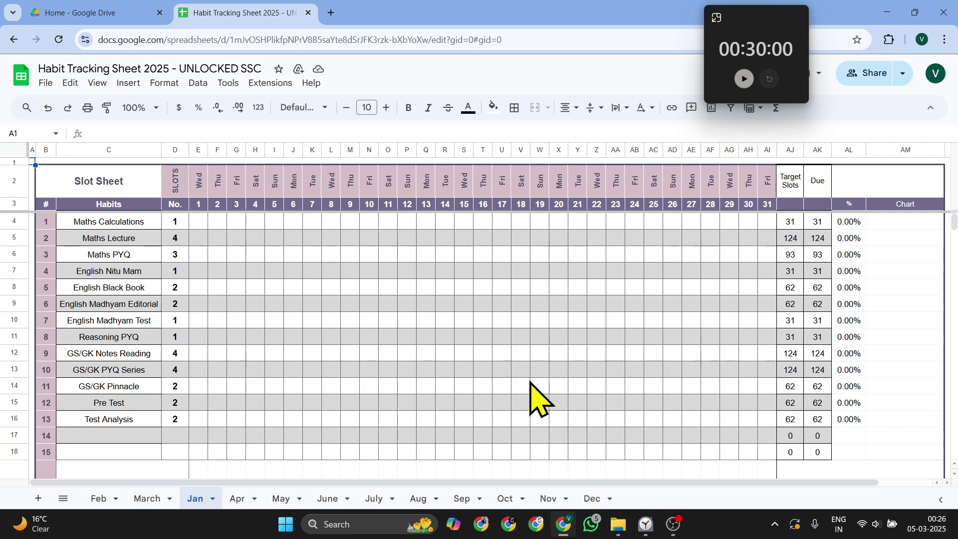
pyautogui.click(243, 500)
pyautogui.click(748, 205)
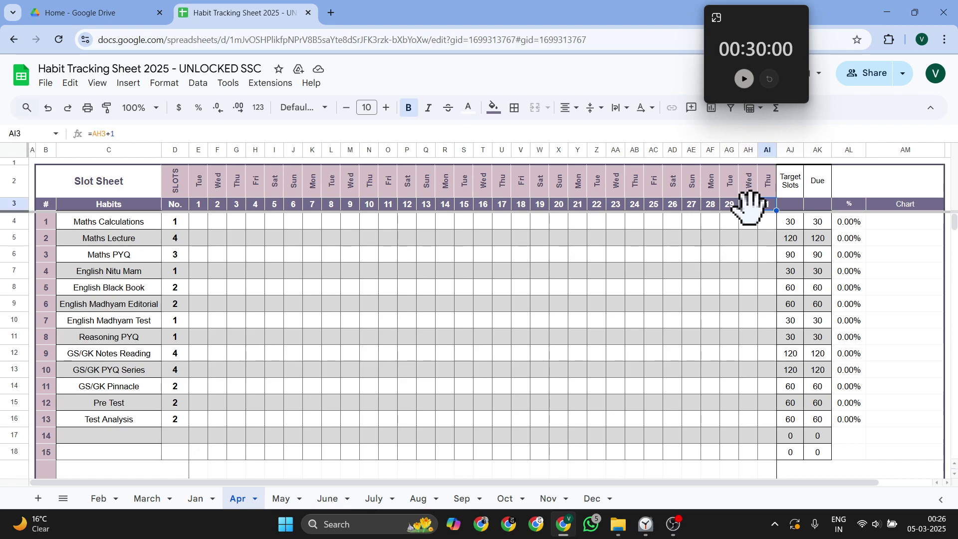
pyautogui.click(284, 502)
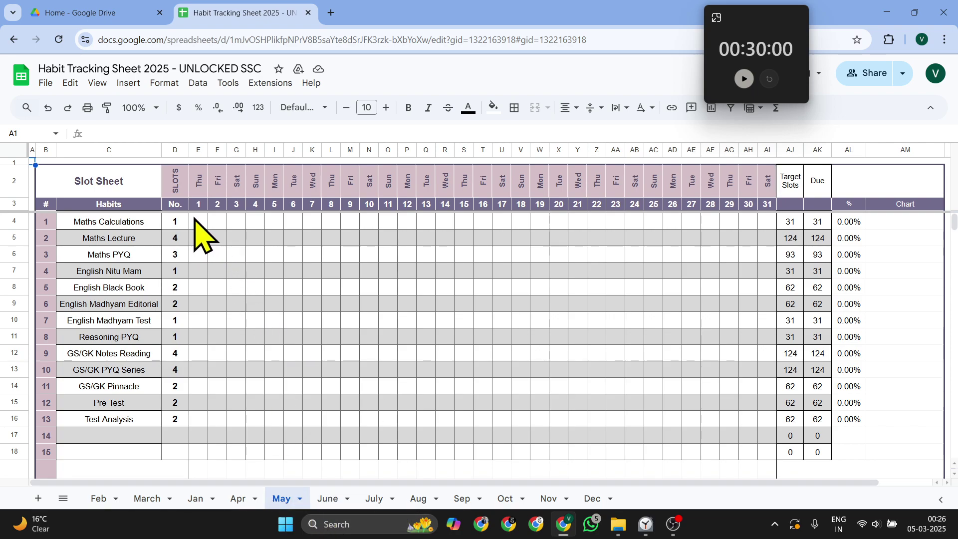
pyautogui.moveTo(178, 221); pyautogui.dragTo(179, 421)
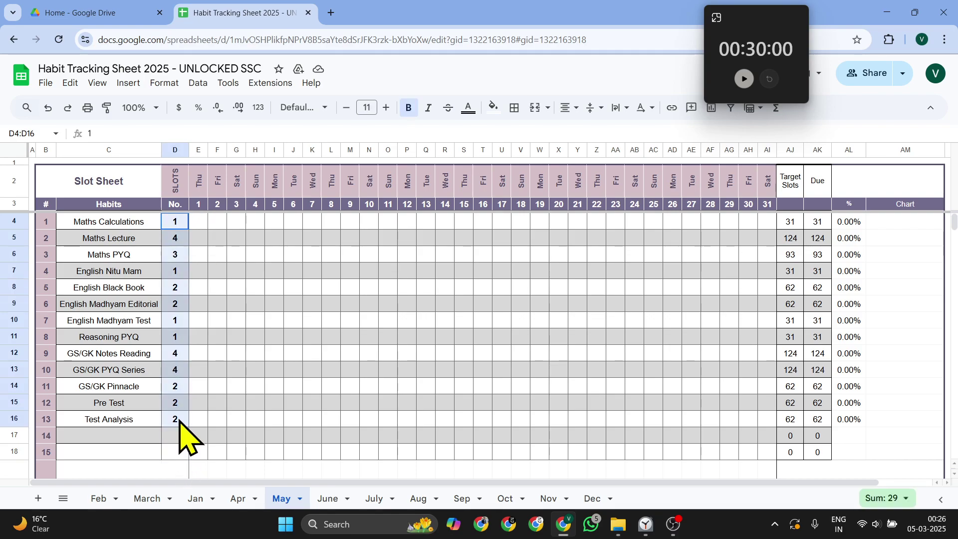
# Replace the first habit on the May Slot Sheet with "GS Study" and set its daily slots to 6
pyautogui.click(135, 223)
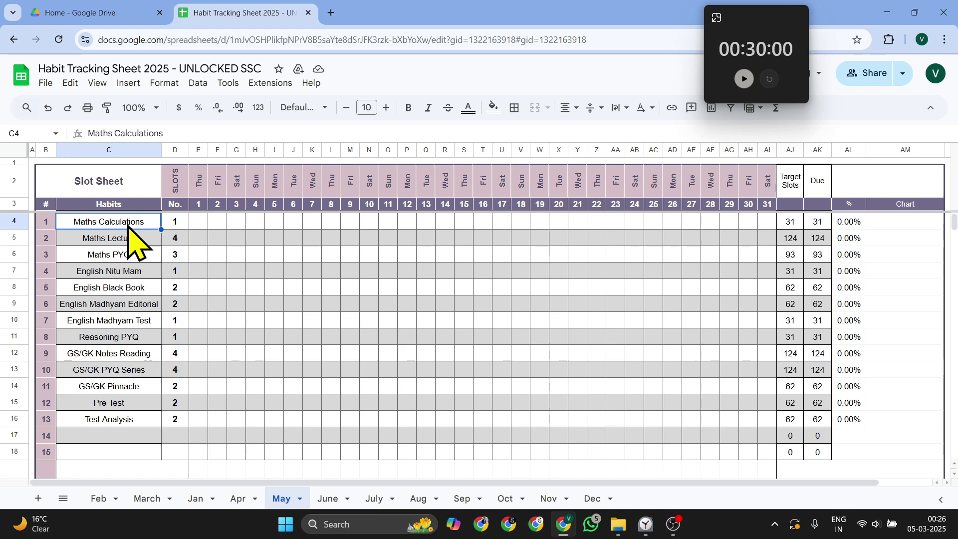
pyautogui.write('GS Study')
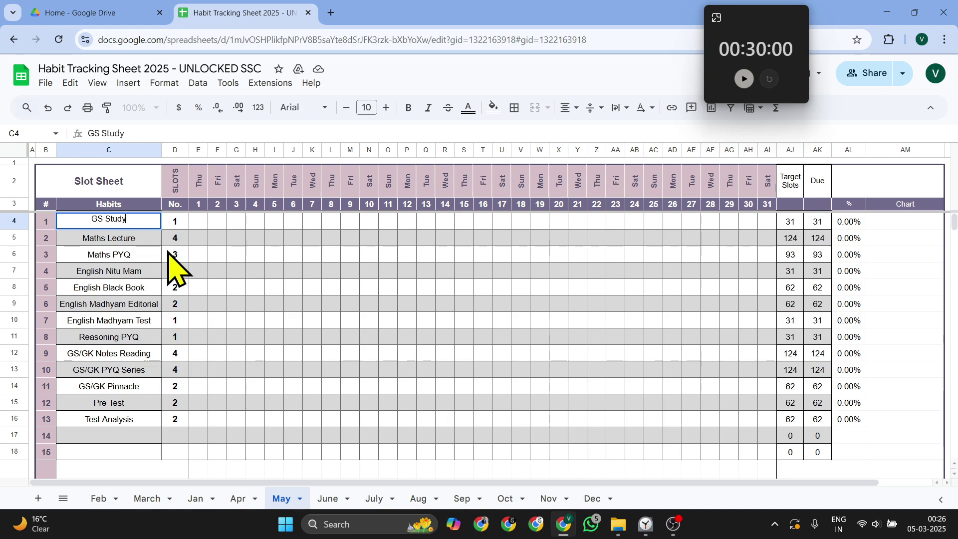
pyautogui.press('Tab')
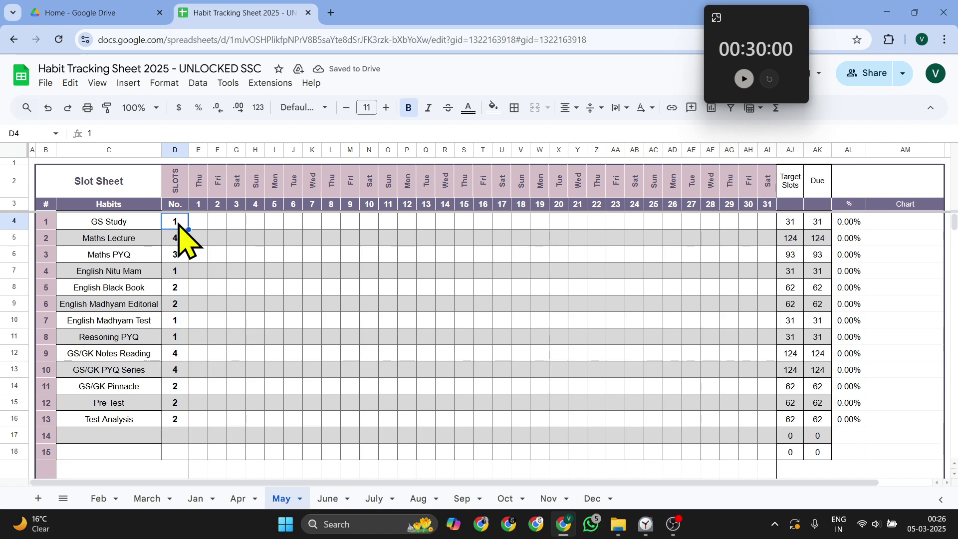
pyautogui.write('6')
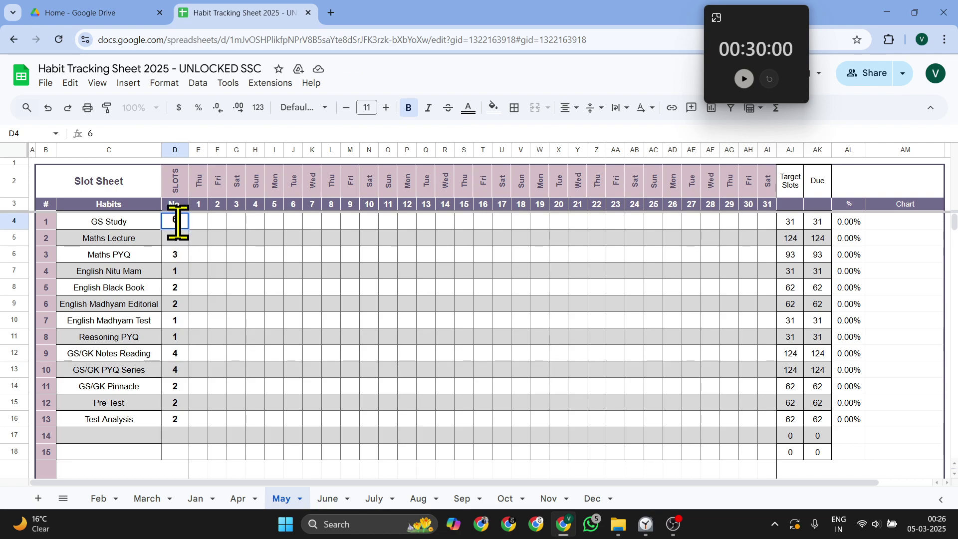
pyautogui.click(237, 254)
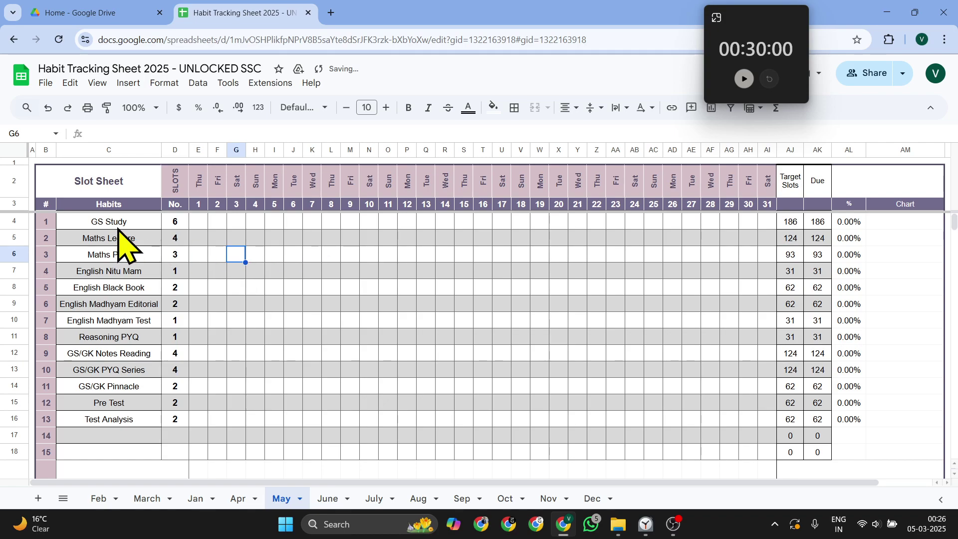
# Compare GS Study's daily slots in D4 and the month's last day in AI3 with its Target Slots formula in AJ4
pyautogui.click(176, 223)
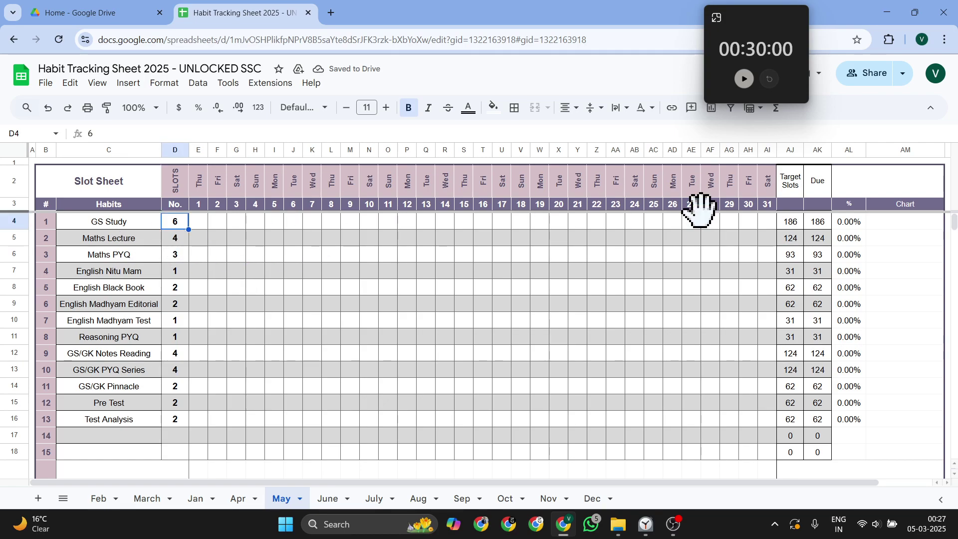
pyautogui.click(787, 221)
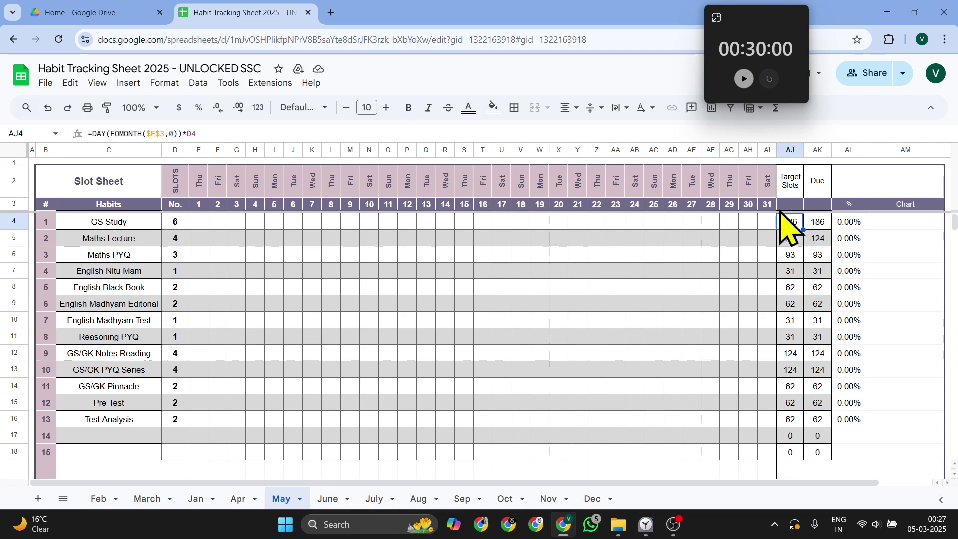
pyautogui.click(768, 205)
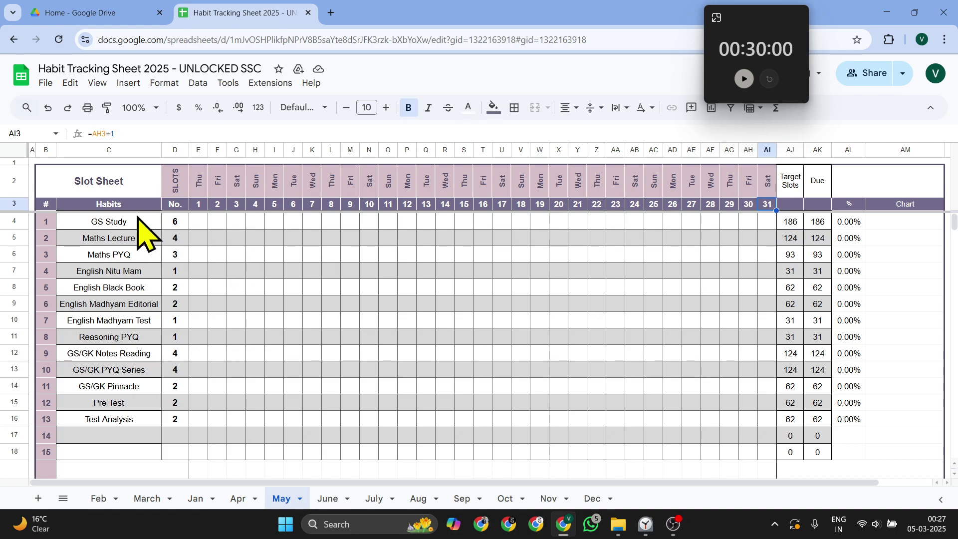
pyautogui.click(173, 223)
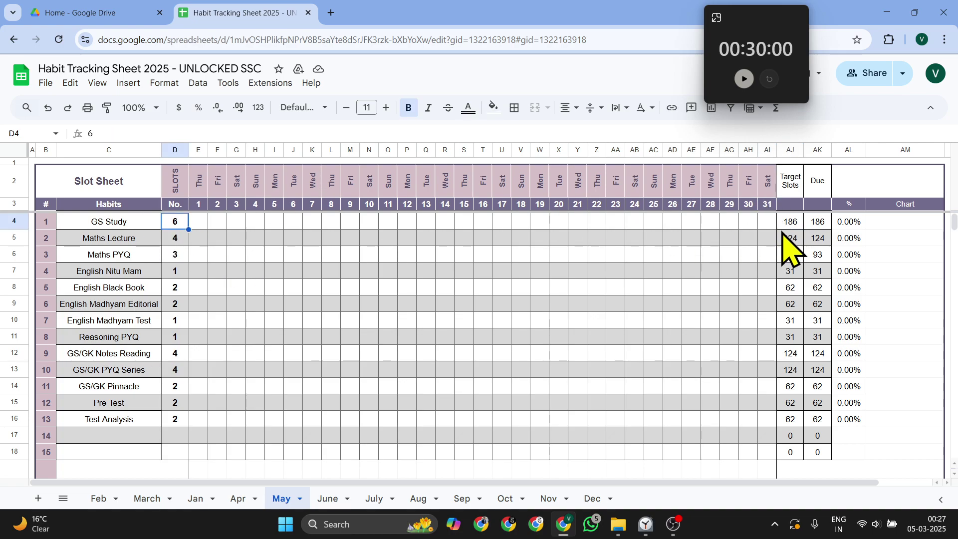
pyautogui.click(795, 224)
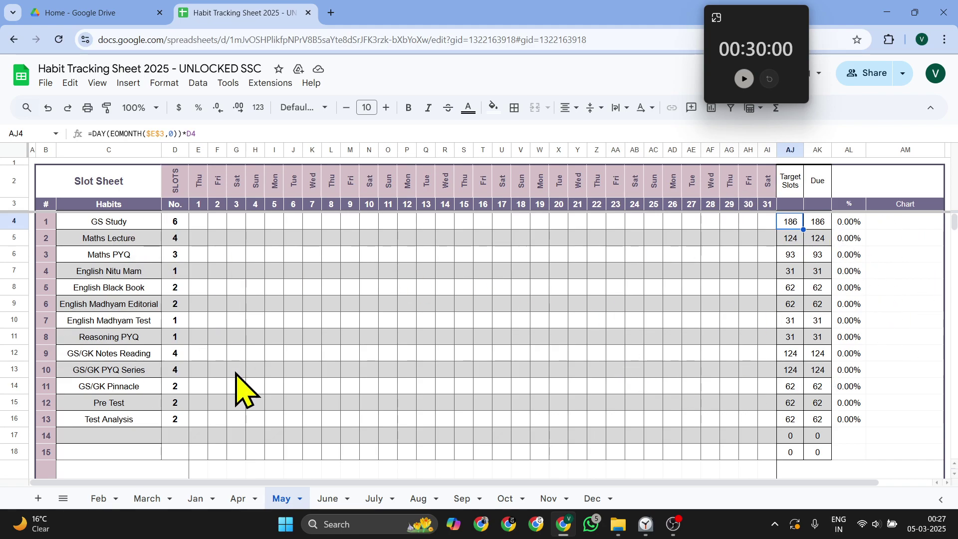
pyautogui.scroll(-6, 285, 325)
pyautogui.scroll(6, 285, 311)
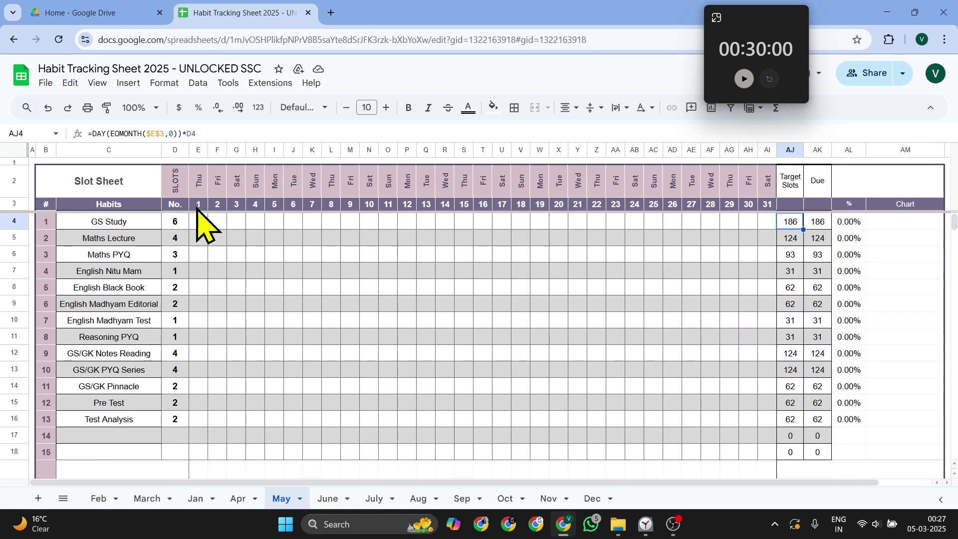
# Log May day 1 slots: 0 for GS Study, 2 for Maths Lecture, 6 for Maths PYQ and 3 for English Nitu Mam
pyautogui.click(205, 226)
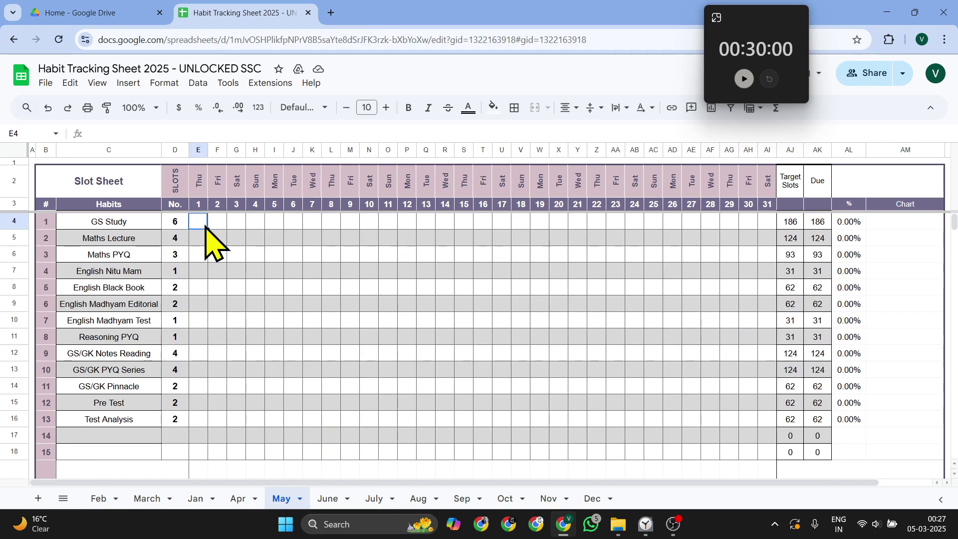
pyautogui.write('0')
pyautogui.press('Return')
pyautogui.write('2')
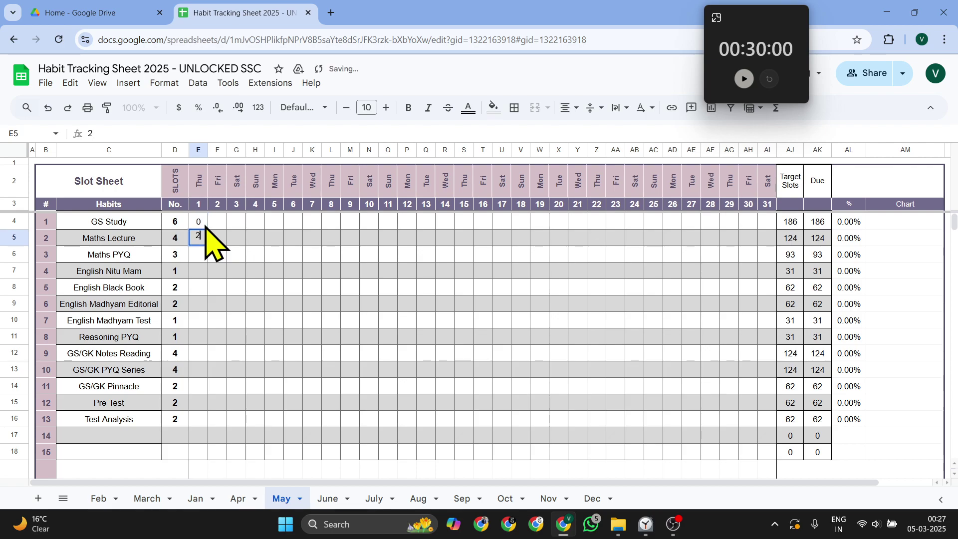
pyautogui.press('Return')
pyautogui.write('0')
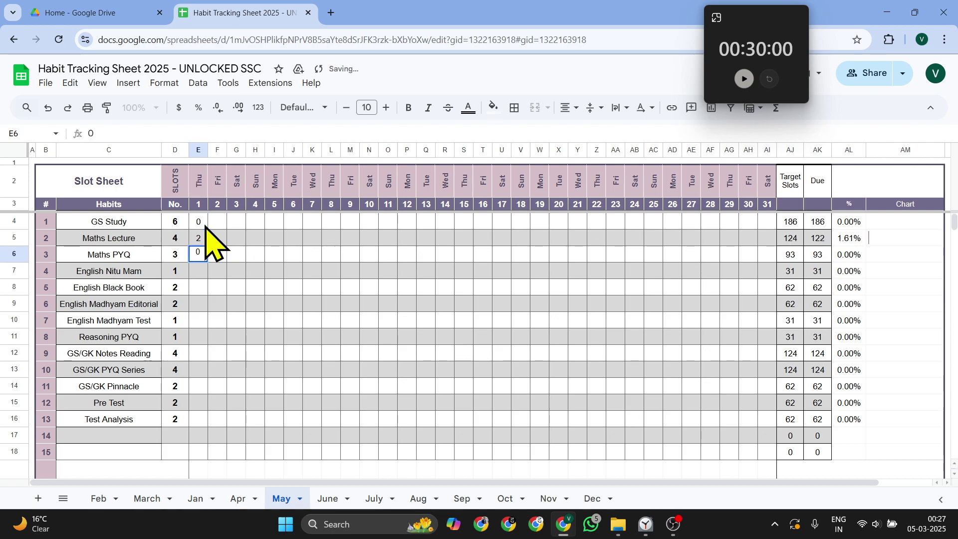
pyautogui.write('6')
pyautogui.press('Return')
pyautogui.write('3')
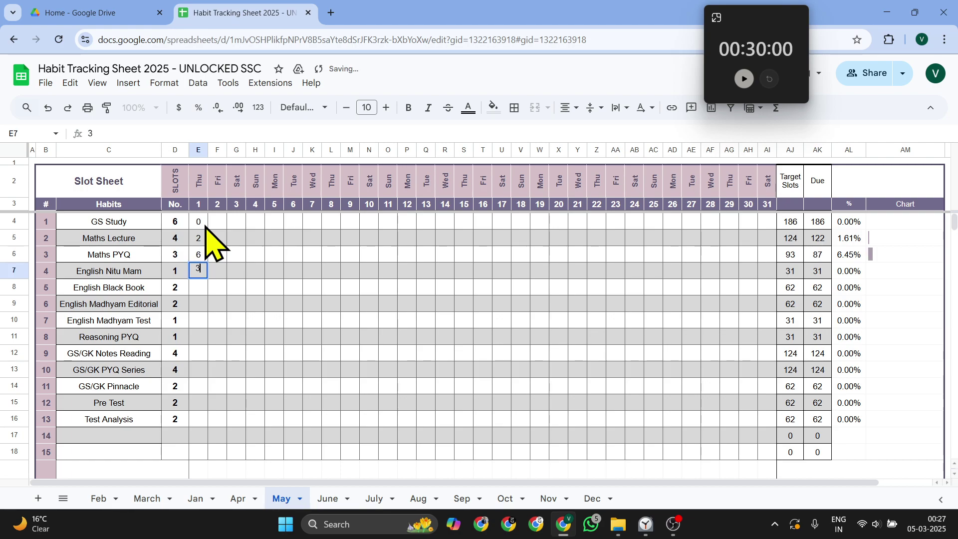
pyautogui.press('Return')
# Log 8 slots for GS Study and 1 for Maths Lecture on May day 2, and 0 for Maths Lecture on day 3
pyautogui.press('Right')
pyautogui.press('Up')
pyautogui.press('Up')
pyautogui.press('Up')
pyautogui.press('Up')
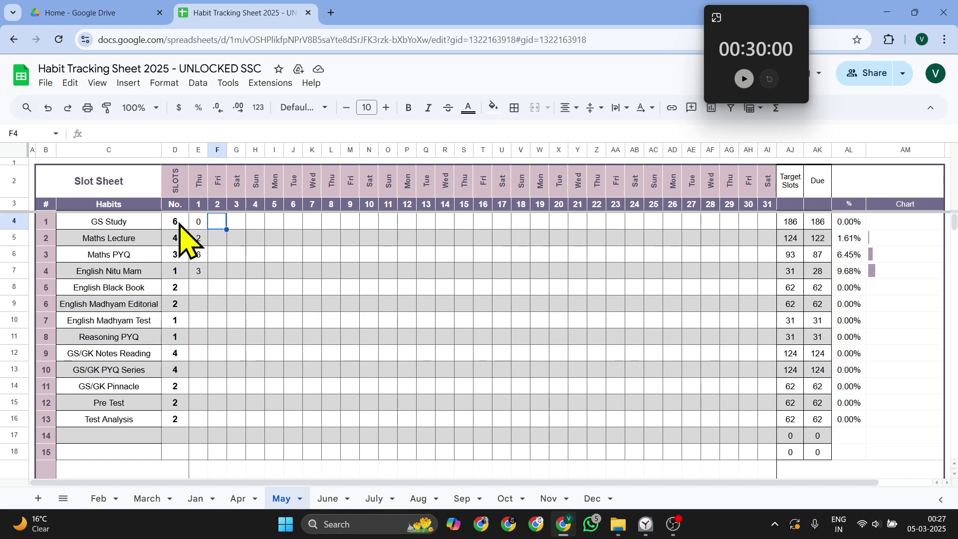
pyautogui.write('8')
pyautogui.press('Return')
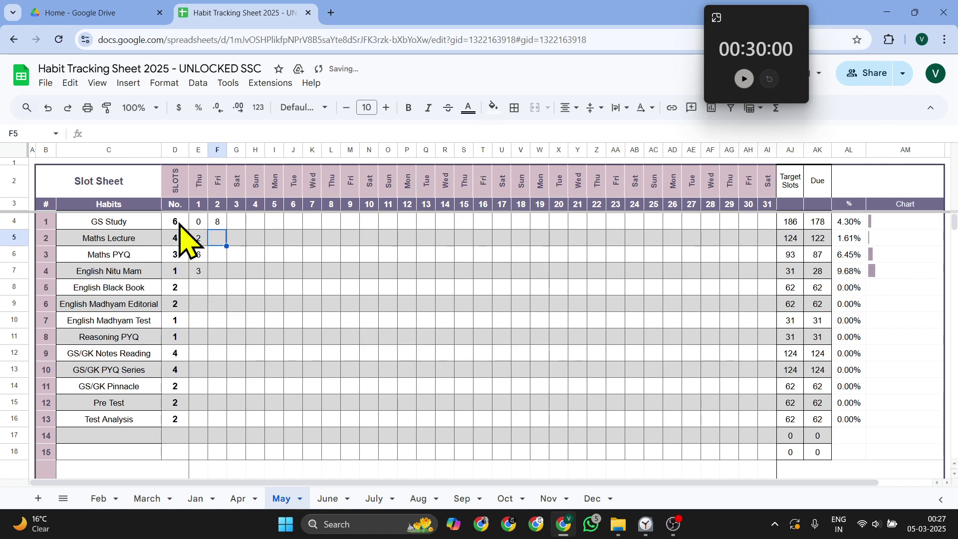
pyautogui.write('1')
pyautogui.press('Tab')
pyautogui.write('0')
pyautogui.press('Down')
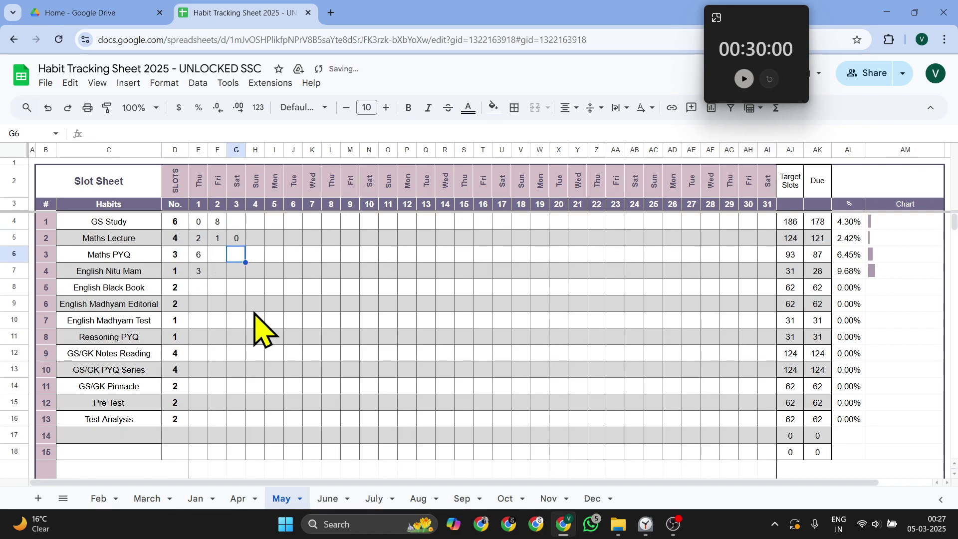
pyautogui.press('Up')
pyautogui.press('Left')
pyautogui.press('Down')
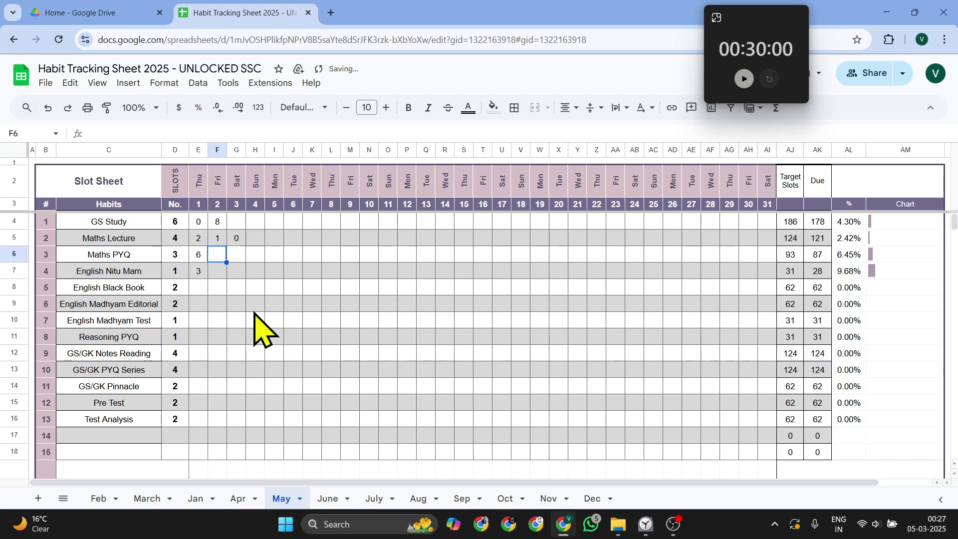
pyautogui.press('Down')
pyautogui.press('Down')
# Inspect the May Attempt Check Sheet marks for the first habit on days 1 and 2 (E25 and F25) and the Tasks Ongoing section
pyautogui.scroll(-5, 255, 315)
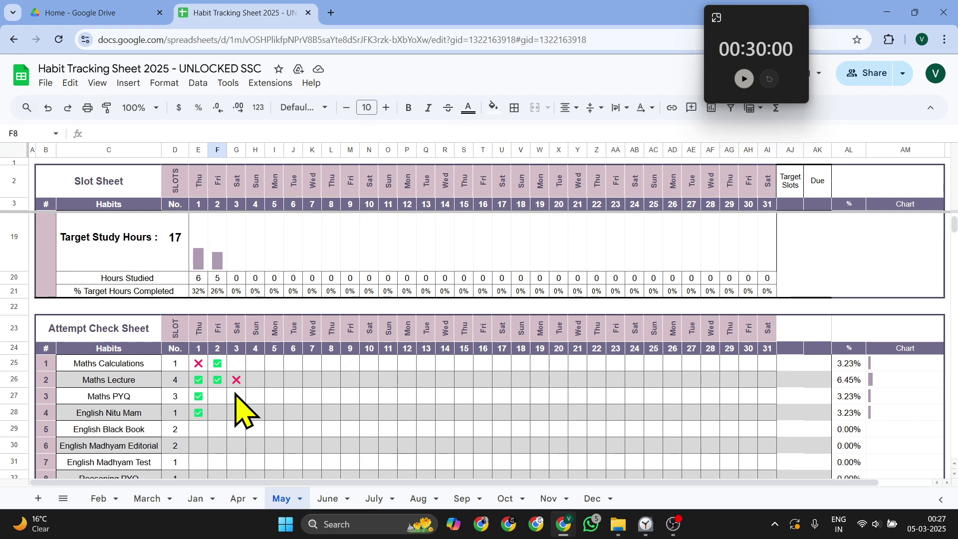
pyautogui.click(198, 364)
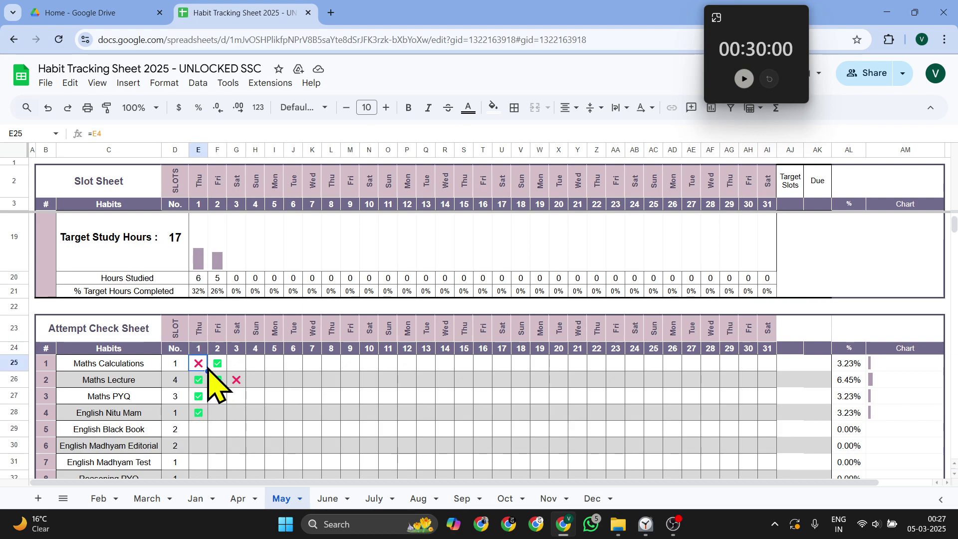
pyautogui.click(216, 370)
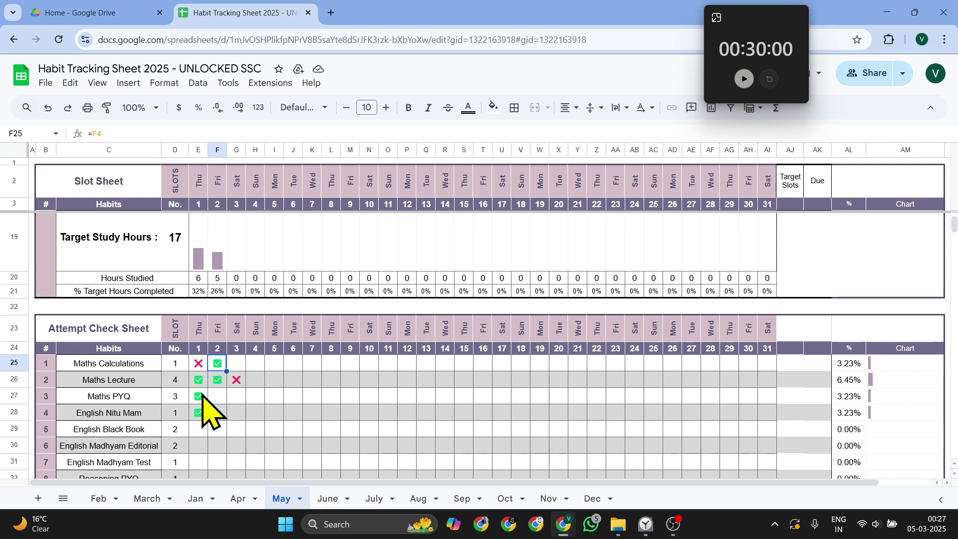
pyautogui.scroll(-6, 231, 424)
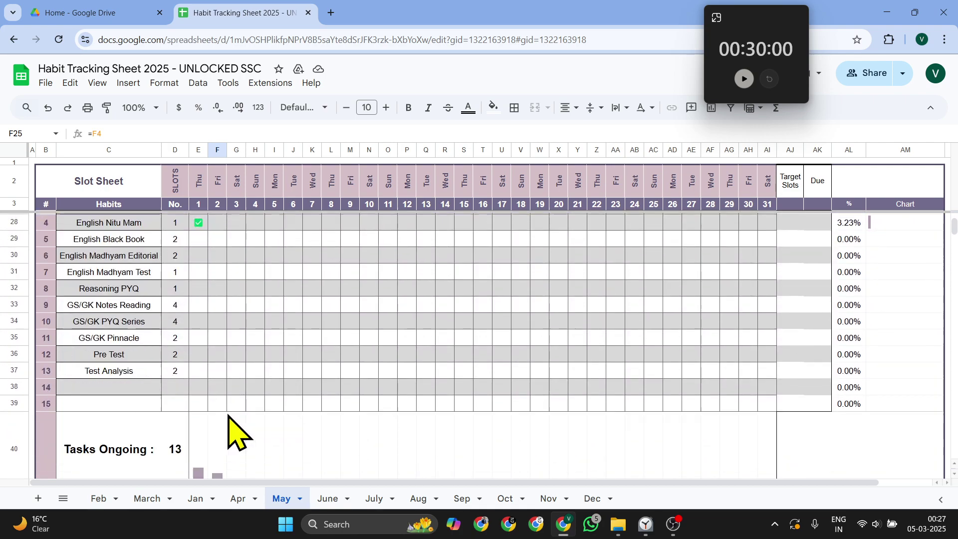
pyautogui.scroll(8, 300, 399)
pyautogui.scroll(3, 619, 309)
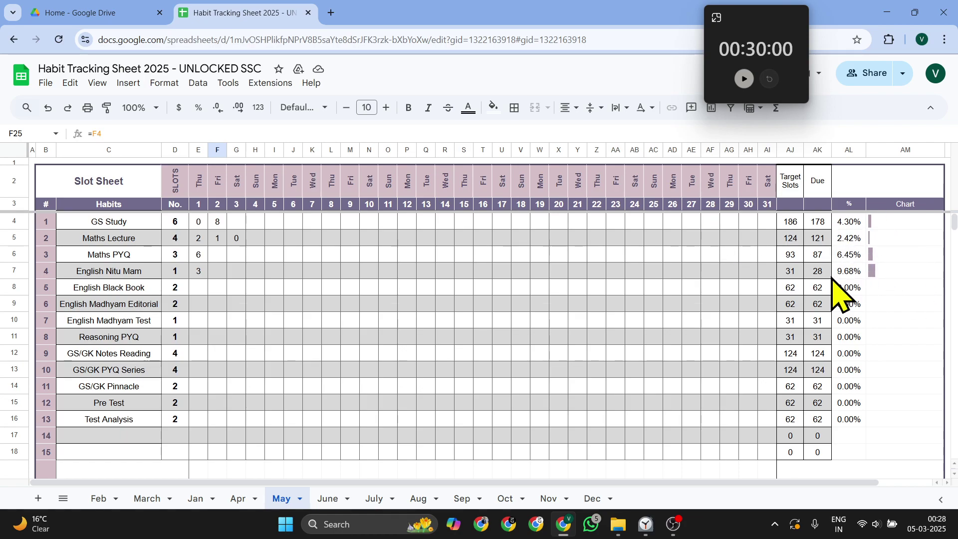
# Review the May Slot Sheet's completion percentages in AL4:AL16 and the chart formula in AM14
pyautogui.scroll(-5, 877, 310)
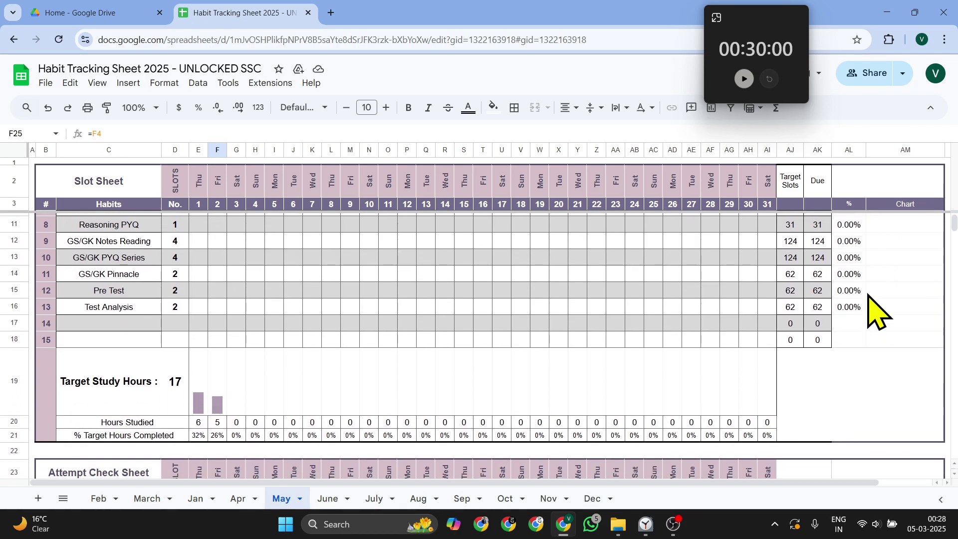
pyautogui.scroll(5, 877, 310)
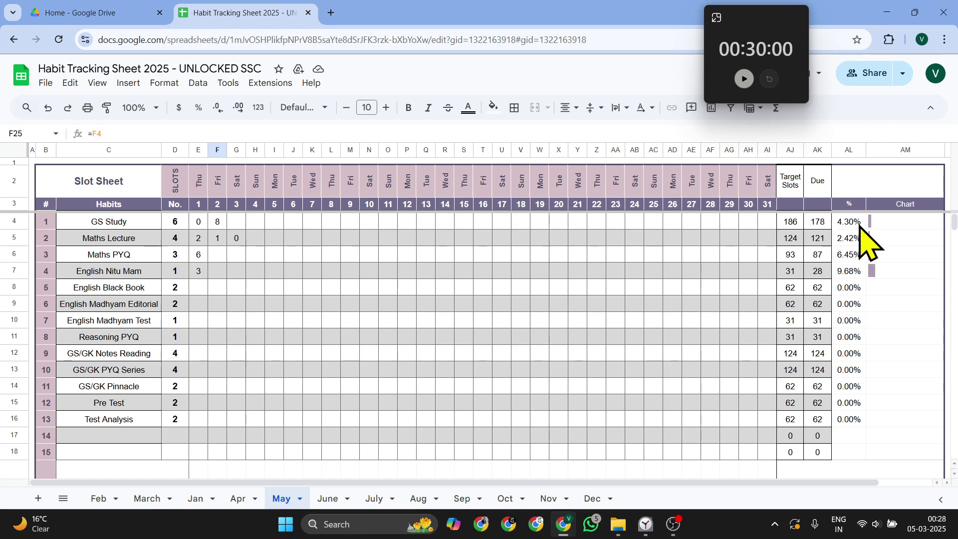
pyautogui.moveTo(855, 228); pyautogui.dragTo(852, 421)
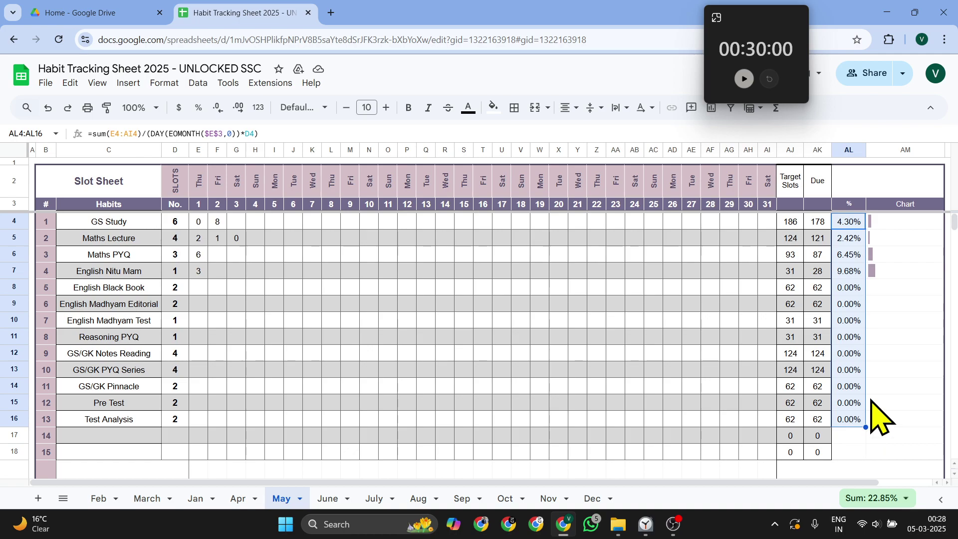
pyautogui.click(887, 391)
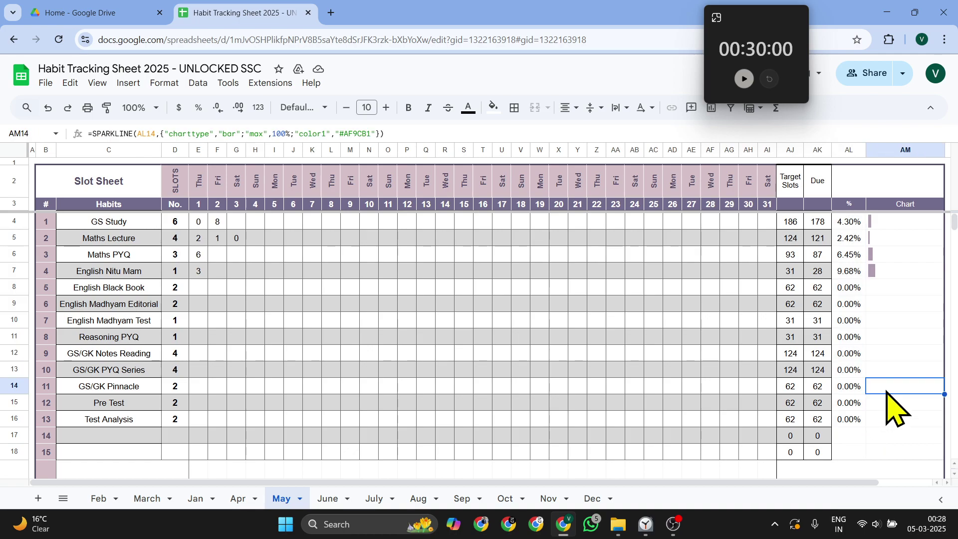
# Inspect the May Hours Studied formulas for day 1 and day 2 in E20 and F20
pyautogui.scroll(-3, 893, 404)
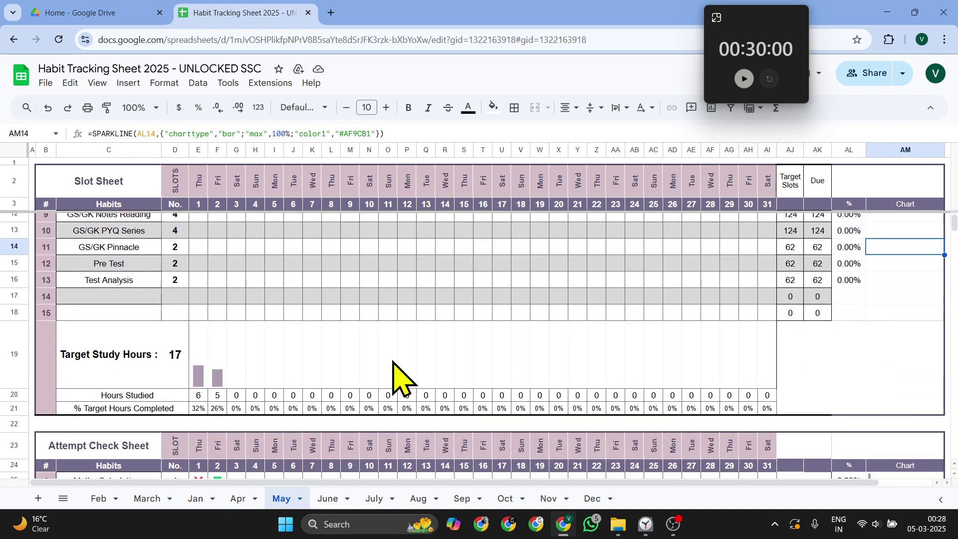
pyautogui.click(199, 394)
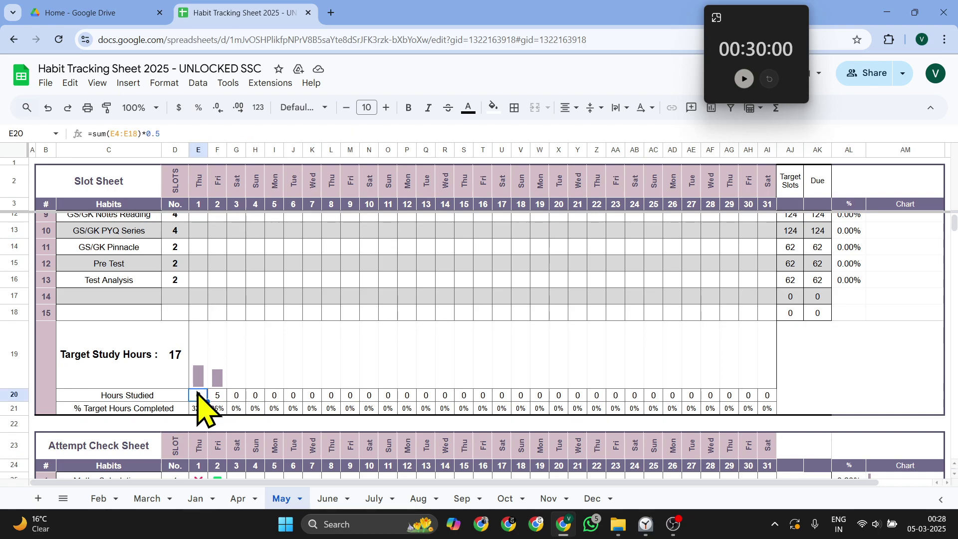
pyautogui.click(212, 395)
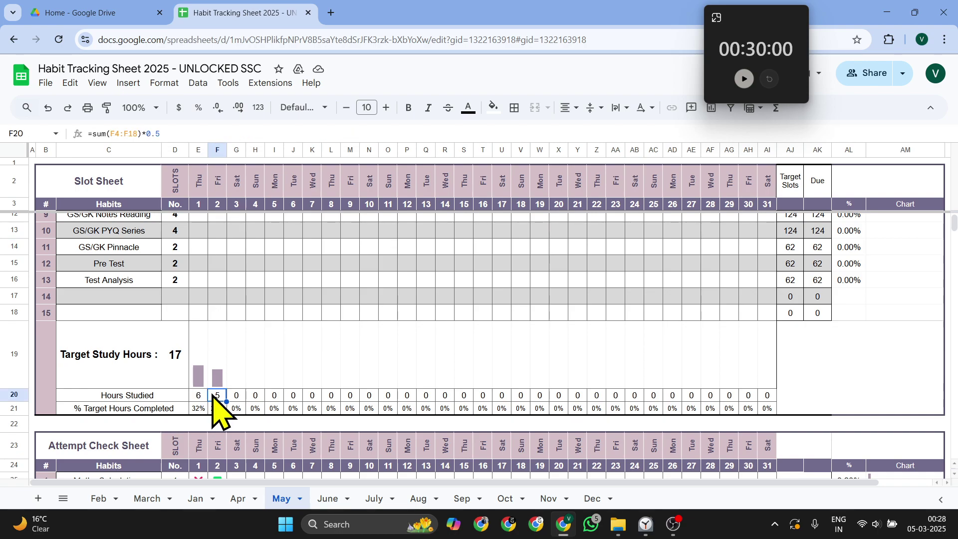
# Inspect the May Target Study Hours formula in D19
pyautogui.click(182, 380)
pyautogui.scroll(1, 206, 295)
pyautogui.scroll(-1, 206, 294)
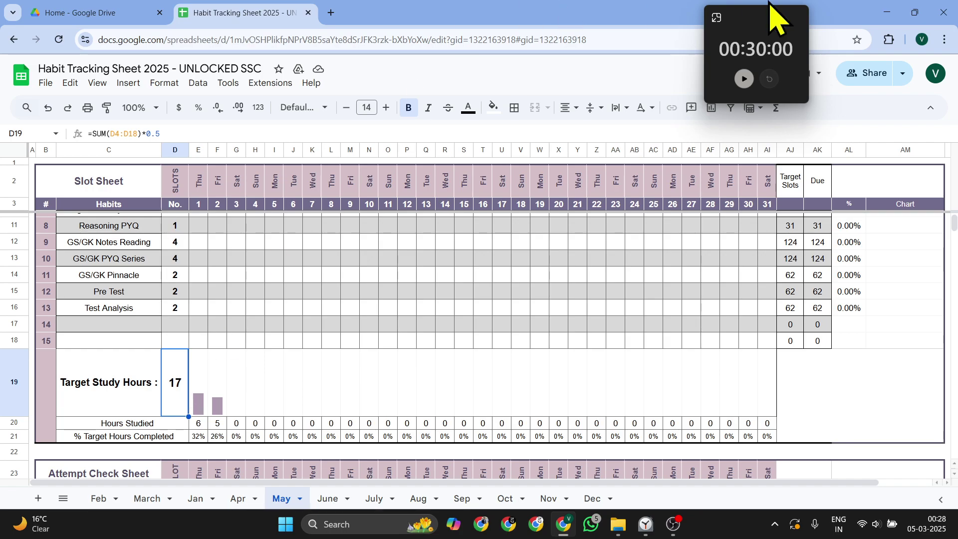
# Close the floating countdown timer and review May's study hours bars and Attempt Check Sheet
pyautogui.click(794, 16)
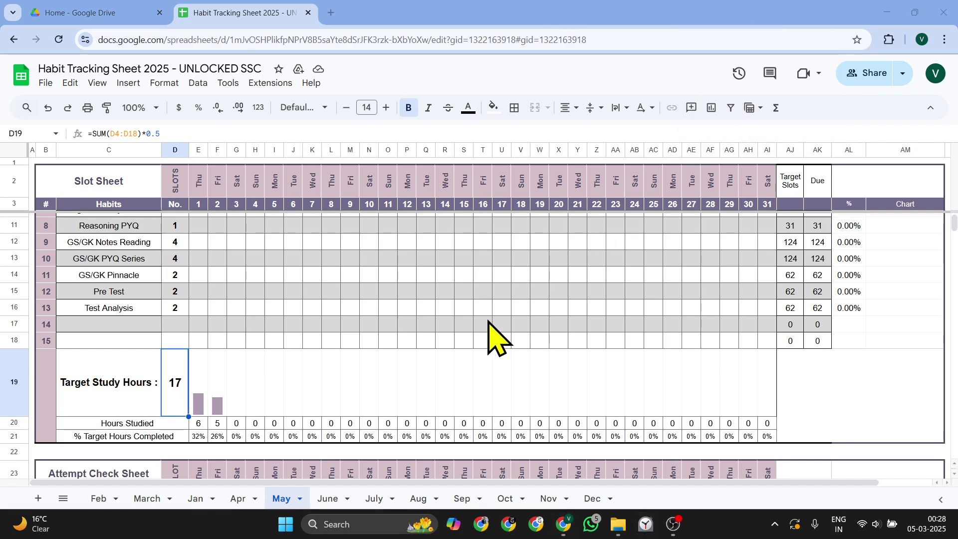
pyautogui.scroll(-3, 488, 342)
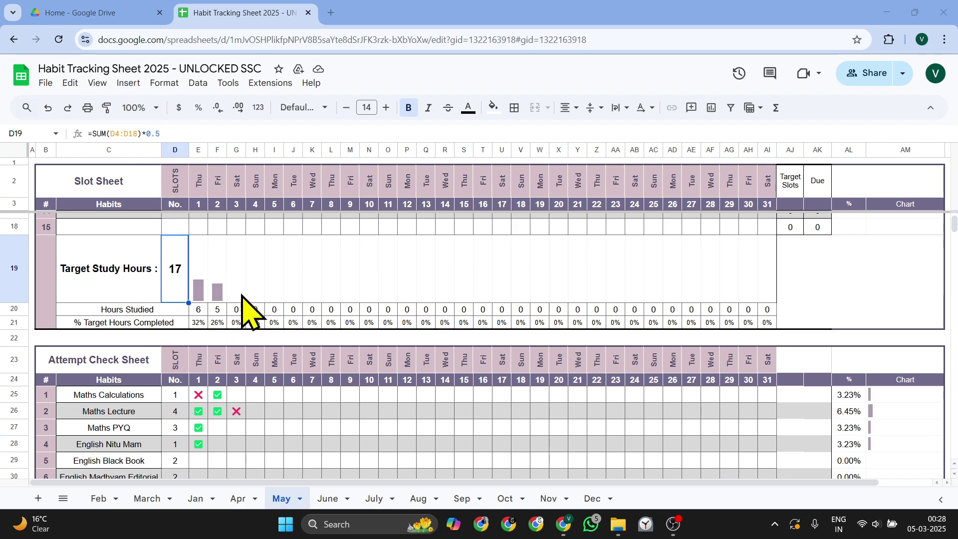
pyautogui.scroll(5, 249, 307)
# Open the Feb sheet and highlight the slots logged for days 1 to 10 across all 13 habits (E4:N16)
pyautogui.click(112, 500)
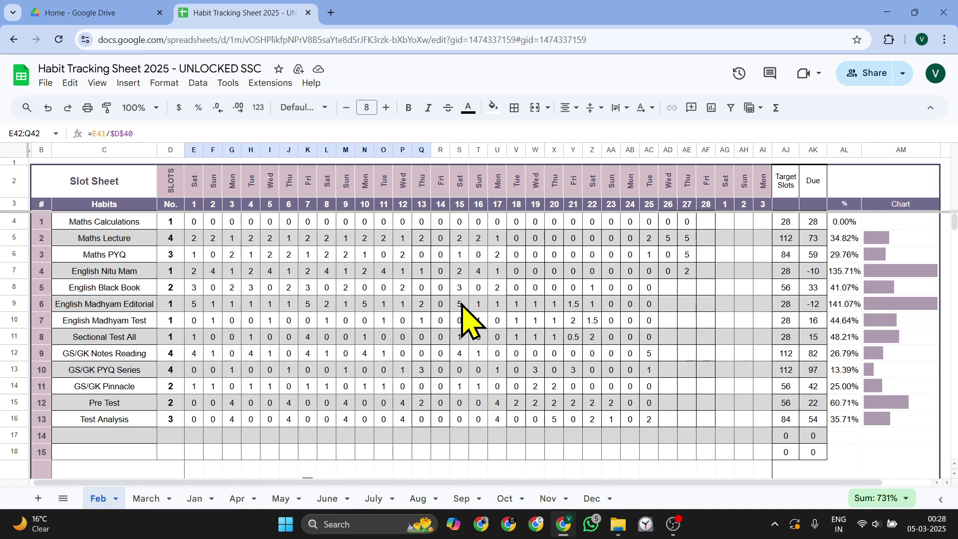
pyautogui.hscroll(2, 467, 316)
pyautogui.hscroll(-2, 466, 316)
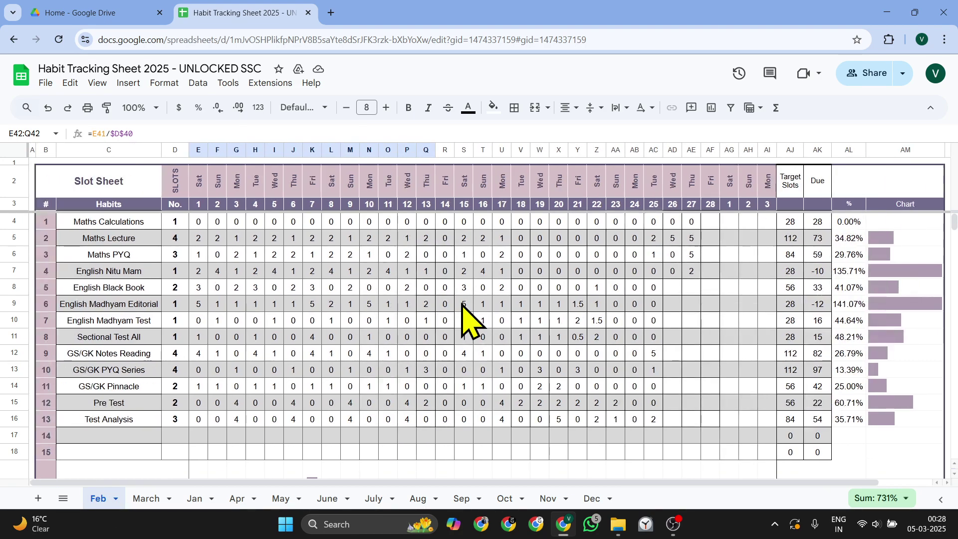
pyautogui.click(202, 225)
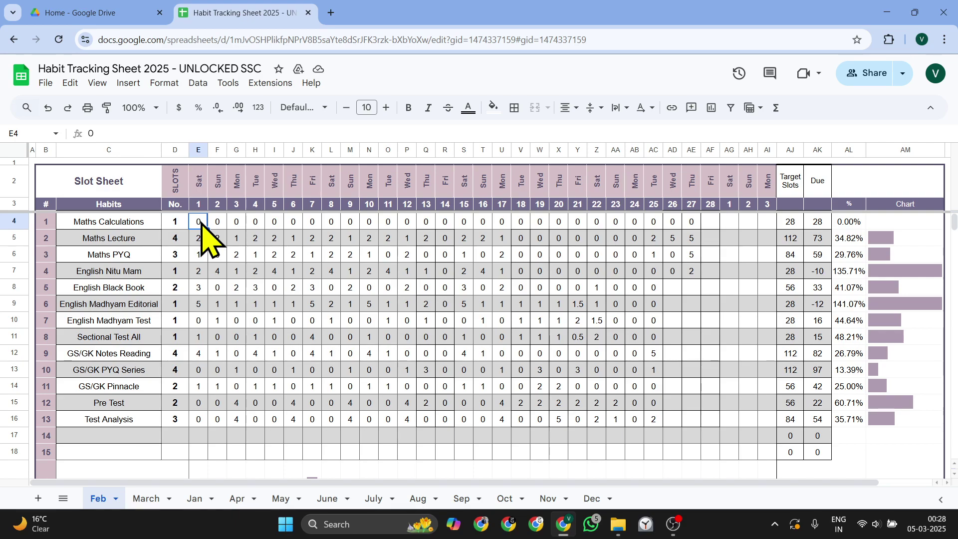
pyautogui.moveTo(202, 224); pyautogui.dragTo(370, 421)
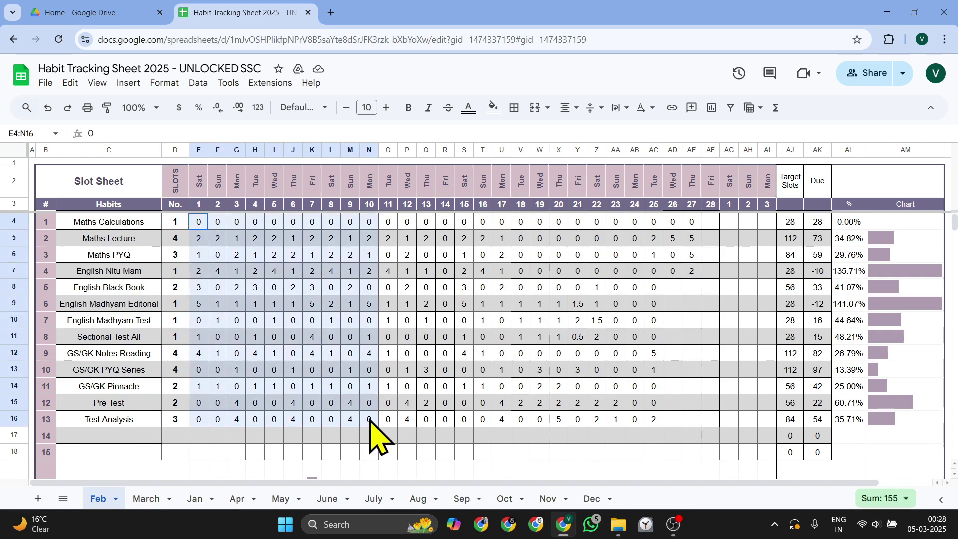
# Clear the range highlight and review Feb's daily study hours, target percentages and Attempt Check Sheet marks
pyautogui.scroll(-2, 370, 421)
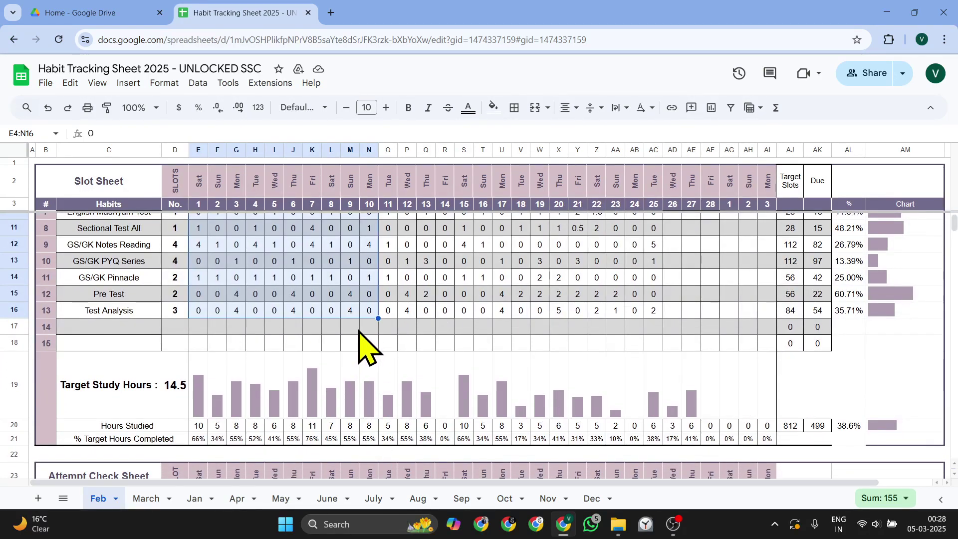
pyautogui.click(357, 329)
pyautogui.scroll(-3, 363, 344)
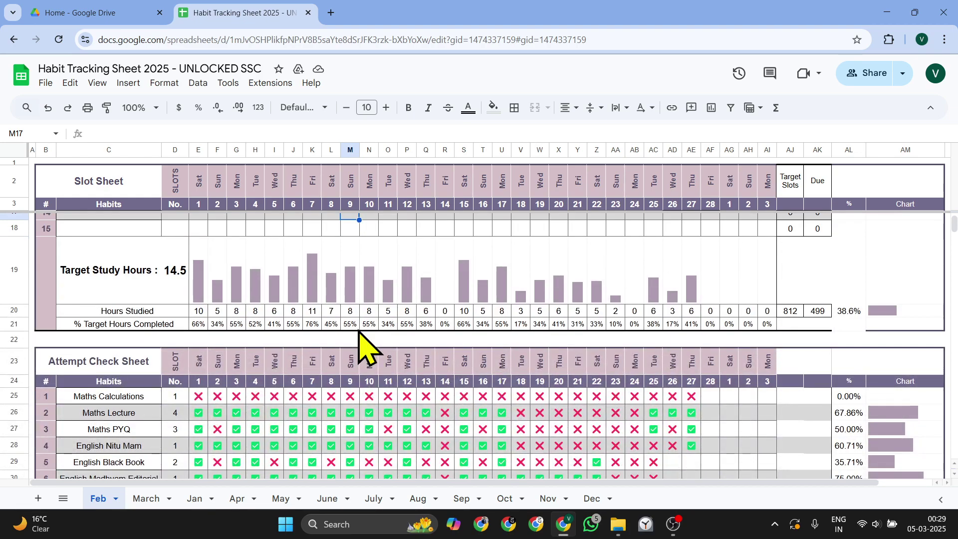
pyautogui.scroll(-2, 364, 344)
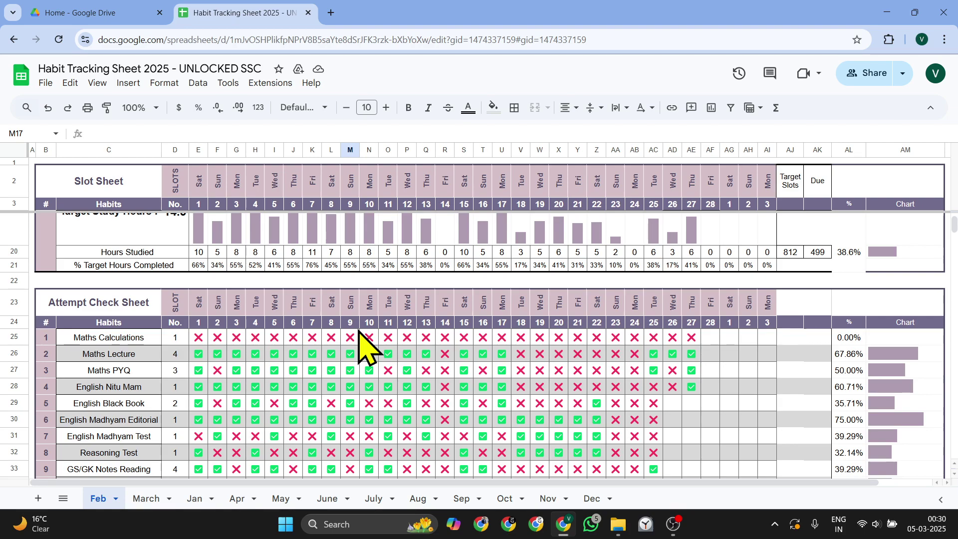
# Highlight "Habit Tracking Sheet 2025" in the spreadsheet's title and review the Feb Slot Sheet entries and charts
pyautogui.moveTo(41, 69); pyautogui.dragTo(168, 69)
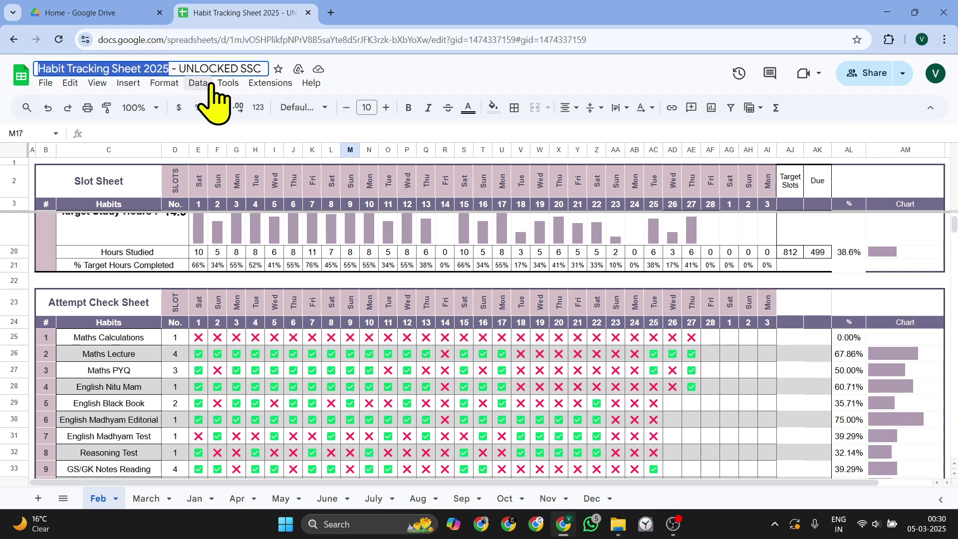
pyautogui.scroll(4, 287, 247)
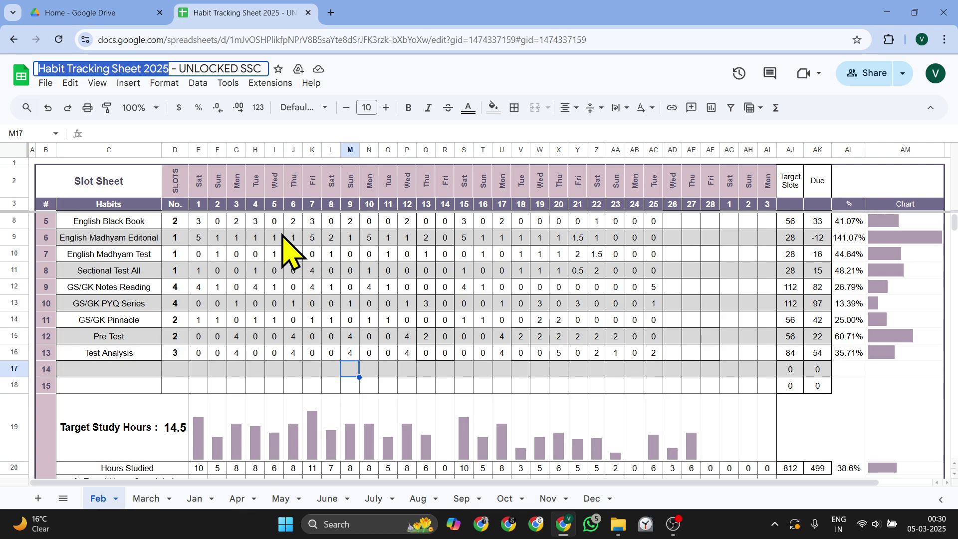
pyautogui.scroll(-1, 291, 252)
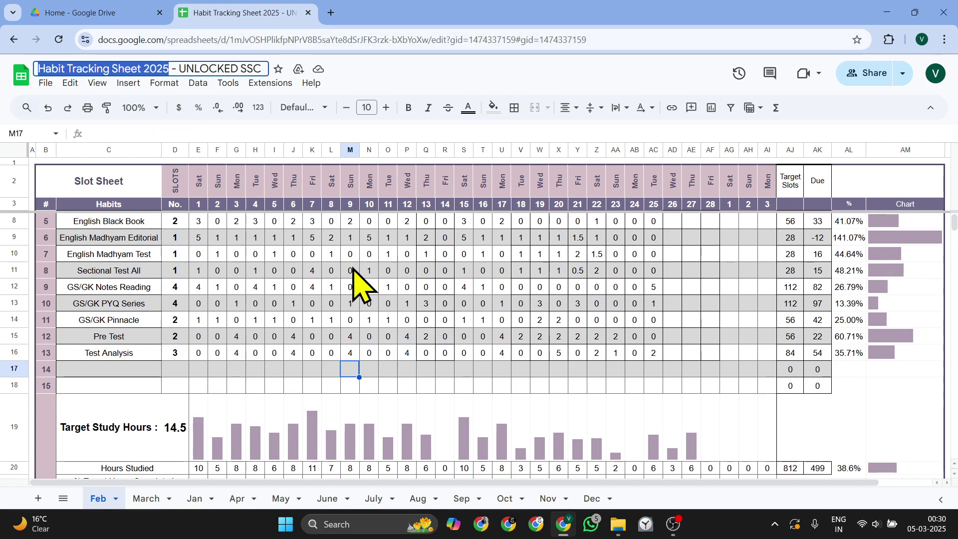
pyautogui.scroll(2, 357, 282)
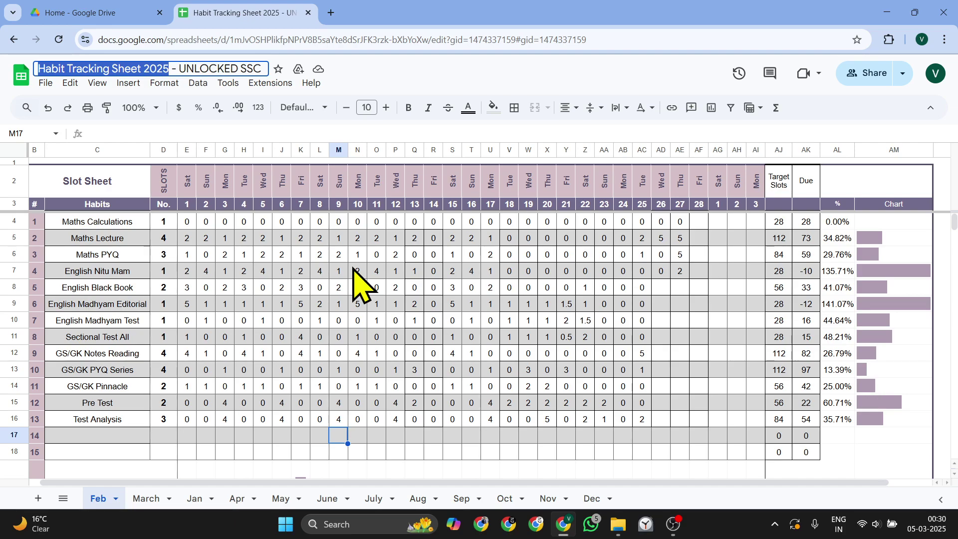
pyautogui.hscroll(-1, 353, 268)
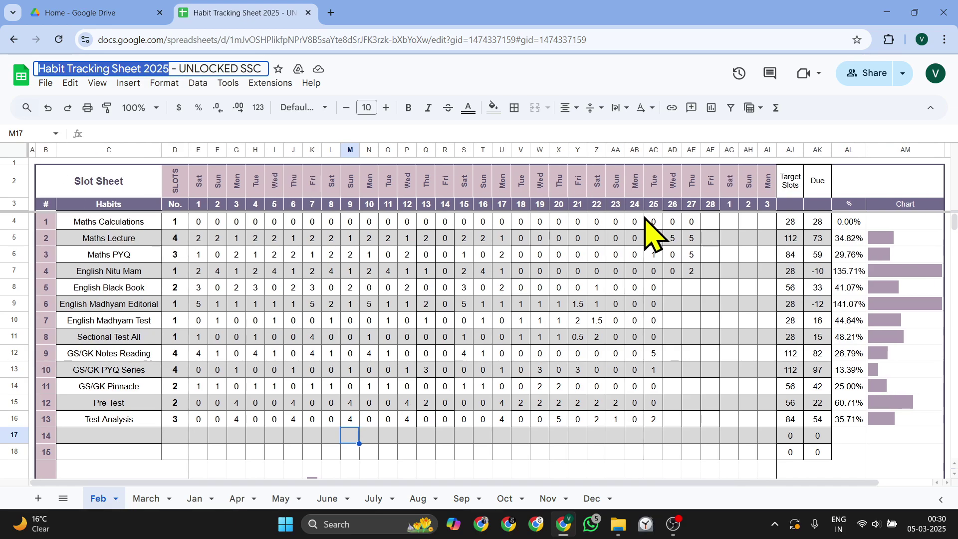